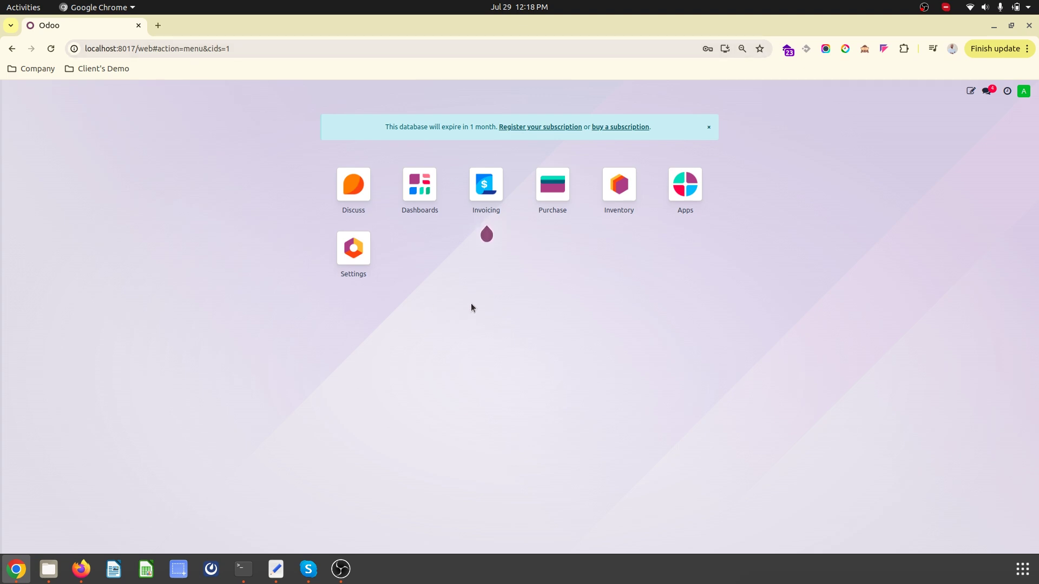
# - Search the Apps catalogue for 'tier' and review the tier validation modules found
pyautogui.click(676, 201)
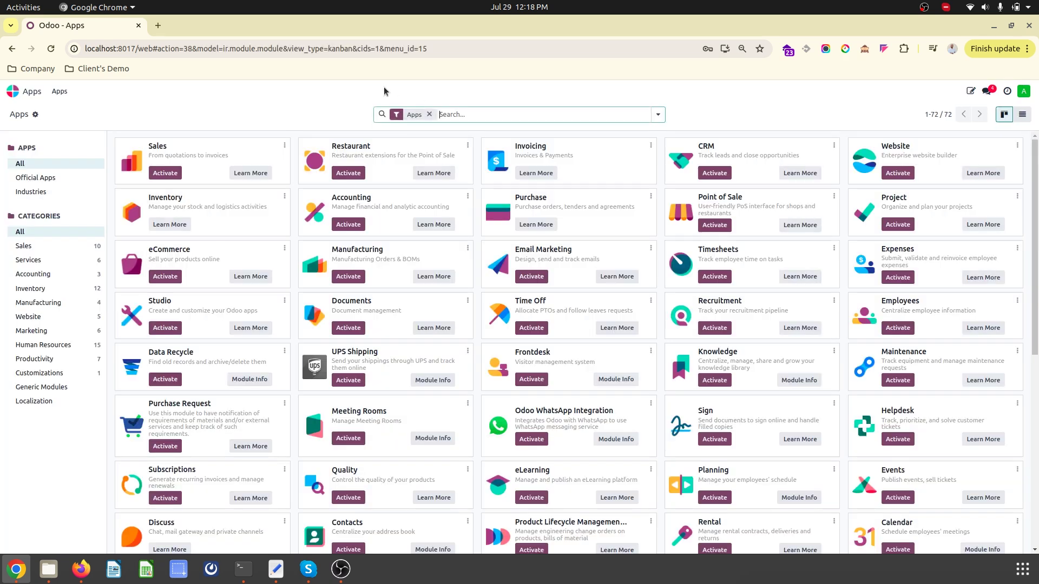
pyautogui.write('triel')
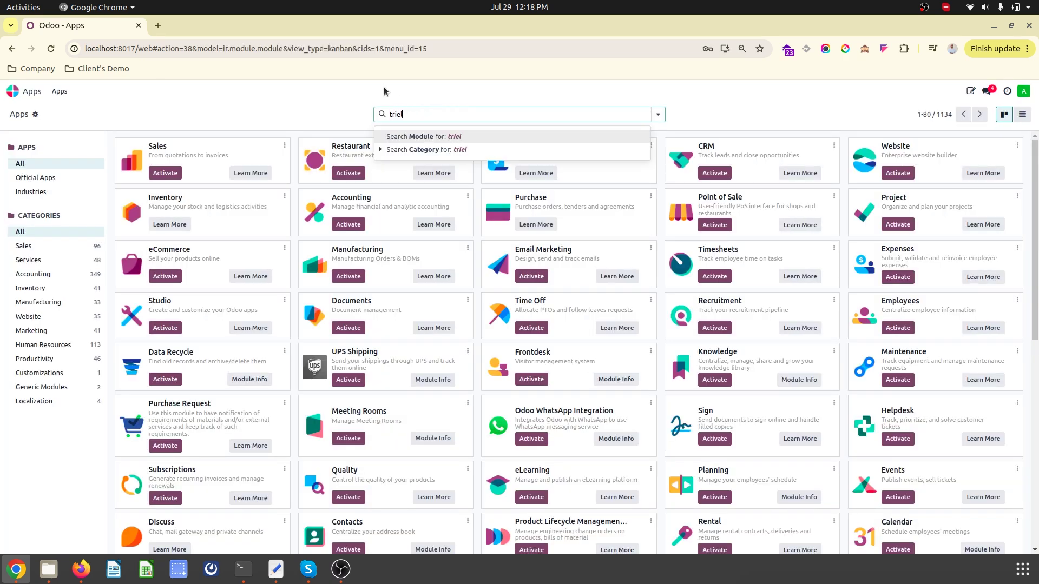
pyautogui.press('Return')
pyautogui.press('BackSpace')
pyautogui.write('tier')
pyautogui.press('Return')
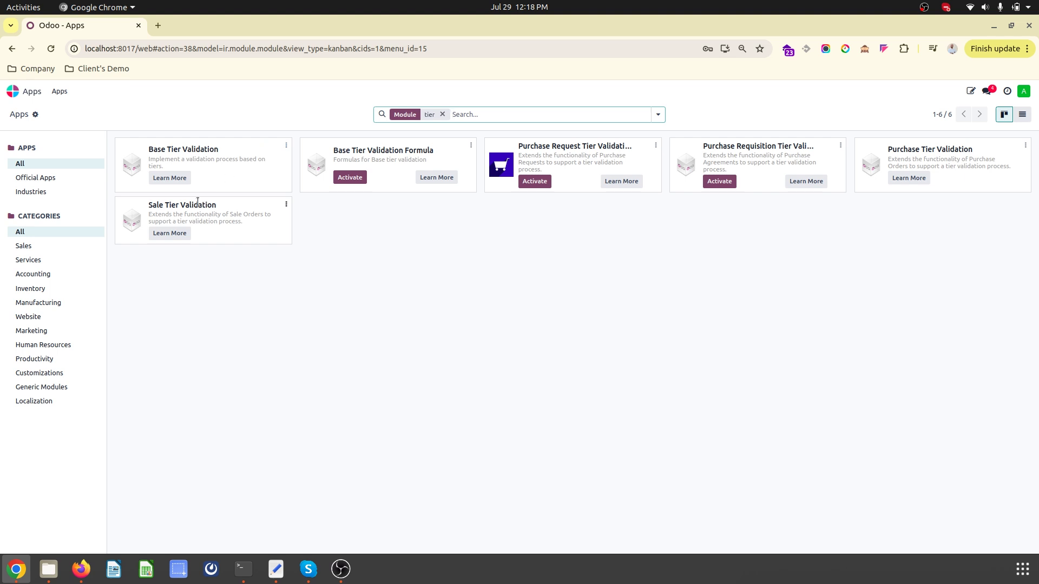
pyautogui.tripleClick(383, 152)
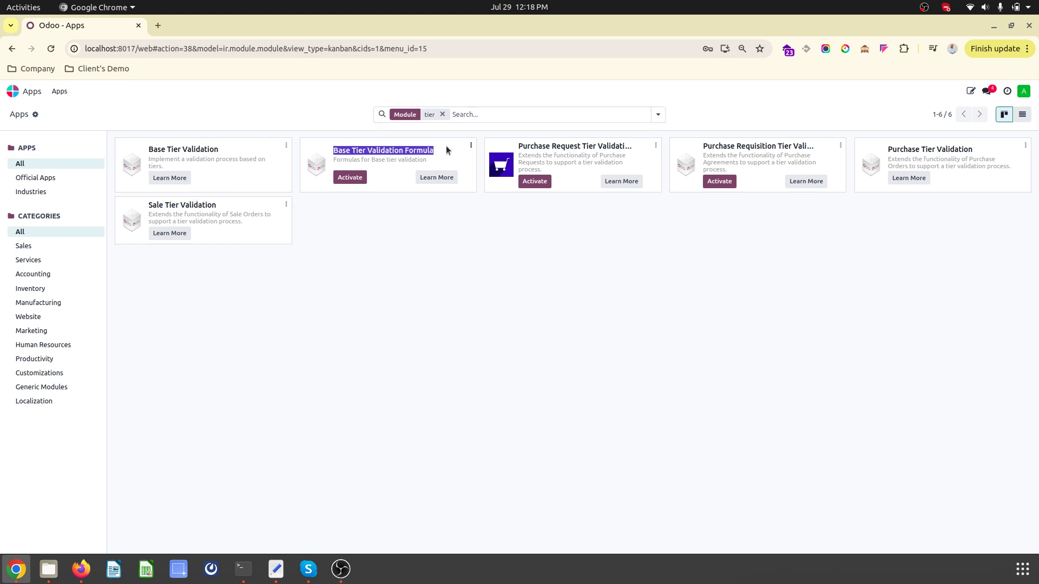
pyautogui.doubleClick(909, 150)
pyautogui.doubleClick(171, 206)
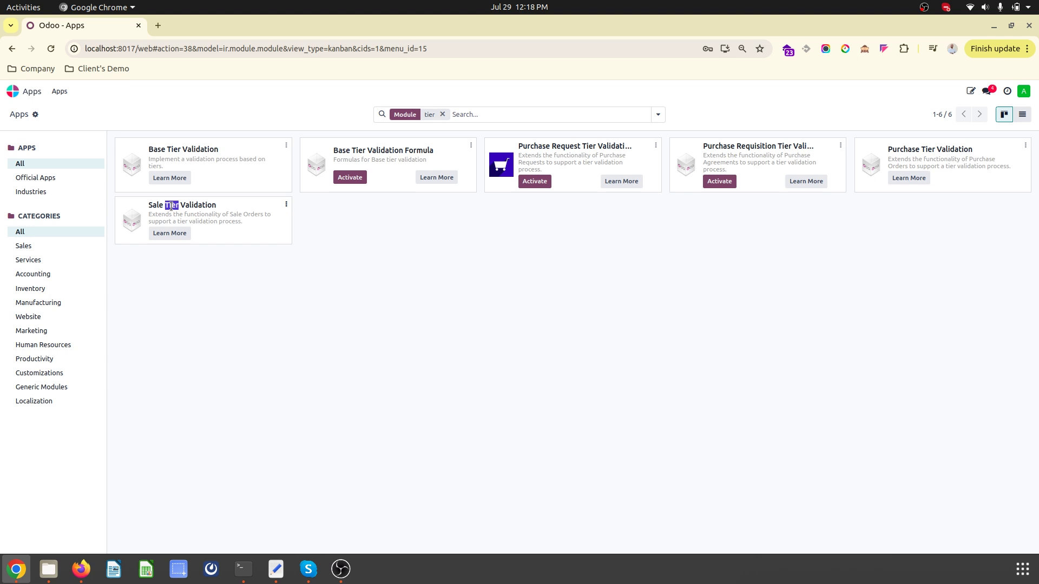
pyautogui.click(122, 89)
# - Turn on developer mode and open the Tier Definition list through a 'tier' search
pyautogui.click(19, 91)
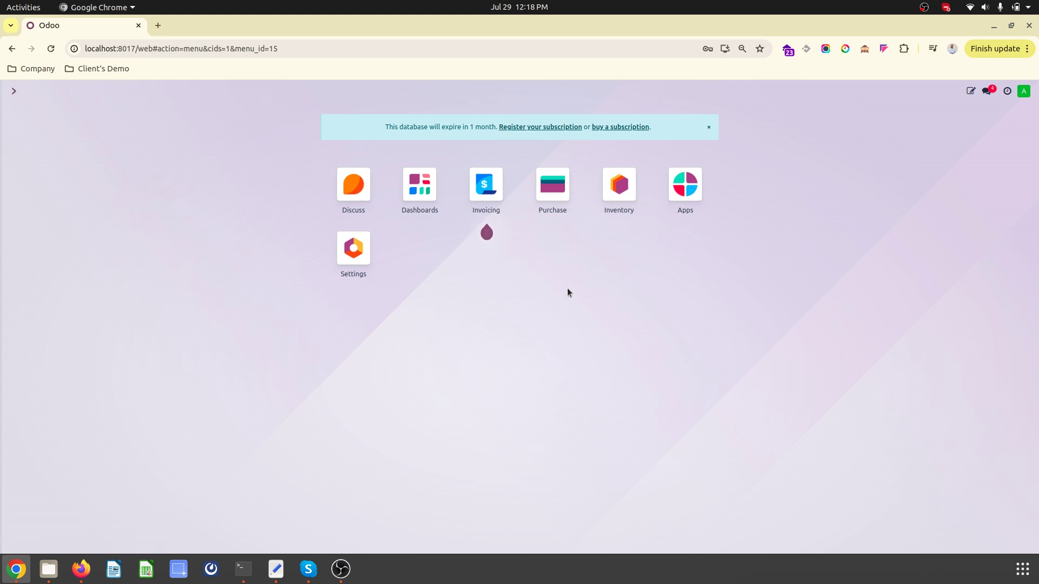
pyautogui.write('t')
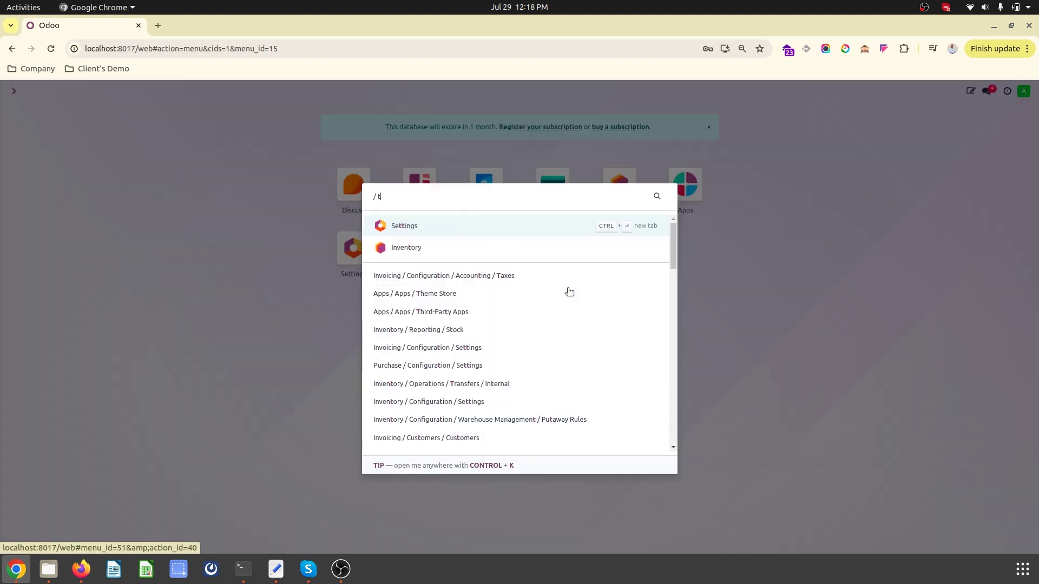
pyautogui.write('ier')
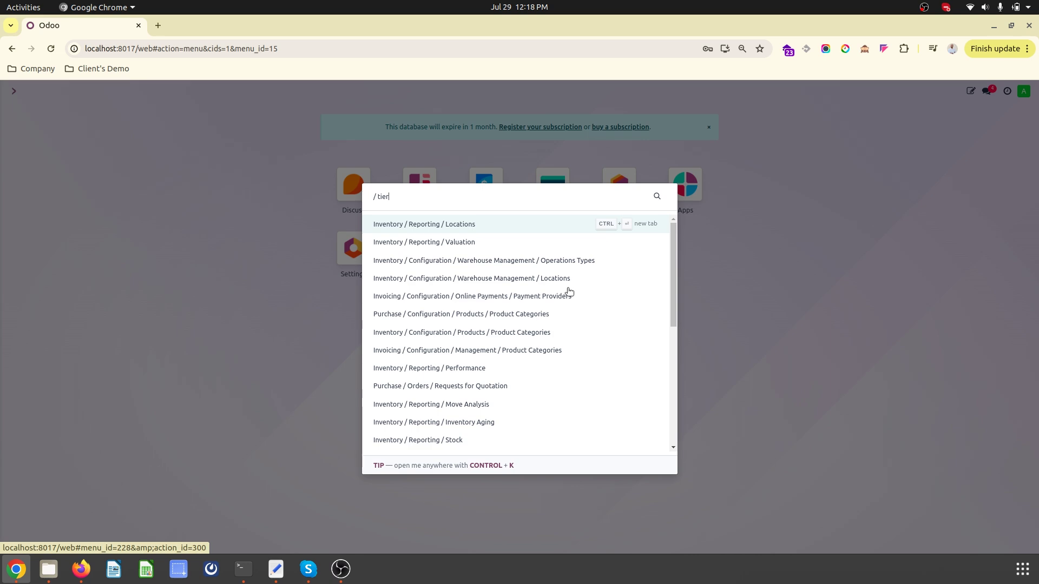
pyautogui.click(1000, 197)
pyautogui.click(864, 50)
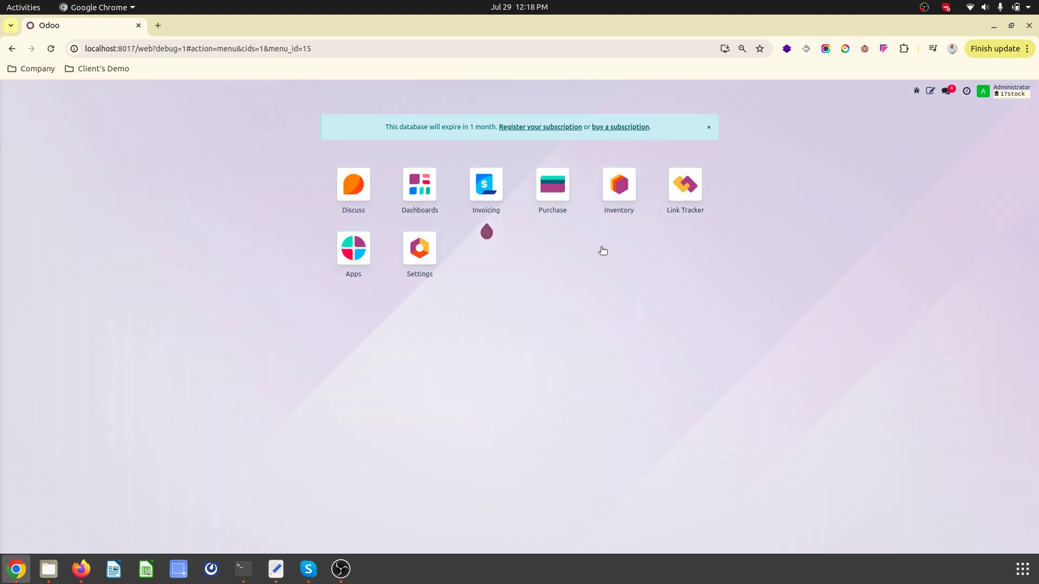
pyautogui.write('tier')
pyautogui.press('Return')
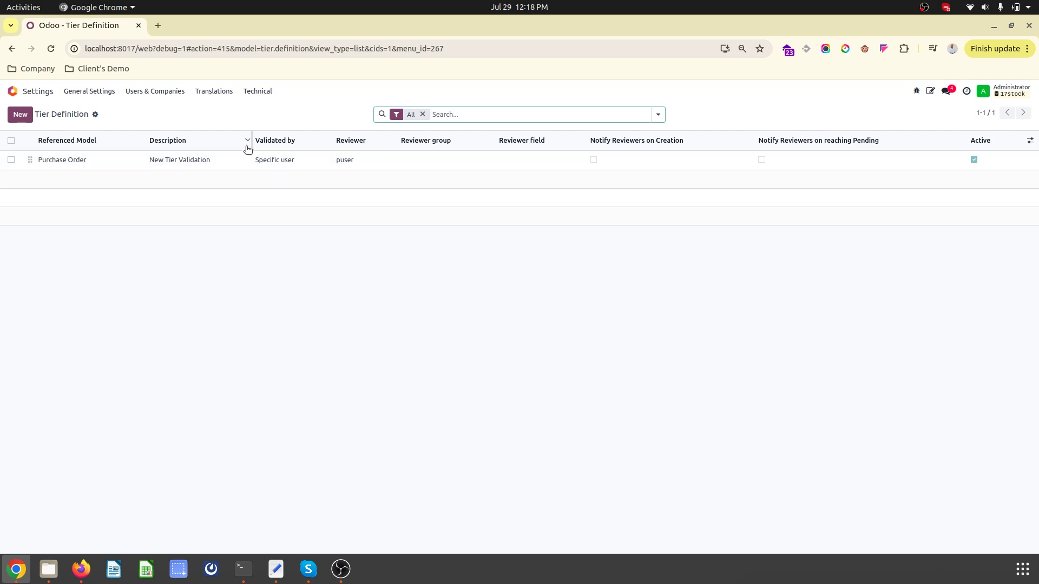
# - Rename the Purchase Order tier to 'Purchase Request Approval', validated by a specific user
pyautogui.click(247, 159)
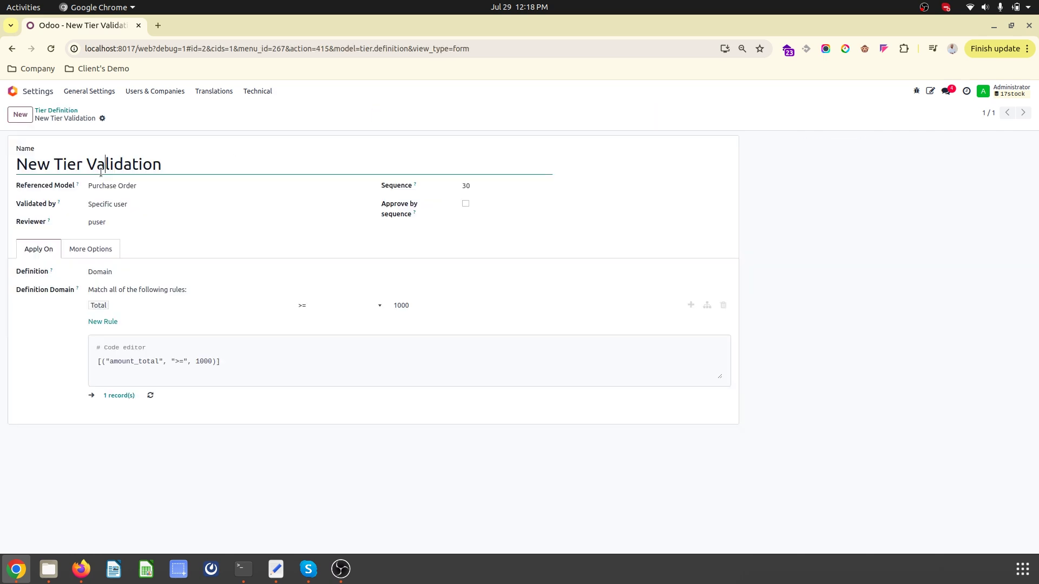
pyautogui.moveTo(159, 164); pyautogui.dragTo(17, 164)
pyautogui.write('Purchase ')
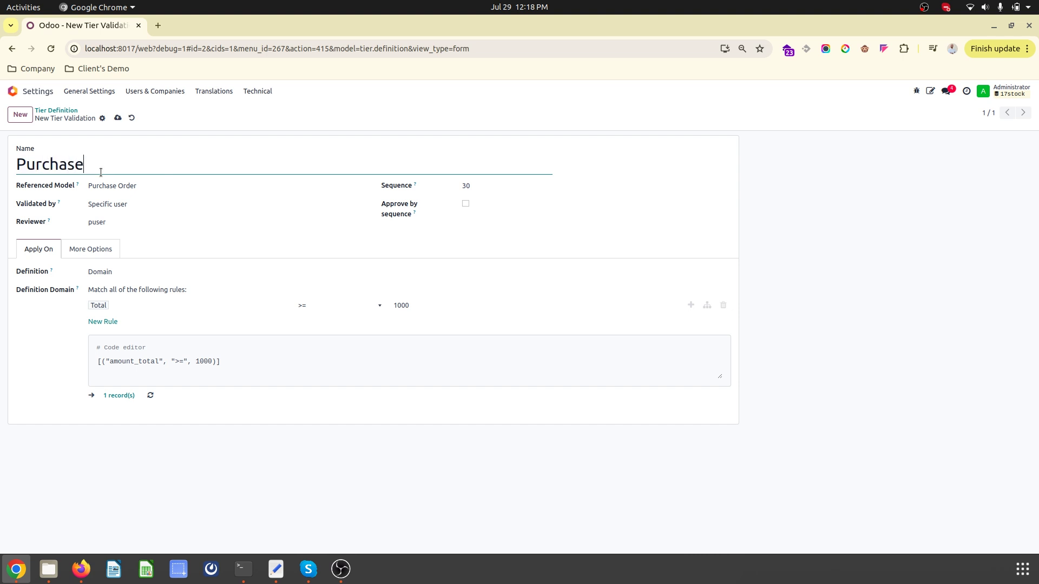
pyautogui.write('Request Approval')
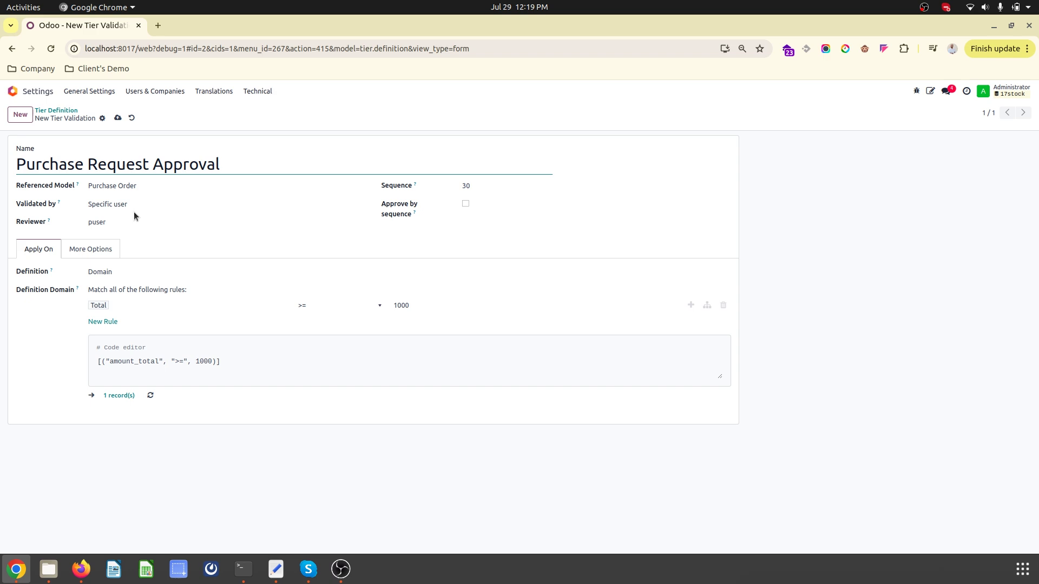
pyautogui.click(137, 205)
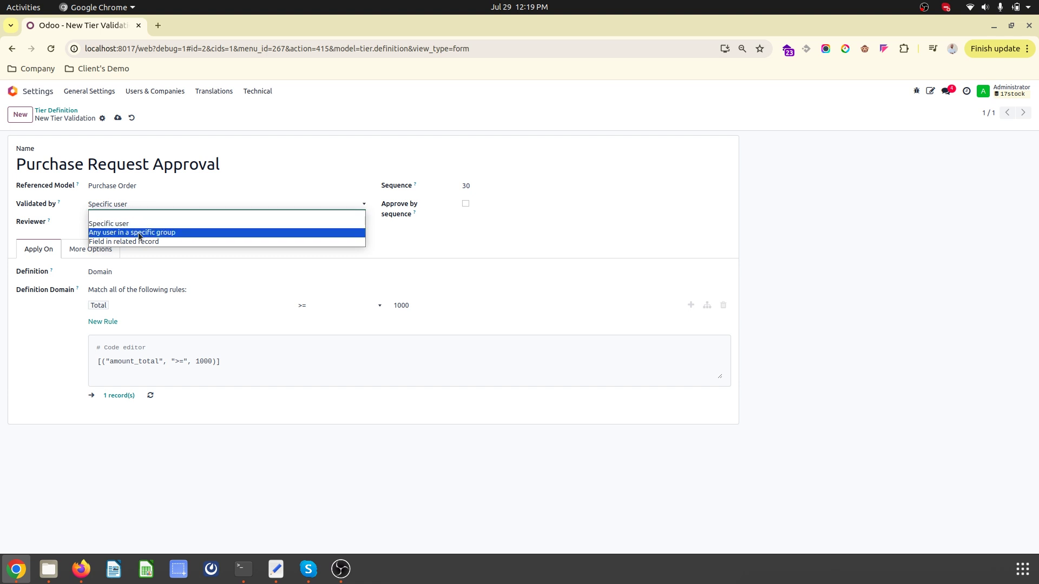
pyautogui.click(169, 241)
pyautogui.click(141, 204)
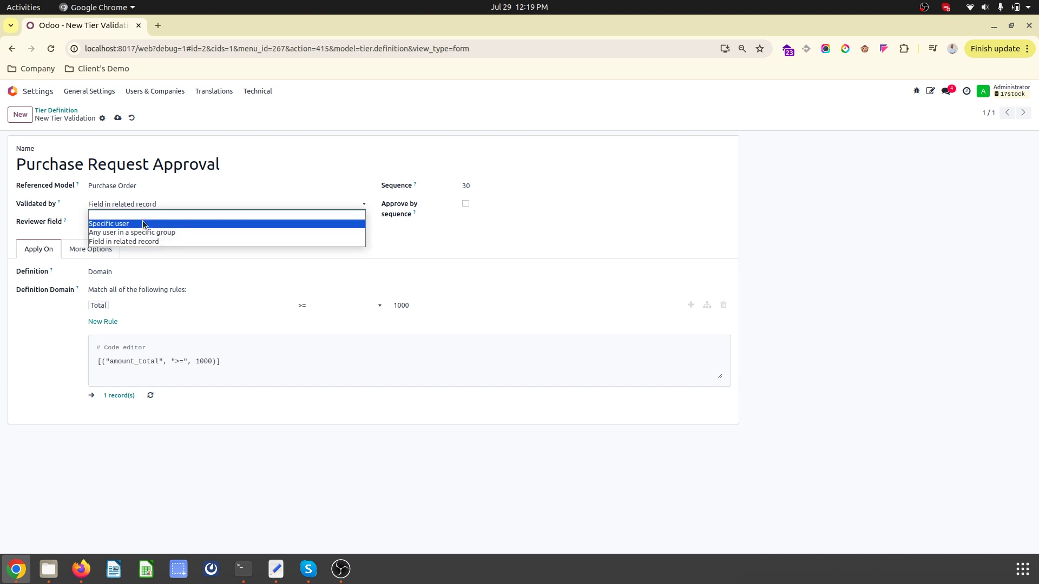
pyautogui.click(144, 223)
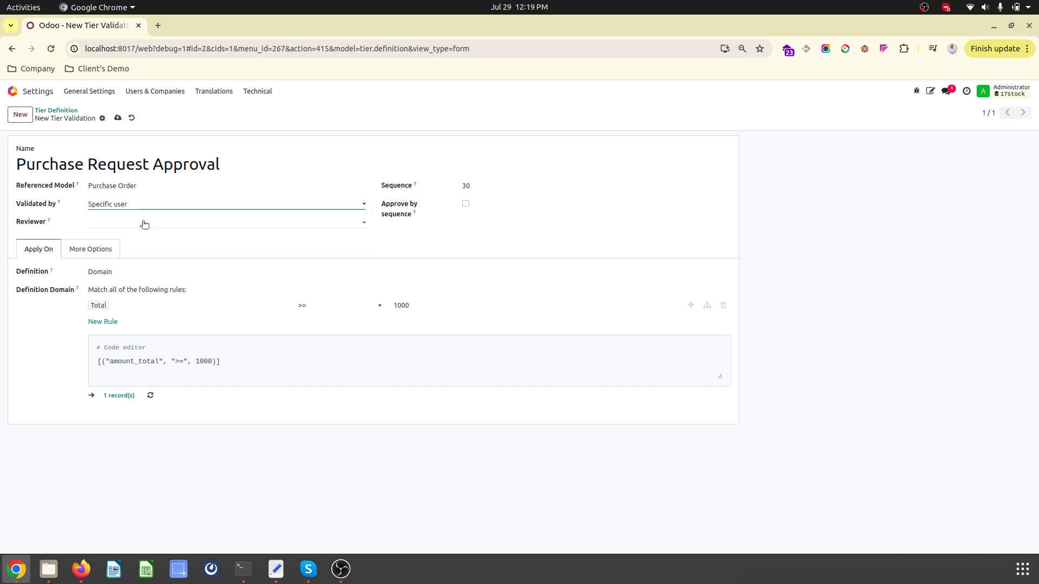
pyautogui.click(134, 204)
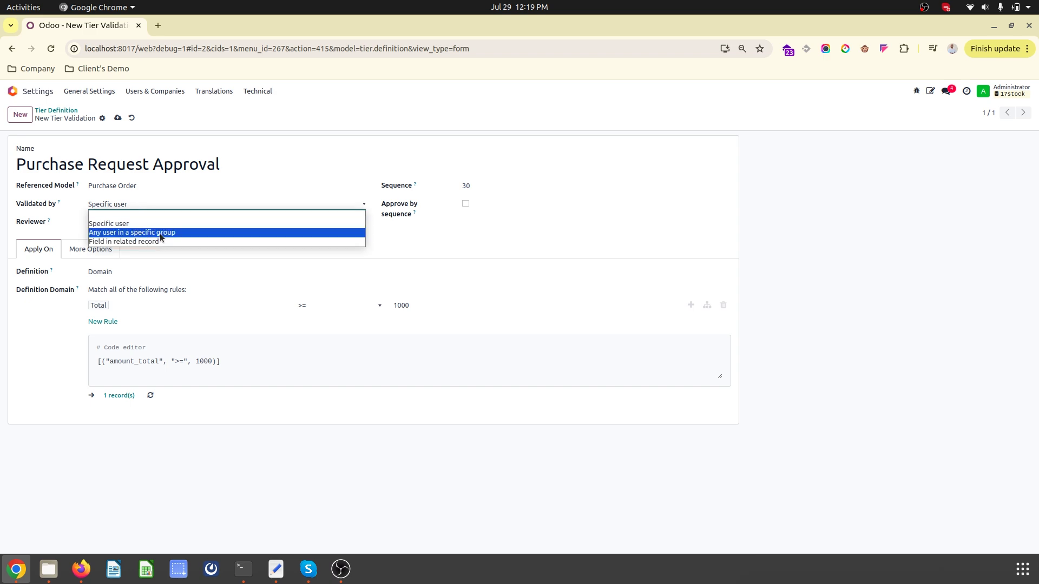
pyautogui.click(165, 206)
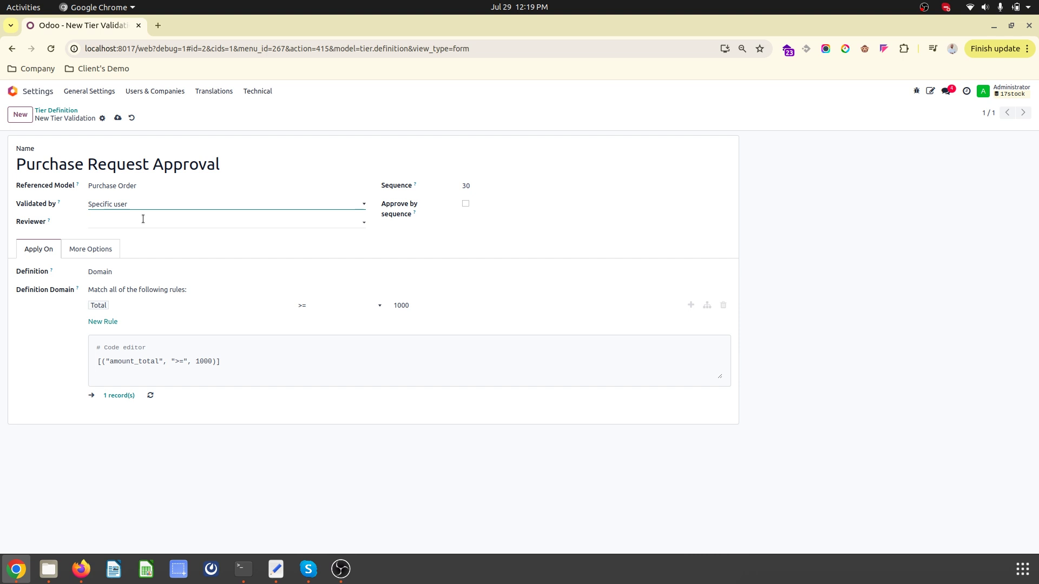
# - Make pmanager the tier's reviewer and save the definition
pyautogui.click(143, 219)
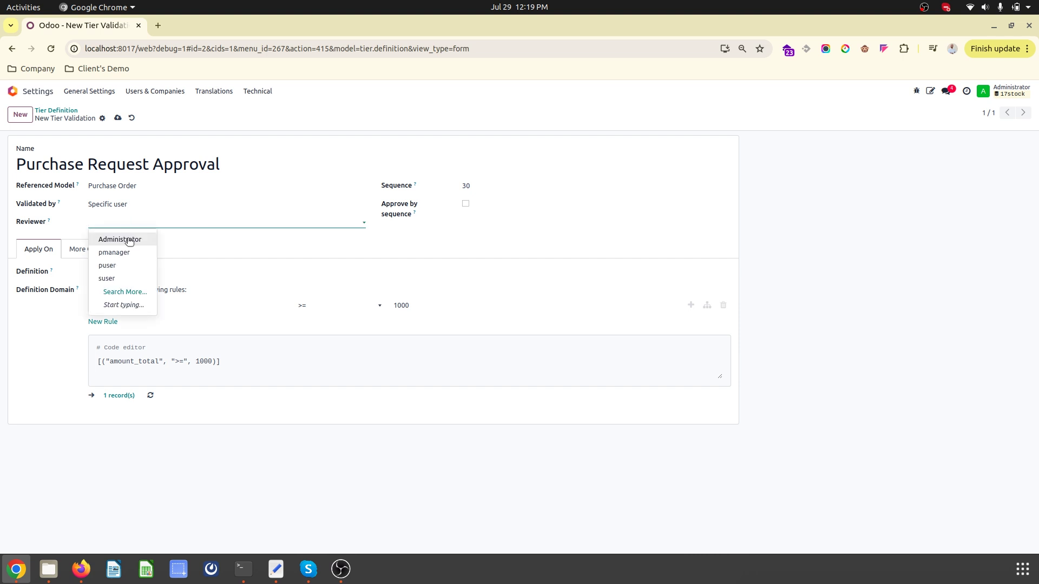
pyautogui.click(129, 263)
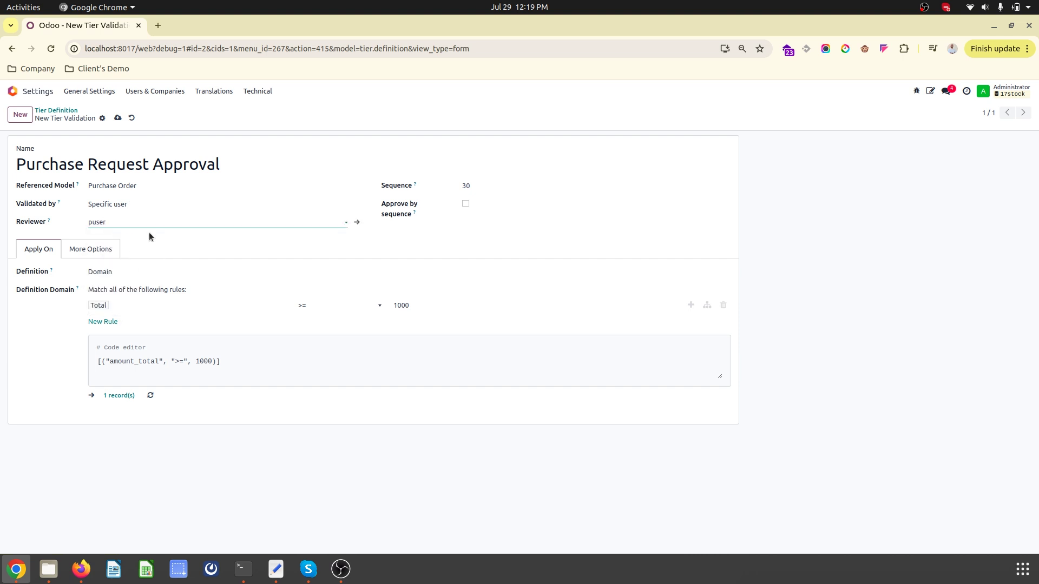
pyautogui.press('BackSpace')
pyautogui.press('BackSpace')
pyautogui.press('BackSpace')
pyautogui.press('BackSpace')
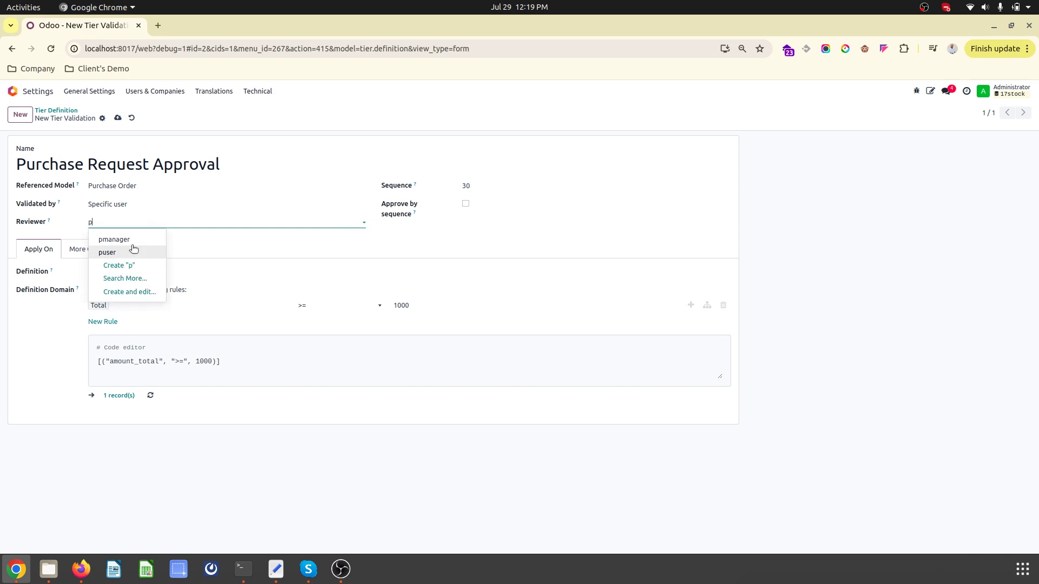
pyautogui.click(132, 248)
pyautogui.click(121, 215)
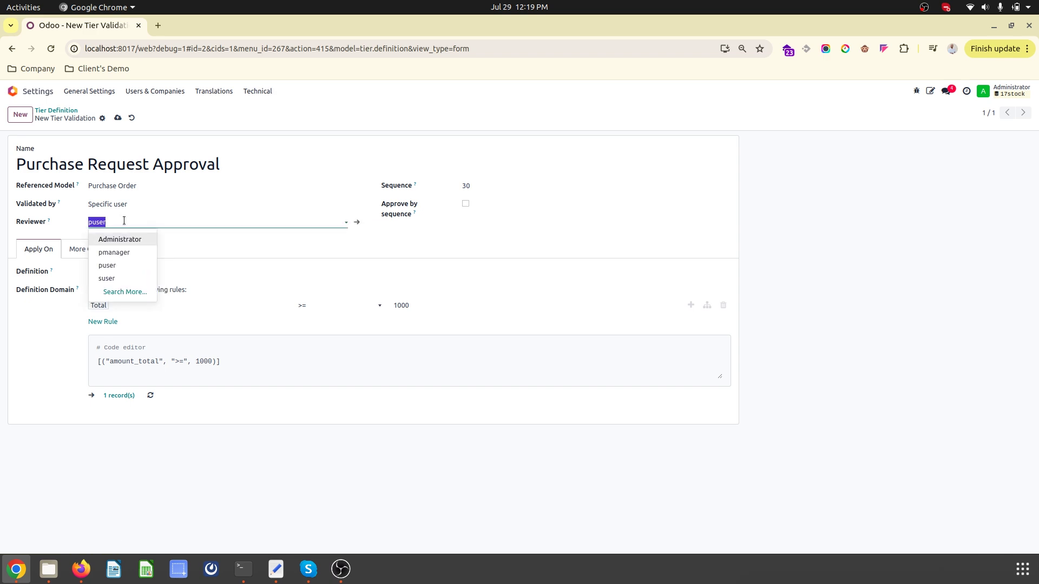
pyautogui.click(118, 252)
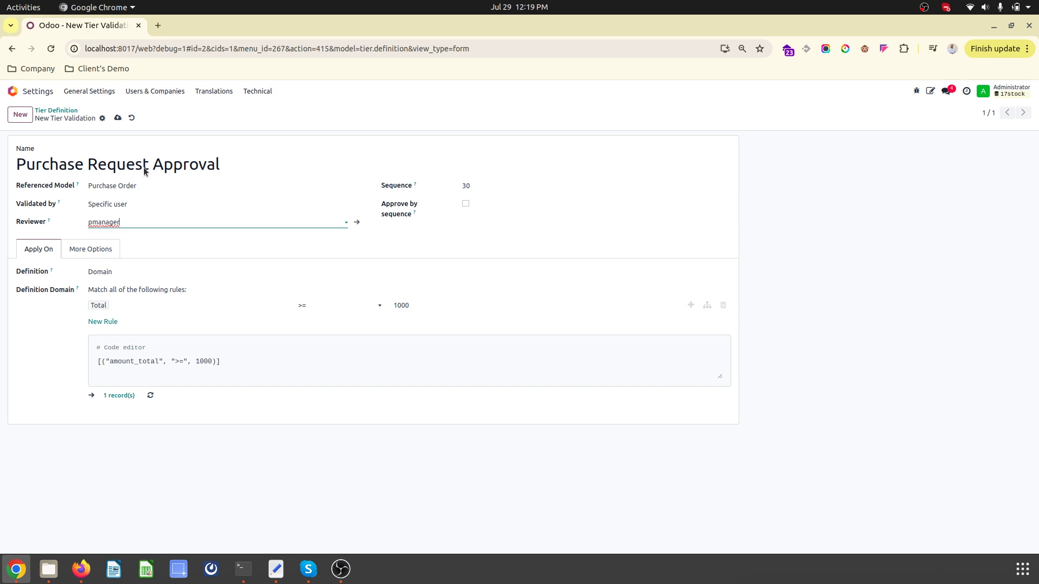
pyautogui.click(118, 119)
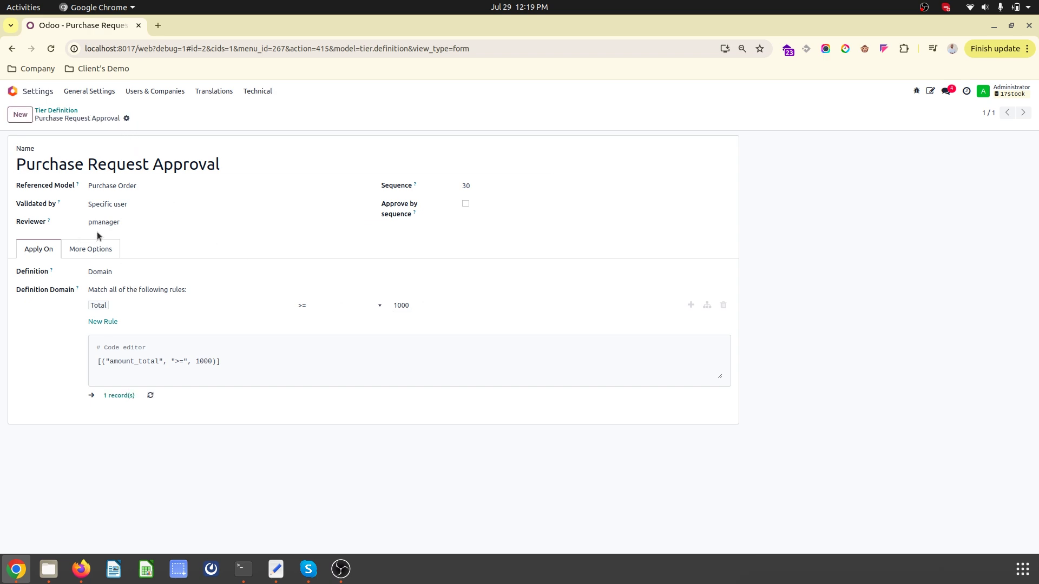
pyautogui.click(81, 250)
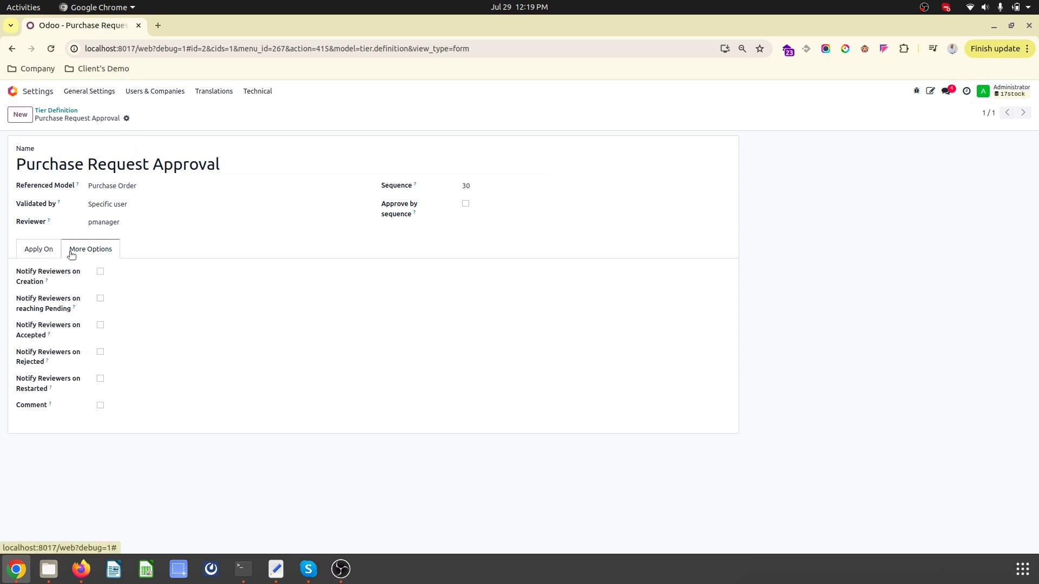
# - Enable reviewer notifications on creation and on rejection, and save the tier
pyautogui.click(101, 272)
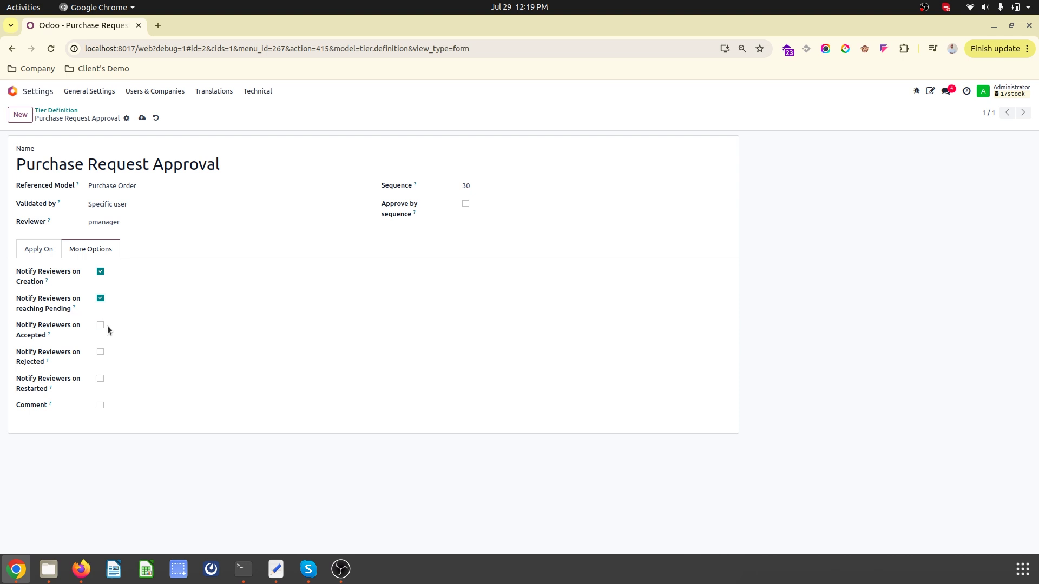
pyautogui.click(100, 353)
pyautogui.click(142, 117)
pyautogui.click(50, 246)
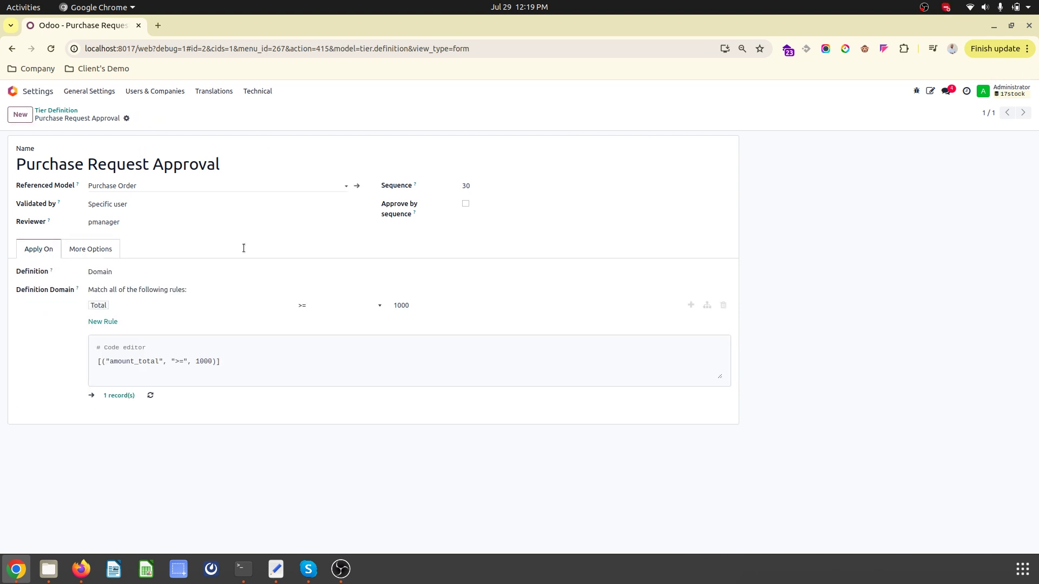
pyautogui.click(104, 221)
pyautogui.click(126, 216)
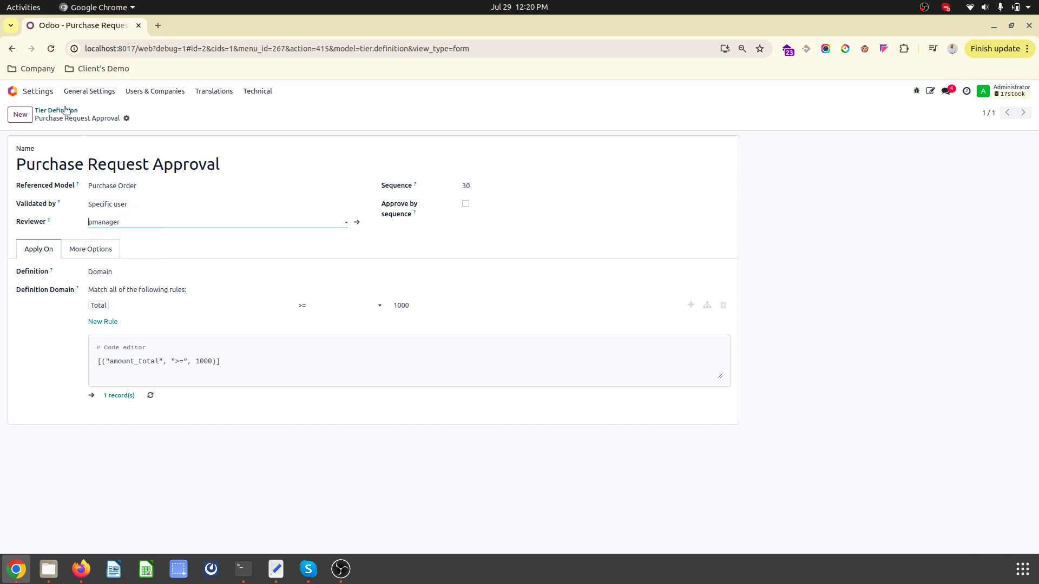
# - Start a new Purchase RFQ for vendor My Company with a product line for P2
pyautogui.click(26, 97)
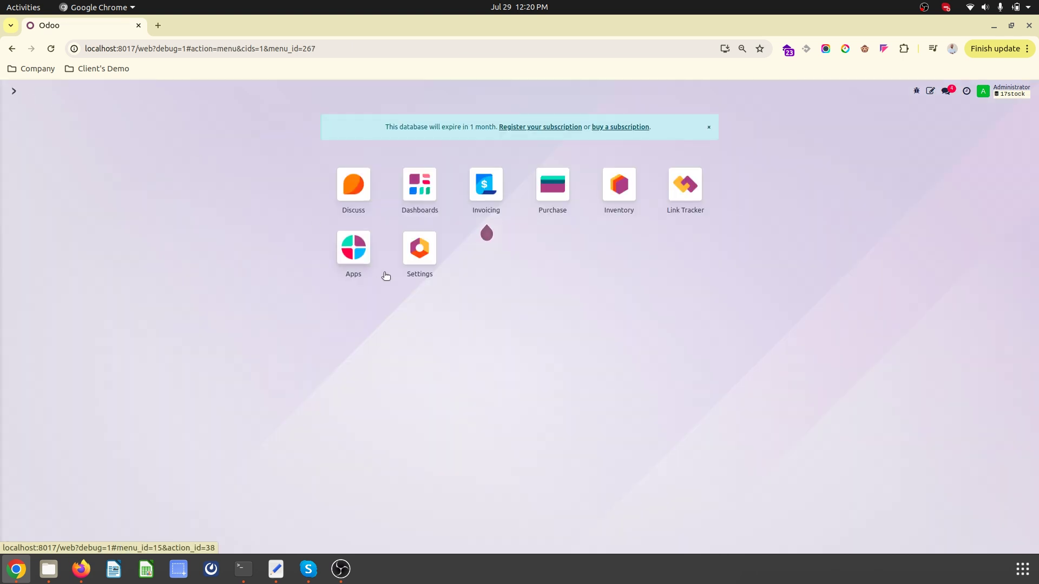
pyautogui.click(557, 211)
pyautogui.click(19, 114)
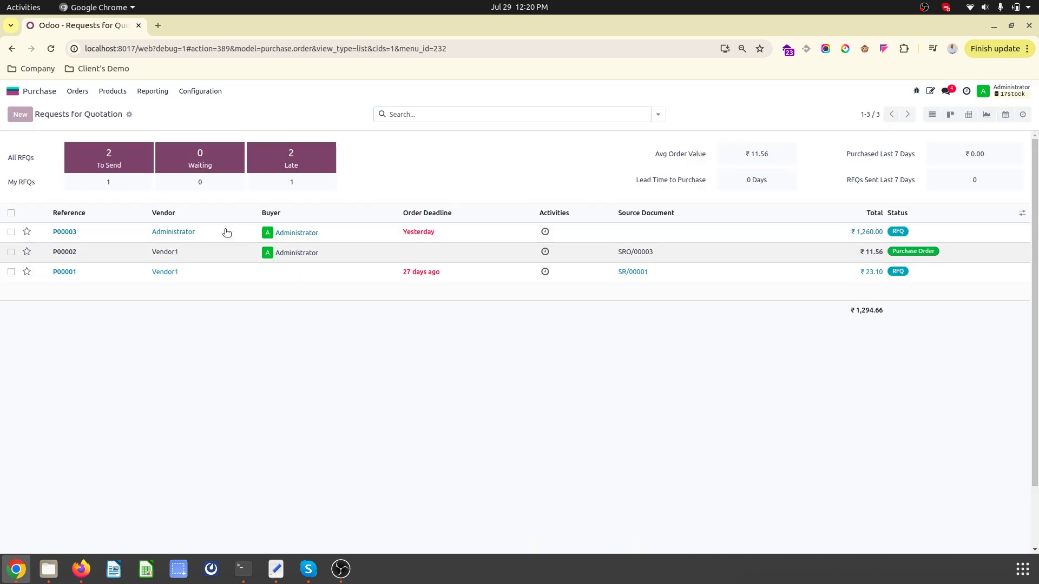
pyautogui.click(155, 223)
pyautogui.click(117, 236)
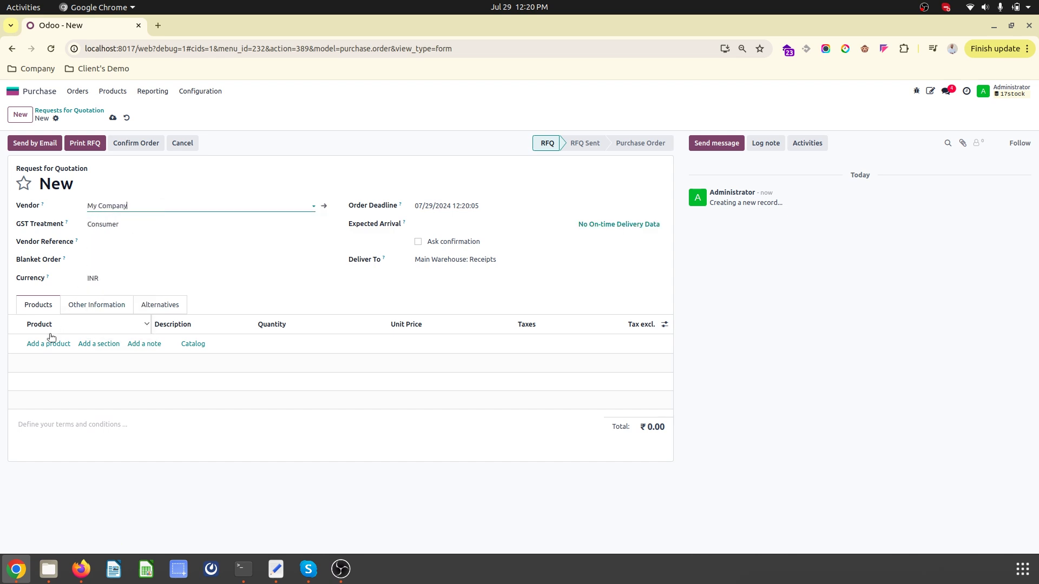
pyautogui.click(48, 344)
pyautogui.click(55, 371)
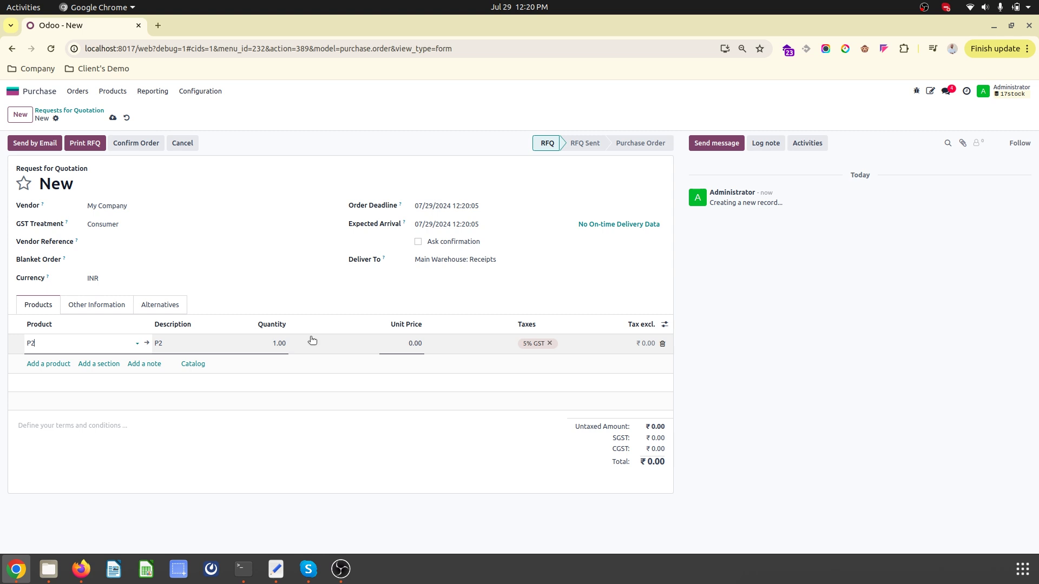
# - Set P2's unit price to 199, save, and confirm it as order P00004
pyautogui.click(400, 345)
pyautogui.write('0')
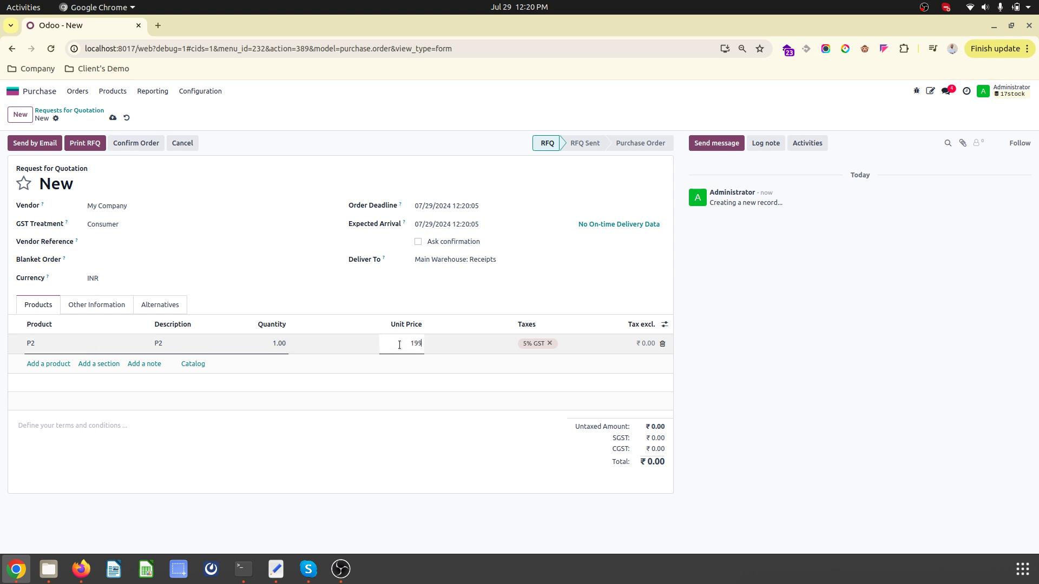
pyautogui.click(193, 187)
pyautogui.click(113, 117)
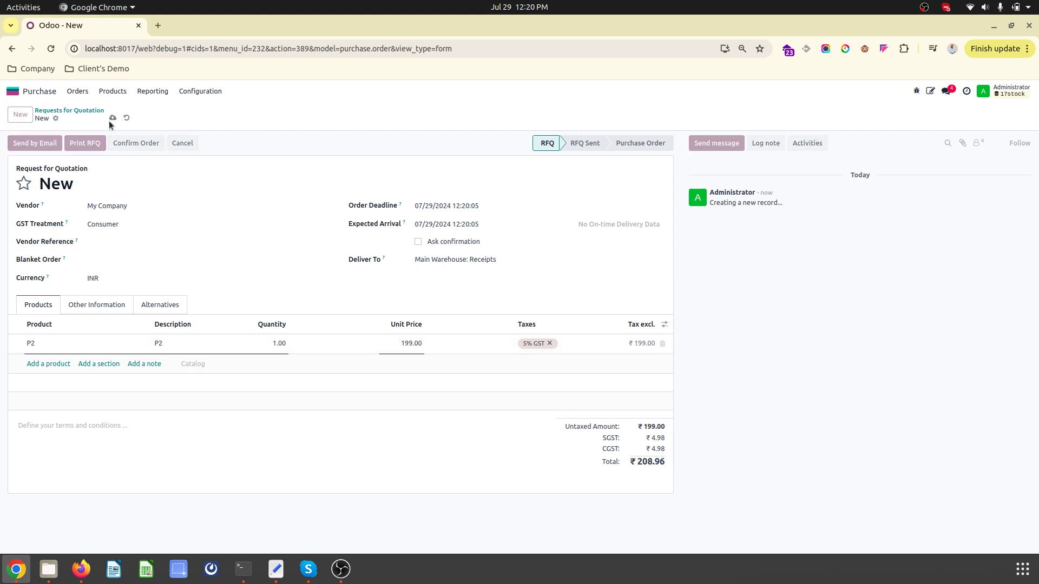
pyautogui.click(140, 148)
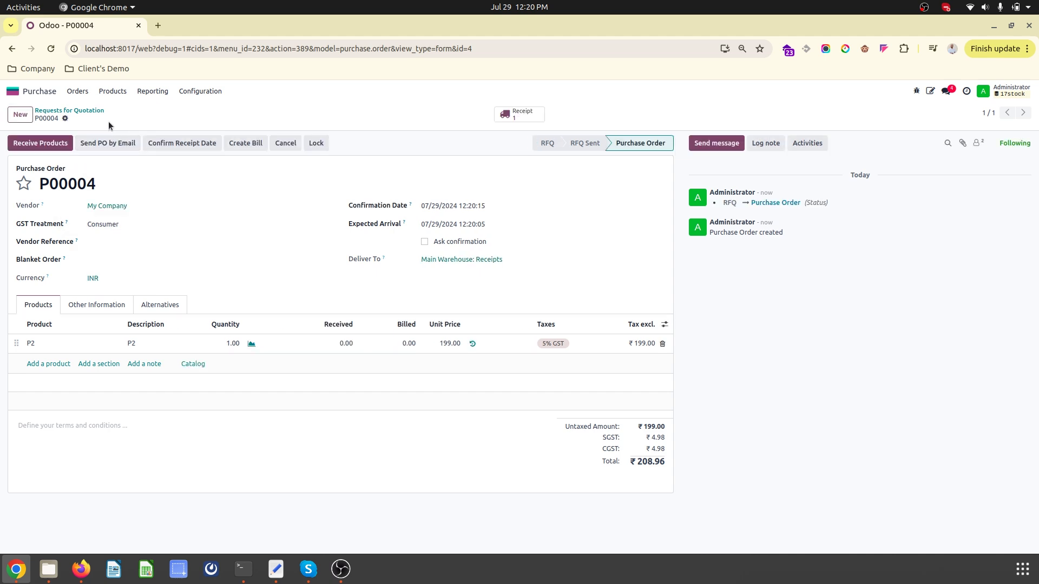
pyautogui.click(65, 119)
# - Duplicate P00004 into RFQ P00005, set quantity 10, save, and request validation
pyautogui.click(86, 154)
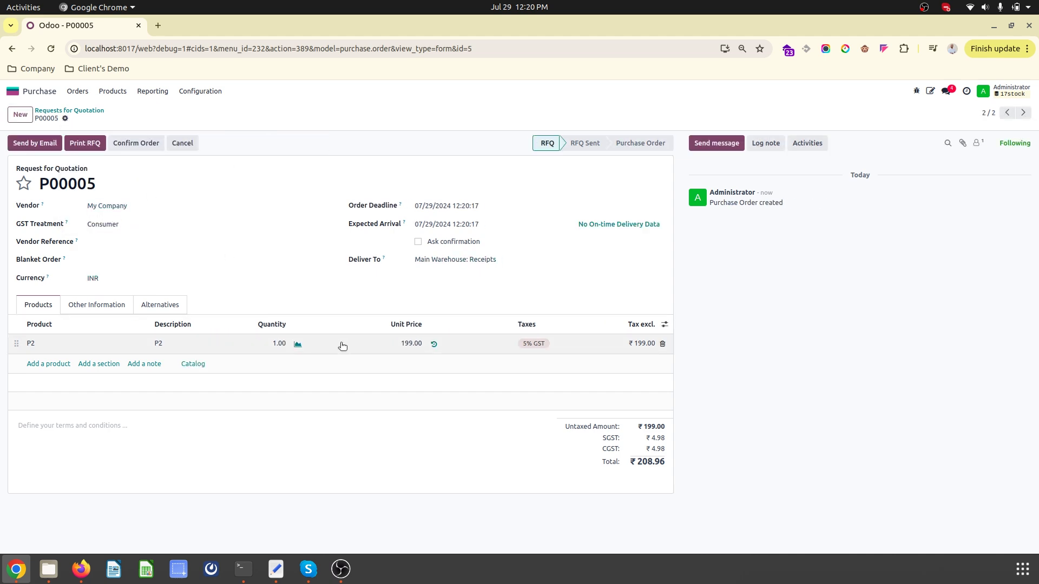
pyautogui.click(284, 341)
pyautogui.write('10')
pyautogui.press('Tab')
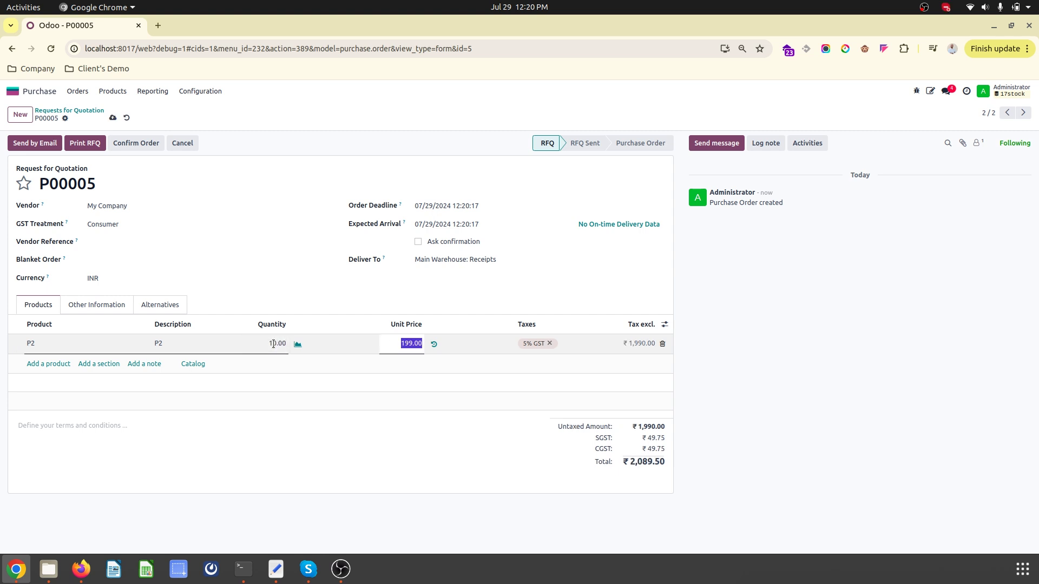
pyautogui.click(112, 117)
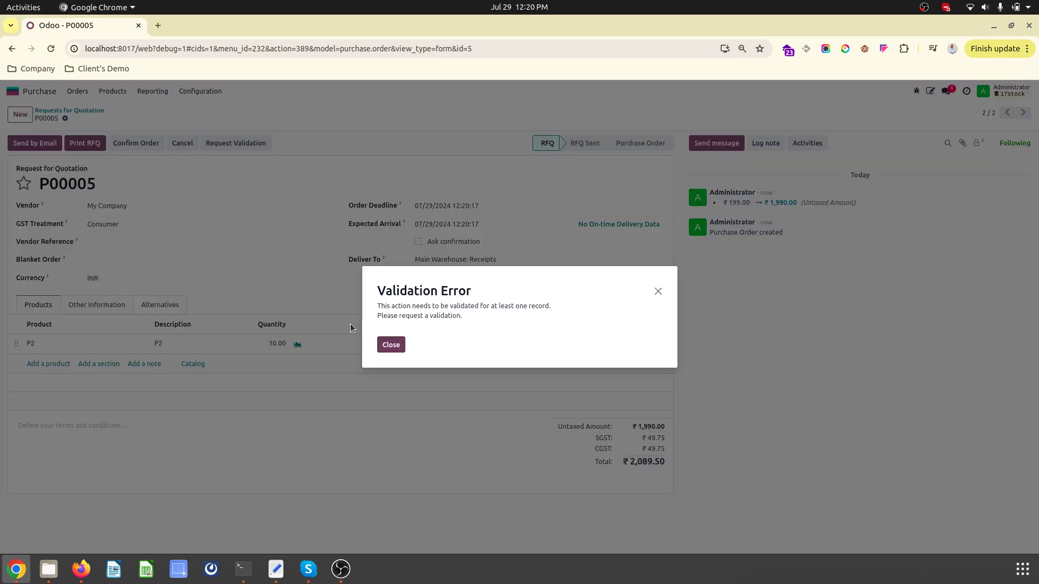
pyautogui.click(391, 345)
pyautogui.click(235, 145)
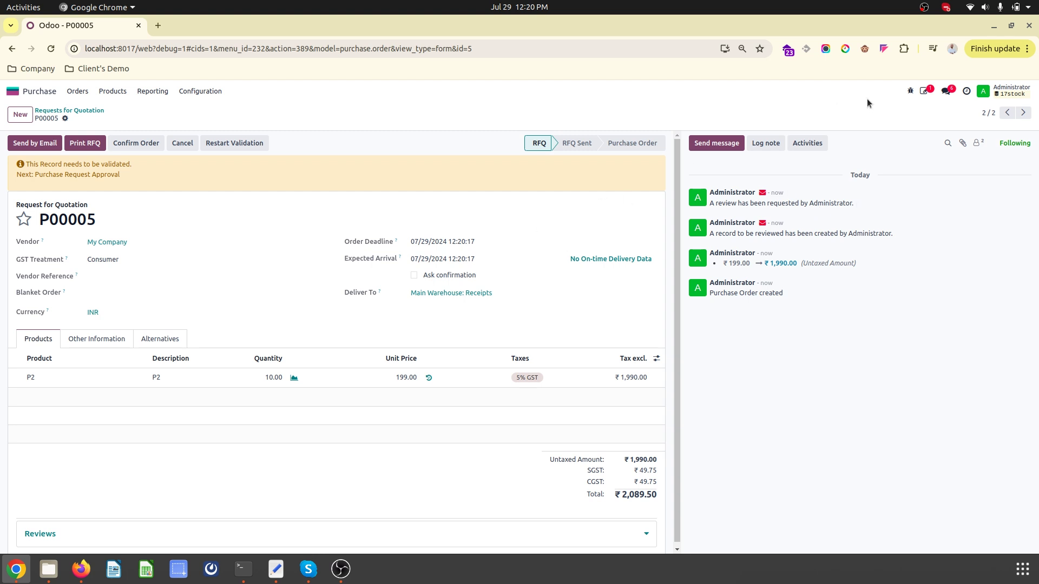
# - Log out and attempt to sign in as the purchase manager user pmanager
pyautogui.click(1015, 90)
pyautogui.click(975, 198)
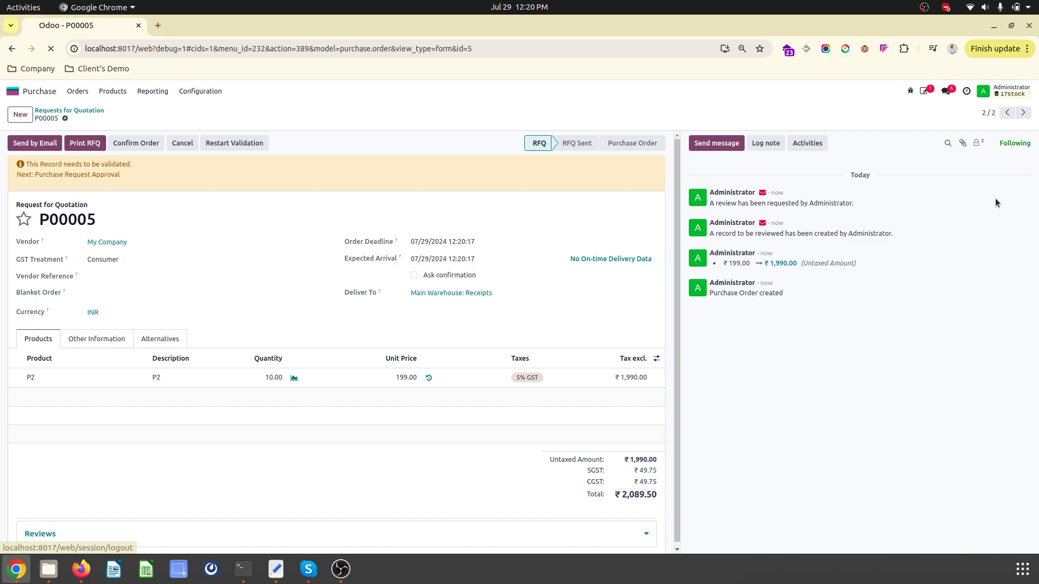
pyautogui.write('pmanager')
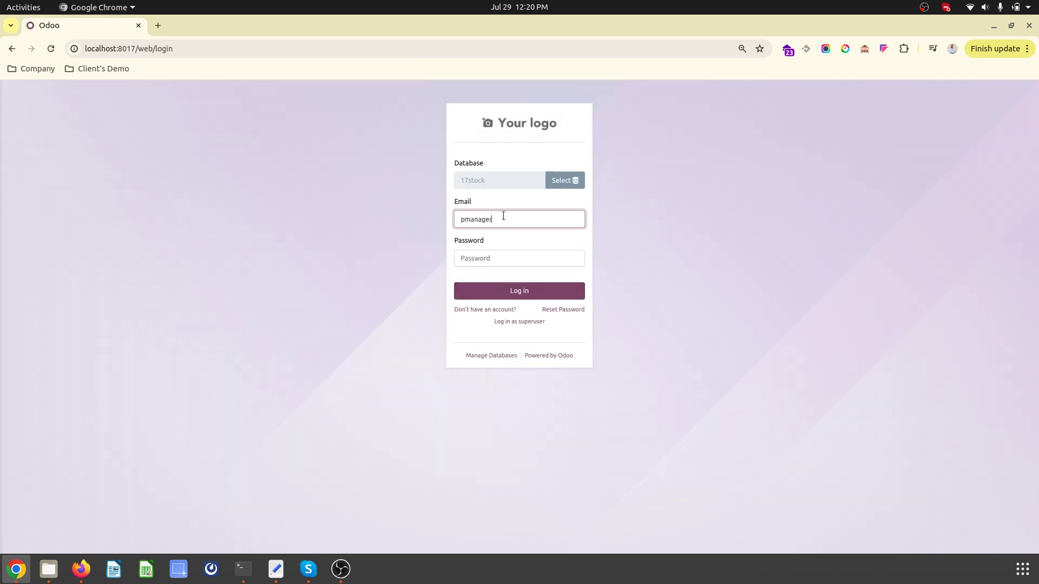
pyautogui.press('Tab')
pyautogui.write('1')
pyautogui.press('Return')
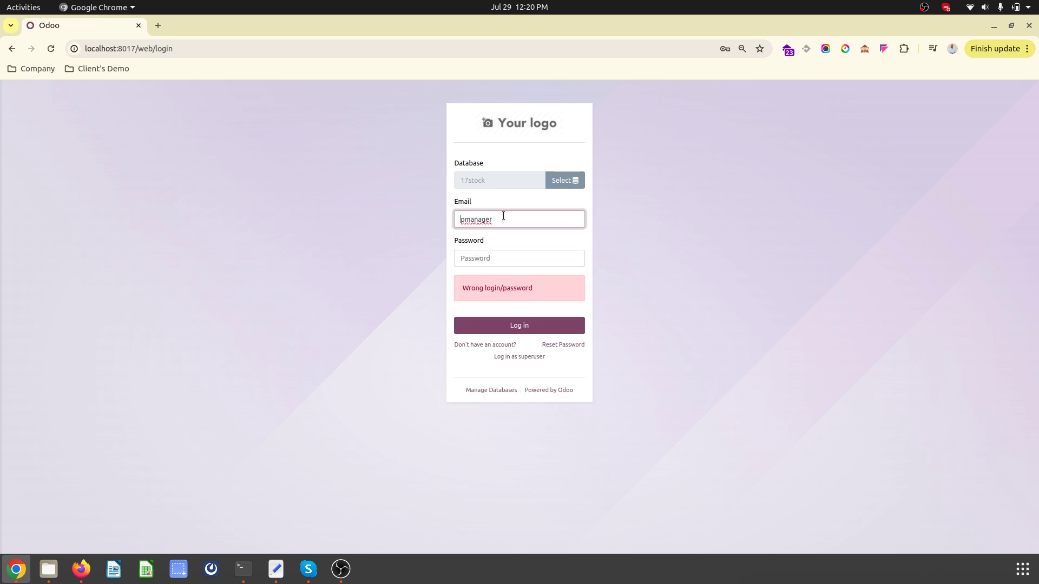
# - Sign back in with the admin login and its password
pyautogui.click(476, 259)
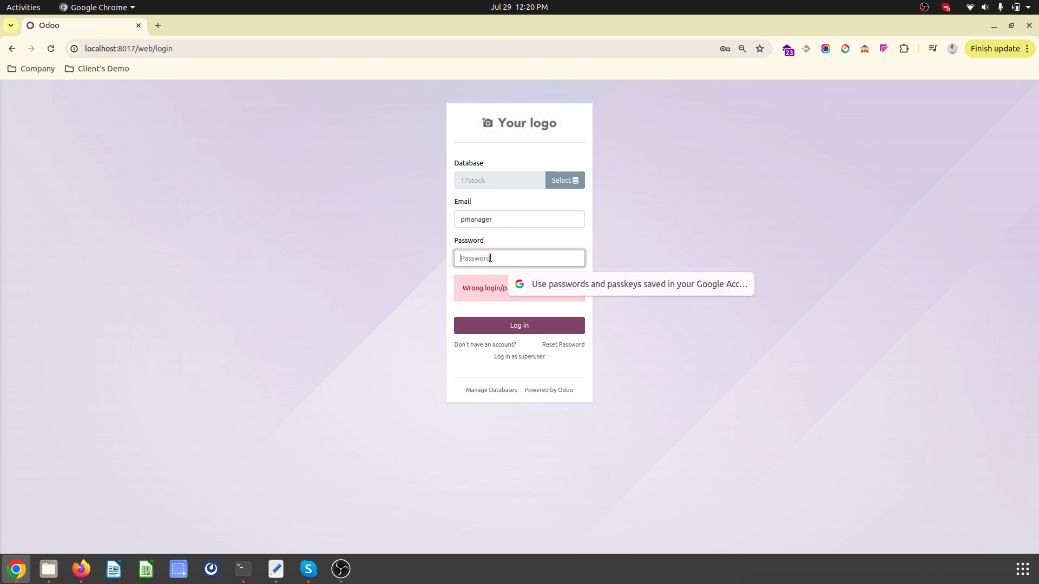
pyautogui.doubleClick(489, 220)
pyautogui.write('admin')
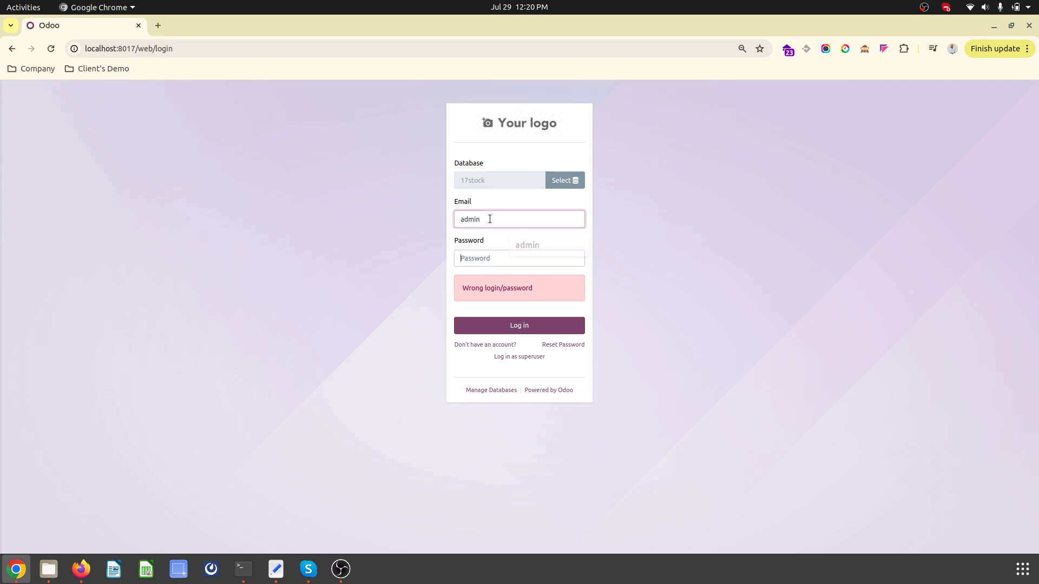
pyautogui.press('Tab')
pyautogui.write('1234')
pyautogui.press('Return')
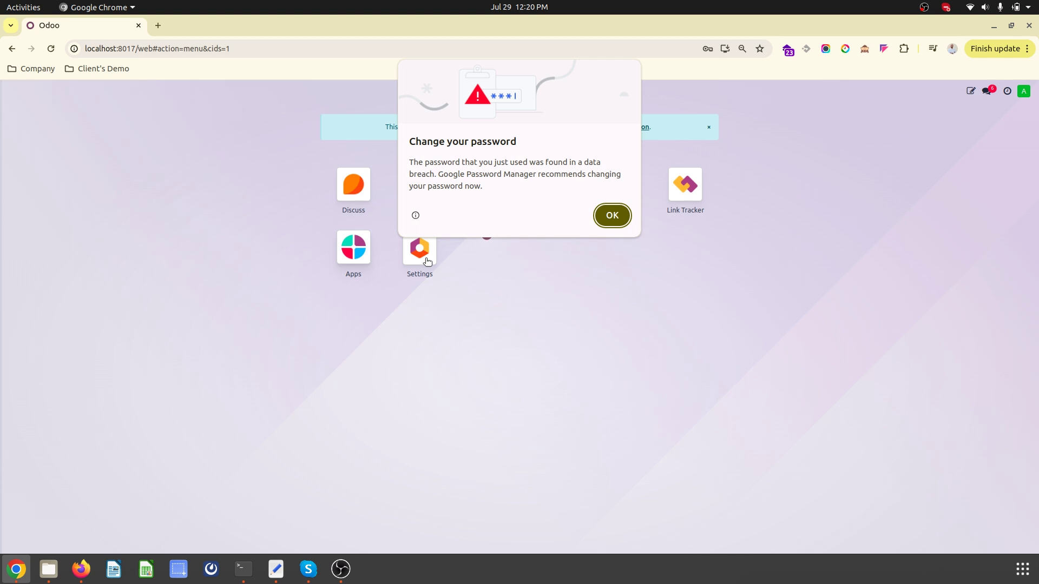
# - In Settings > Users & Companies > Users, give the pmanager user a new password
pyautogui.click(433, 259)
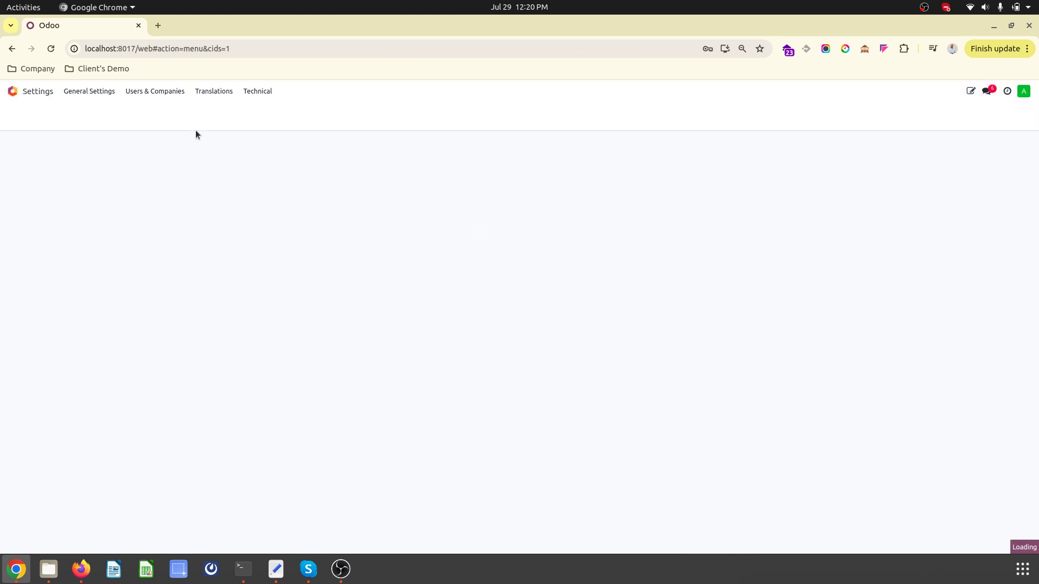
pyautogui.click(143, 93)
pyautogui.click(149, 114)
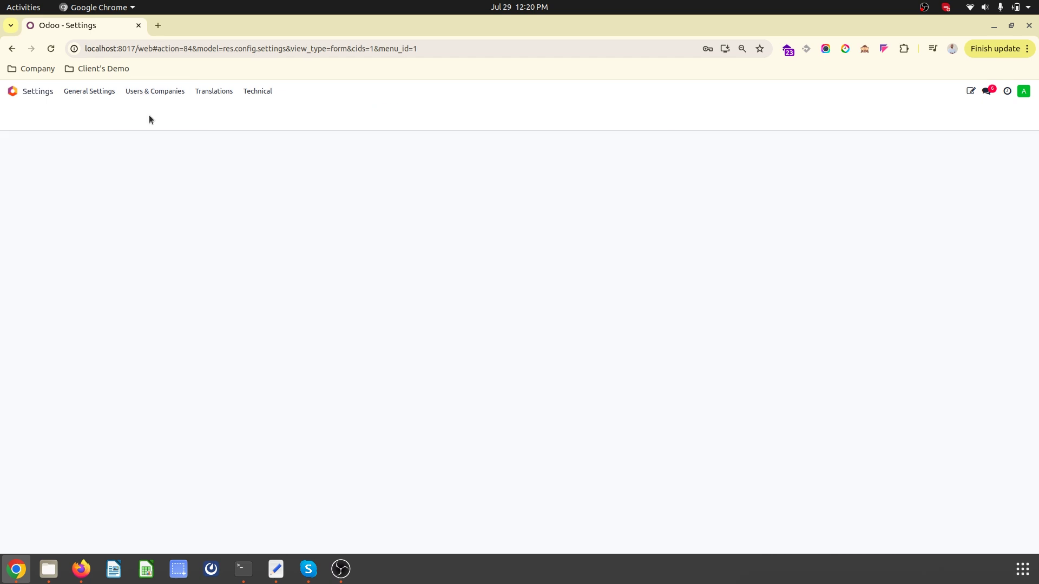
pyautogui.click(97, 189)
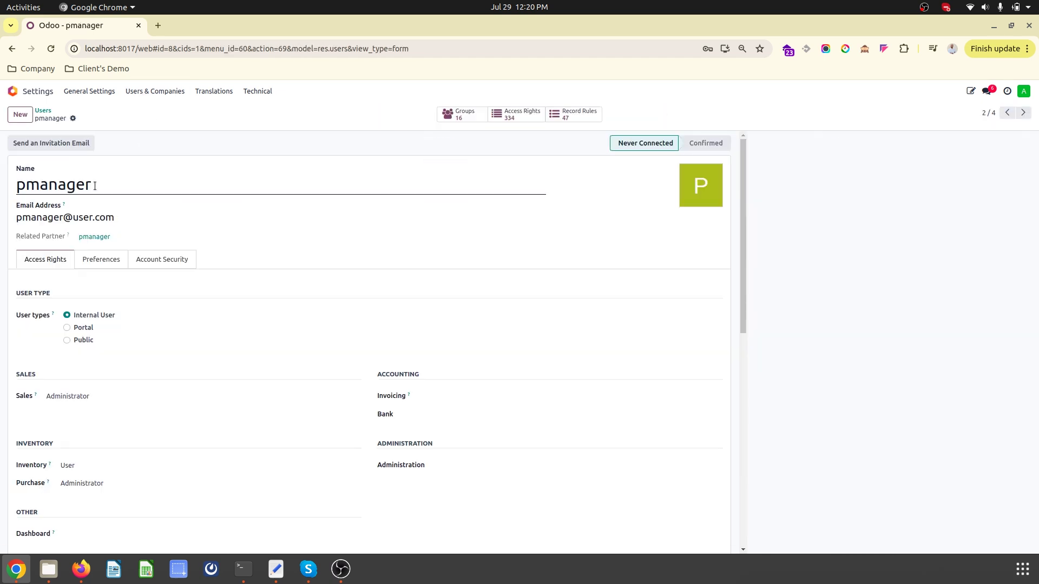
pyautogui.click(73, 118)
pyautogui.click(119, 184)
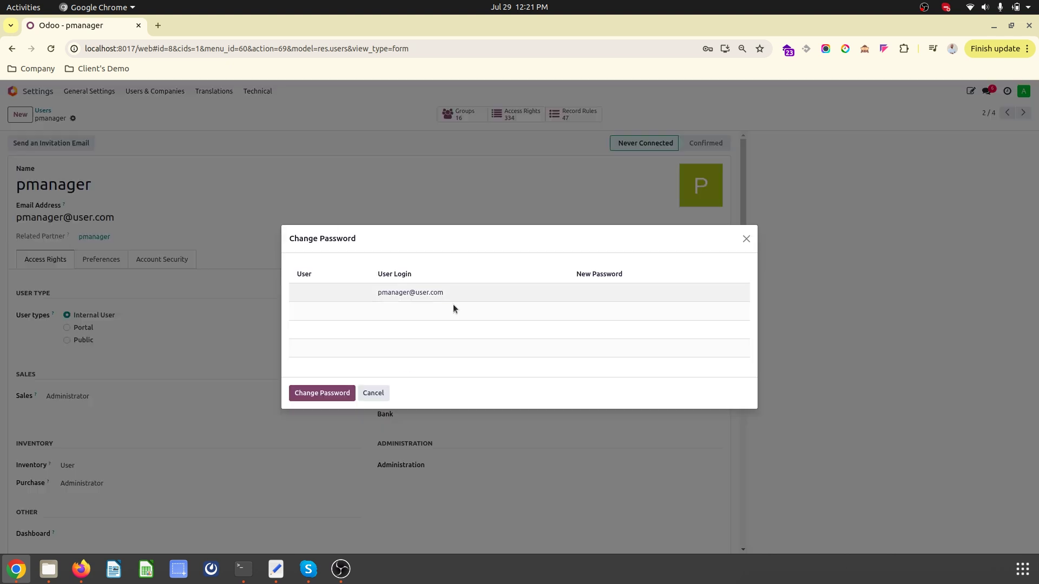
pyautogui.click(651, 292)
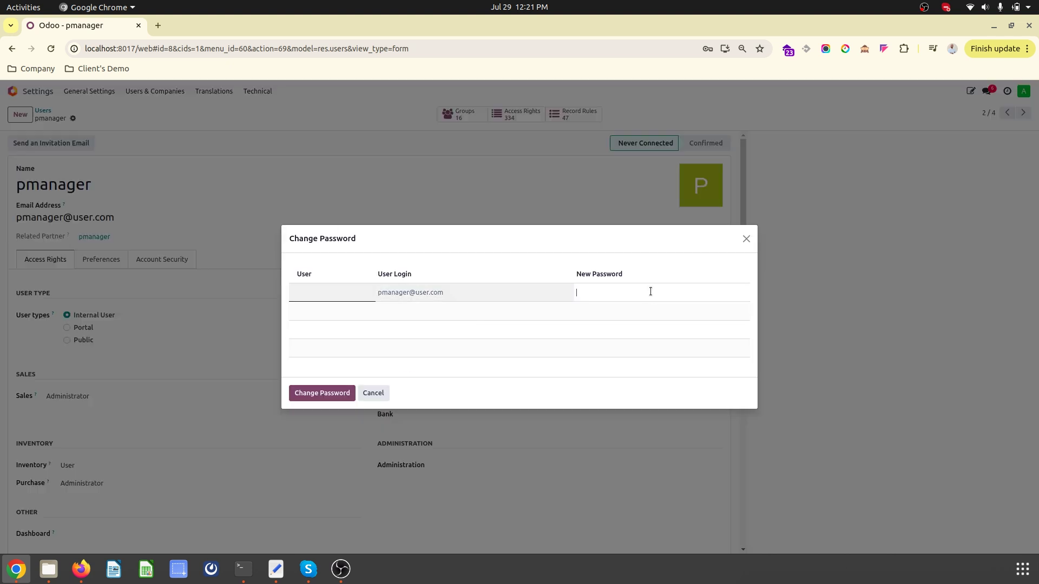
pyautogui.write('1')
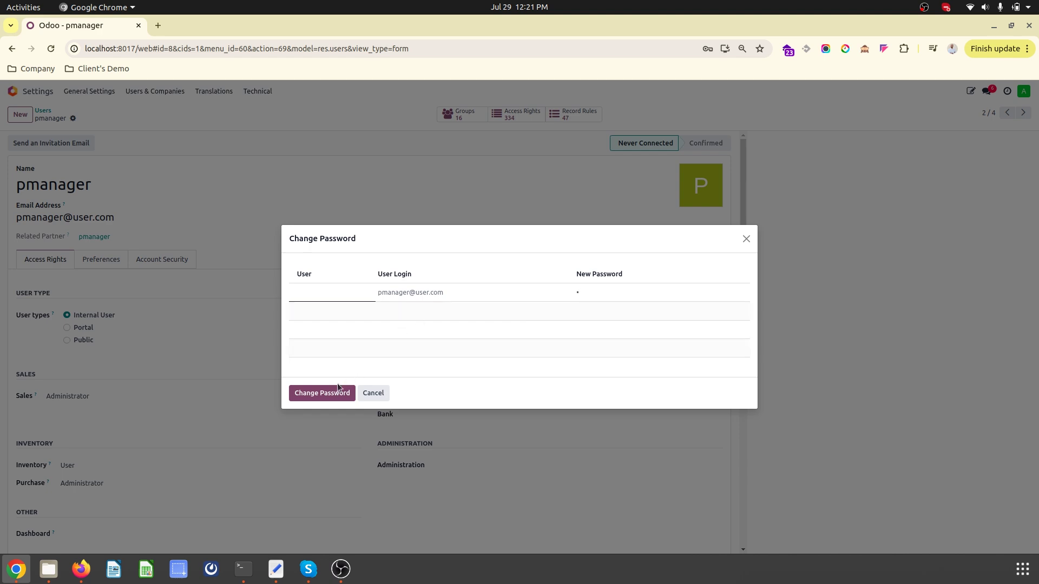
pyautogui.click(329, 394)
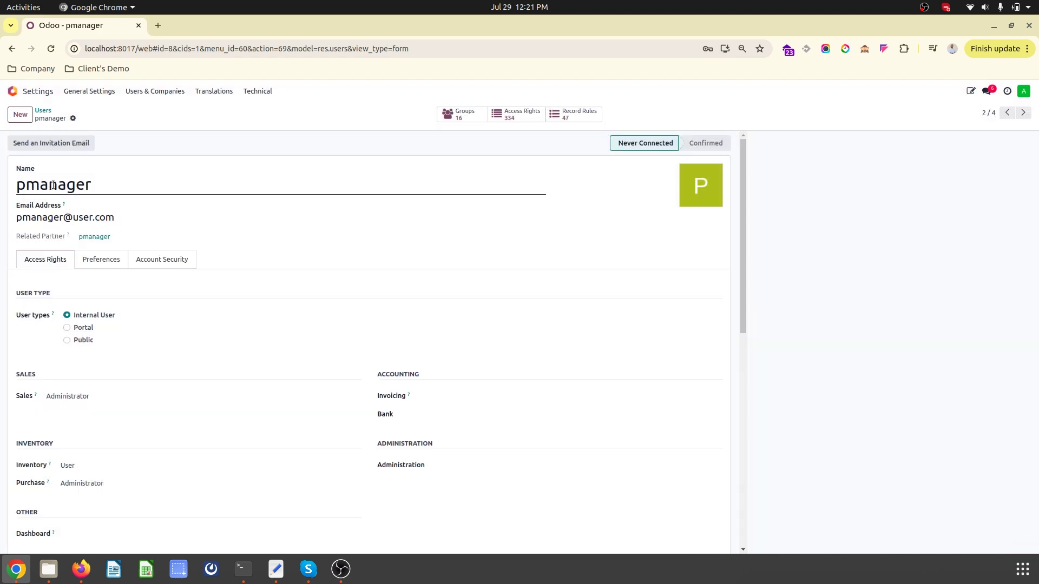
pyautogui.click(12, 91)
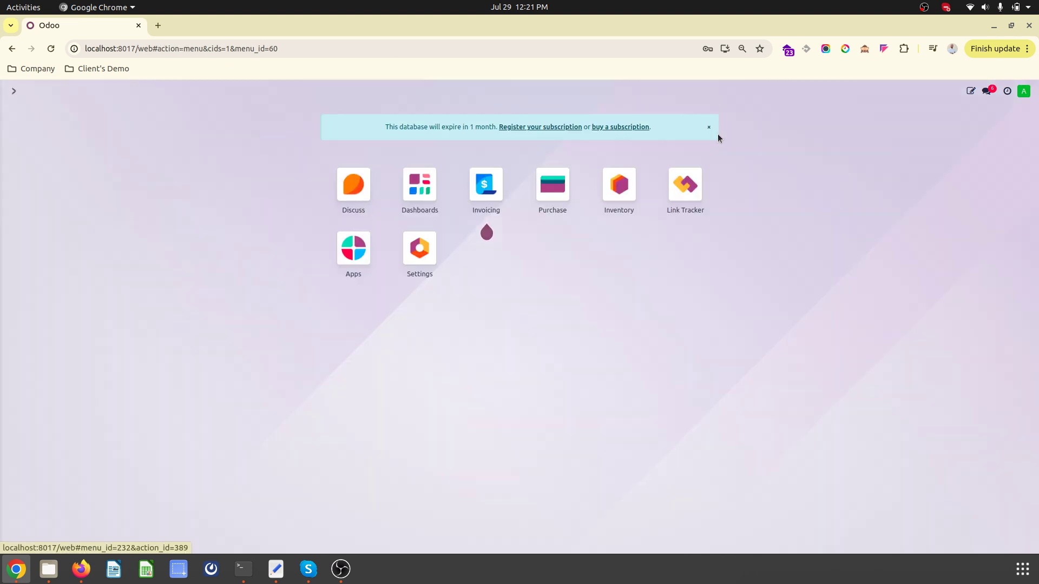
# - Open a Chrome incognito window at localhost:8017/web/database/selector
pyautogui.click(1028, 50)
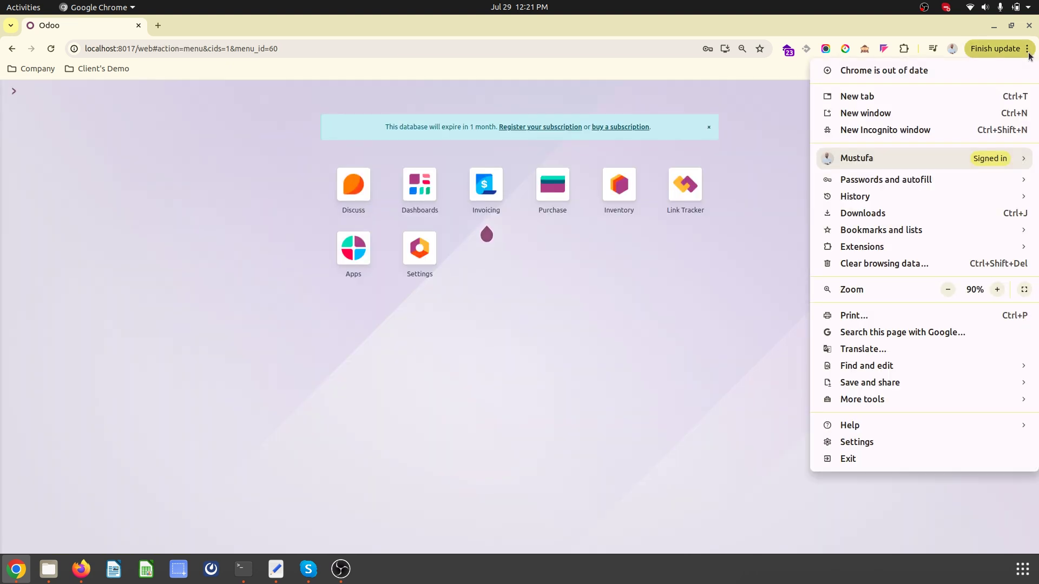
pyautogui.click(928, 129)
pyautogui.rightClick(923, 130)
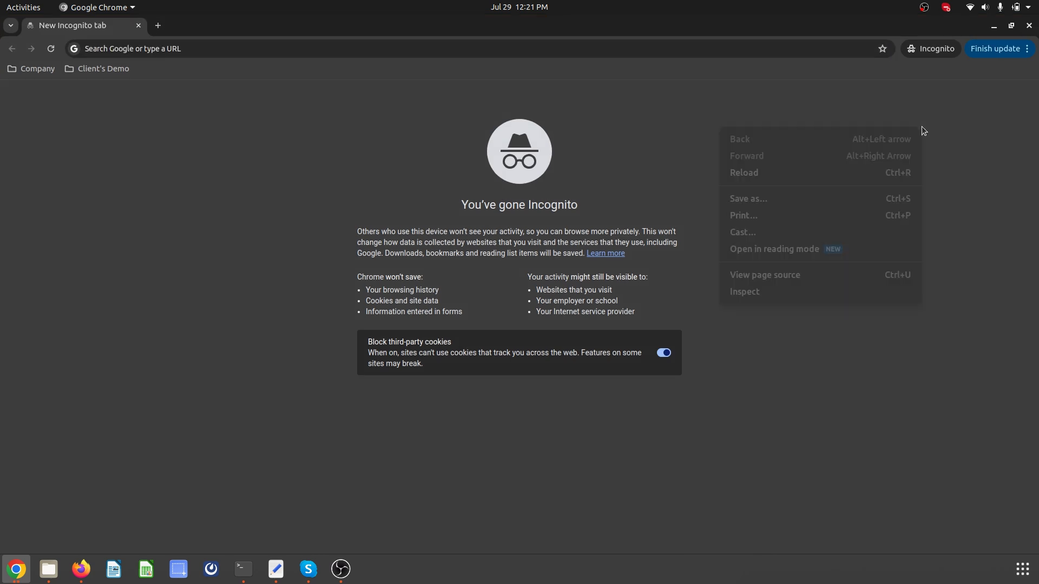
pyautogui.click(780, 50)
pyautogui.click(780, 49)
pyautogui.write('loi')
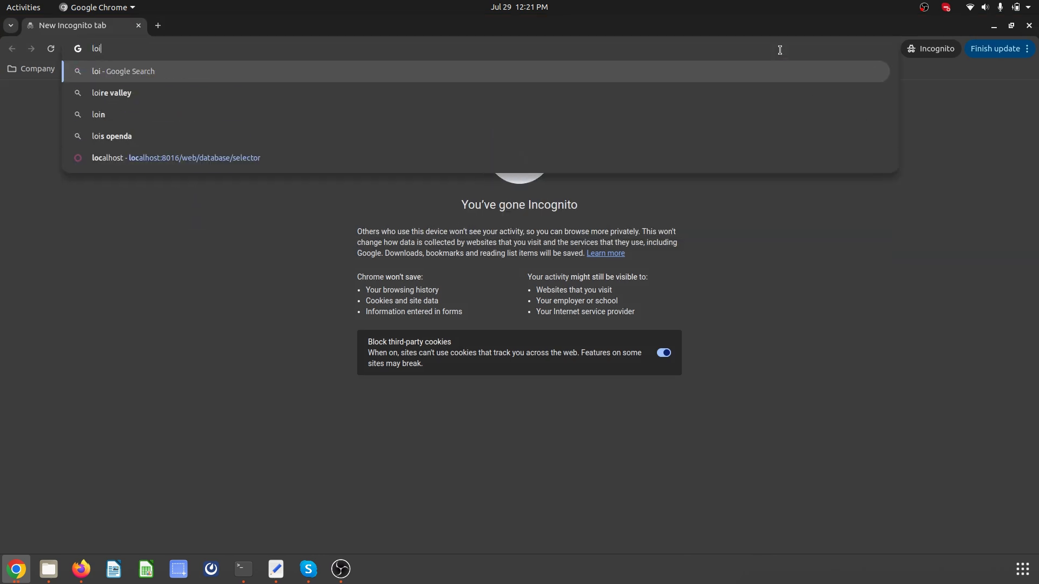
pyautogui.press('BackSpace')
pyautogui.write('calhost:8066/web/database/selector')
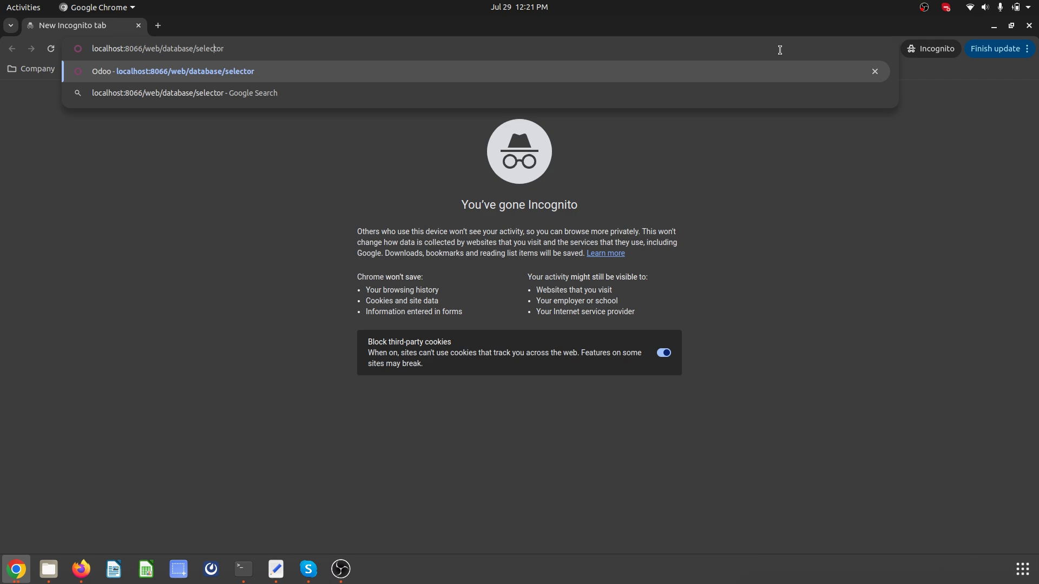
pyautogui.press('BackSpace')
pyautogui.press('BackSpace')
pyautogui.write('17')
pyautogui.press('Return')
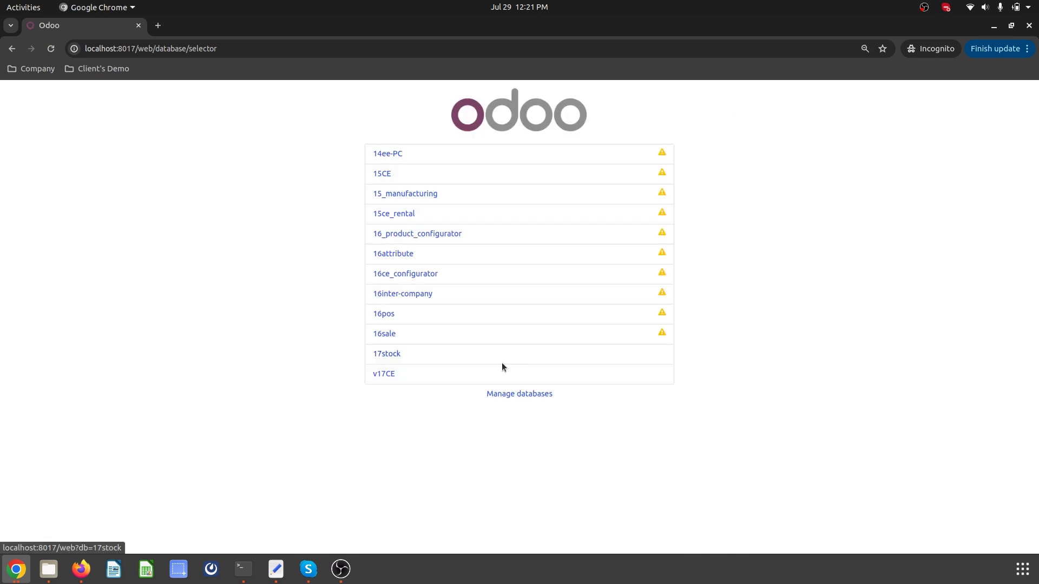
# - Log into the 17stock database with the purchase manager's e-mail and password
pyautogui.click(385, 359)
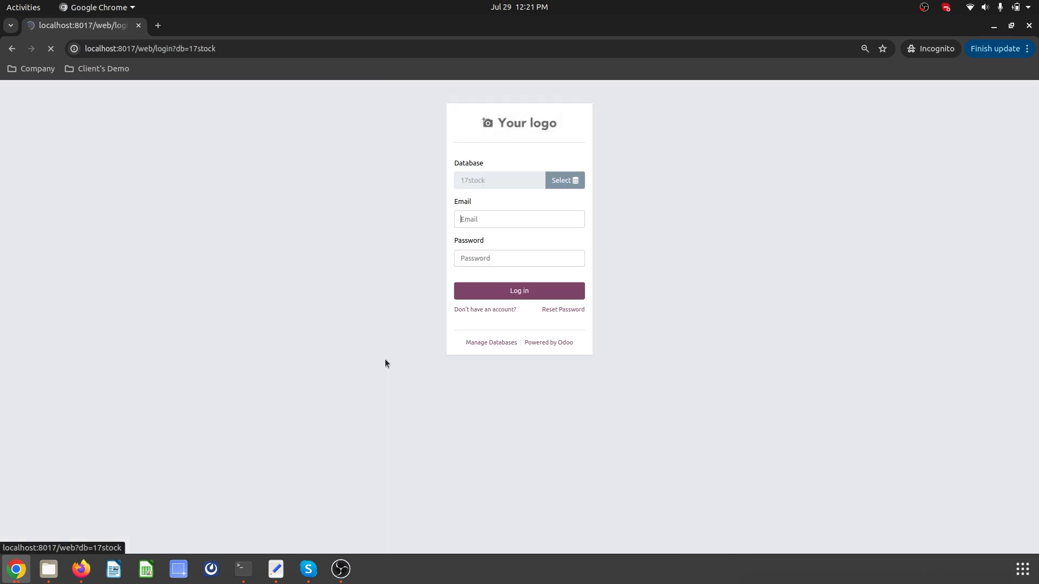
pyautogui.write('pmanager')
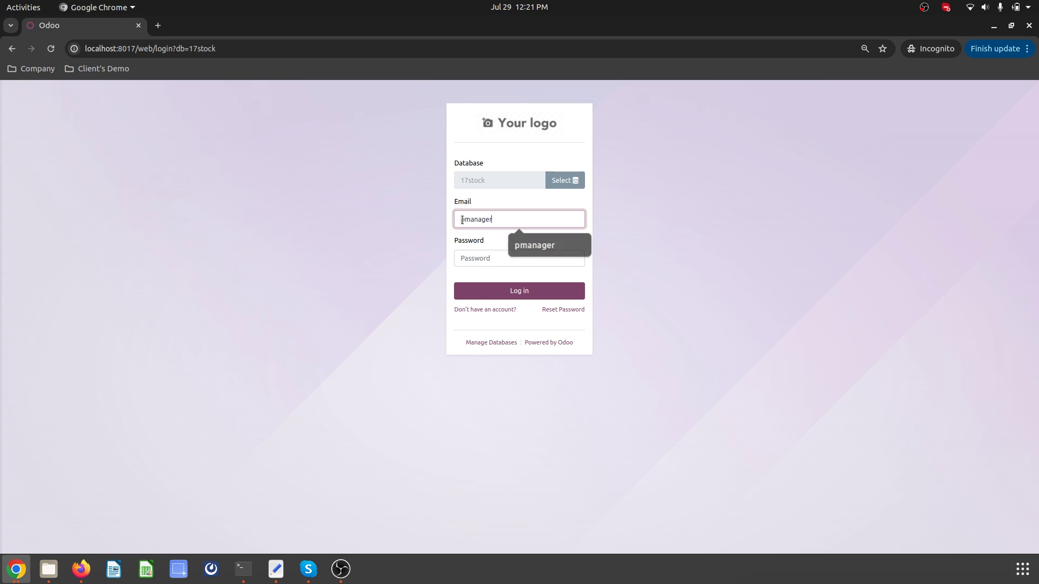
pyautogui.write('@user.com')
pyautogui.press('Tab')
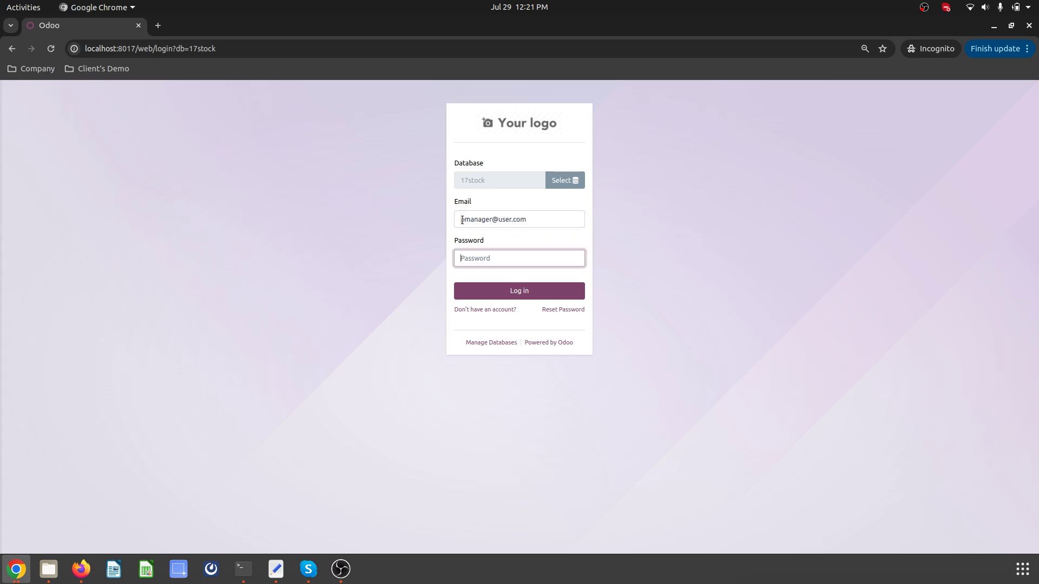
pyautogui.write('1')
pyautogui.press('Return')
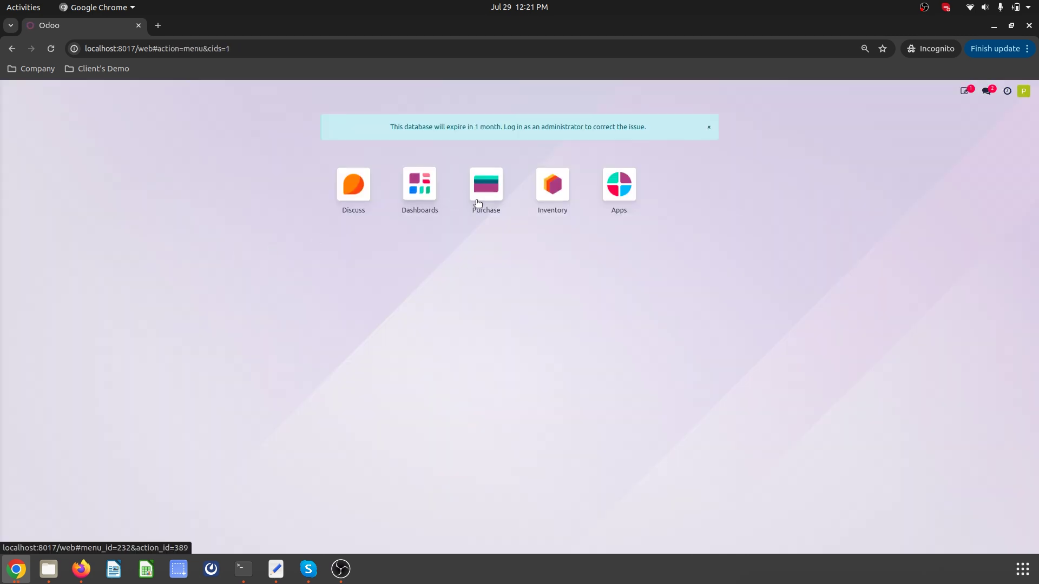
# - Add the Validation Status column and validate RFQ P00005 with the comment 'Ok to proceed'
pyautogui.click(480, 200)
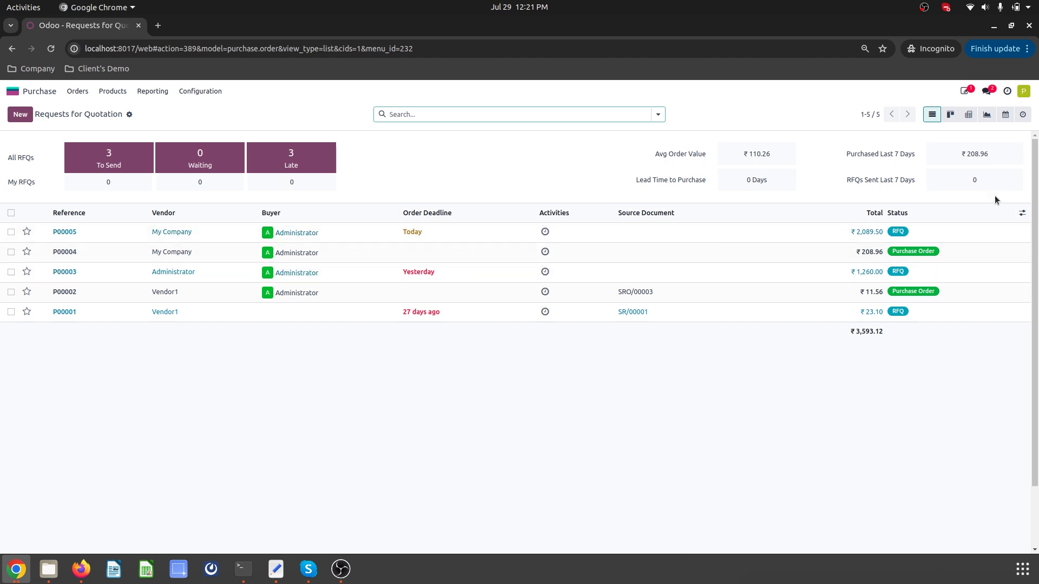
pyautogui.click(1022, 213)
pyautogui.click(984, 373)
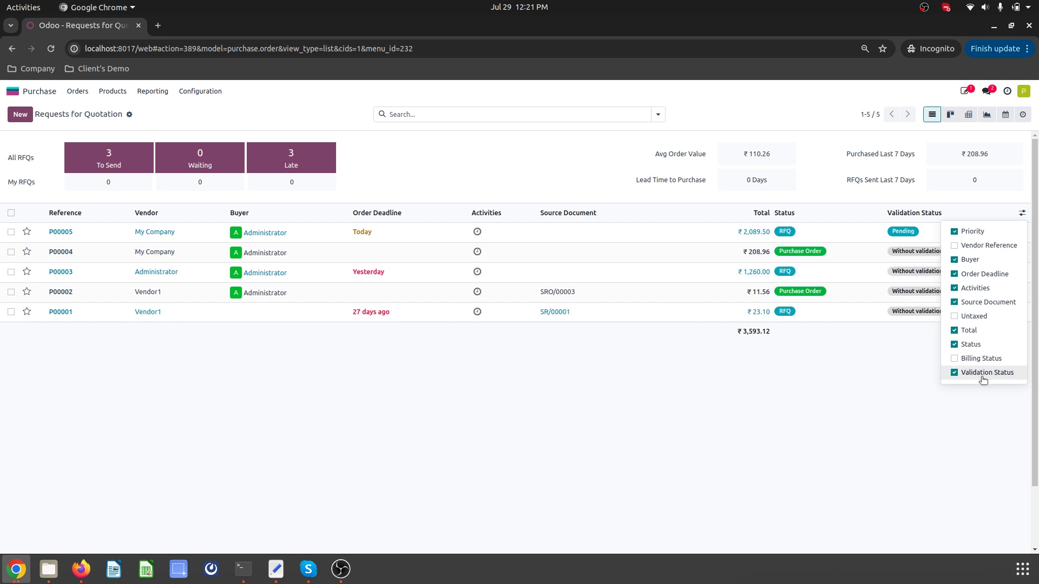
pyautogui.click(888, 236)
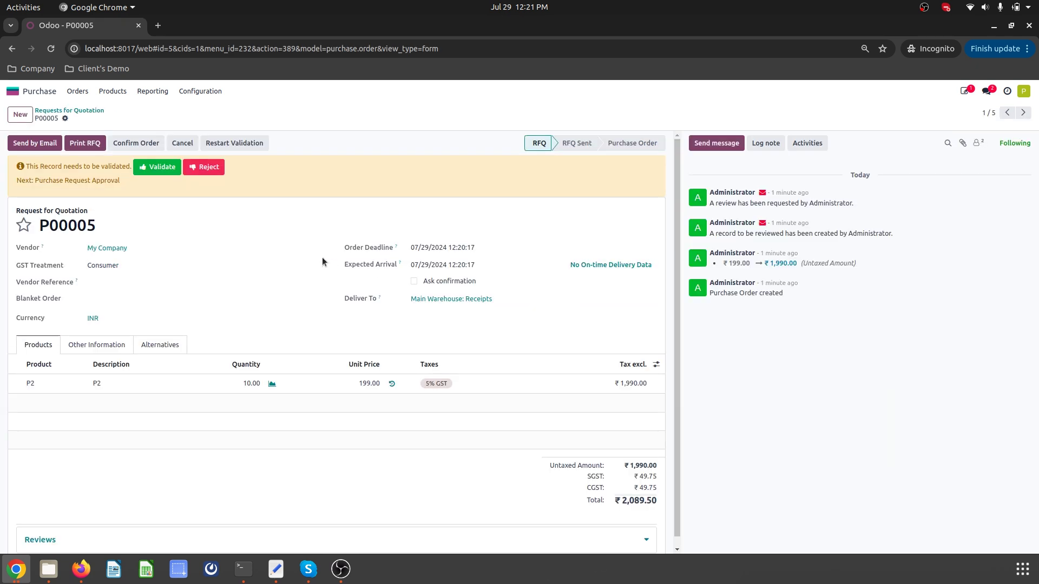
pyautogui.click(170, 171)
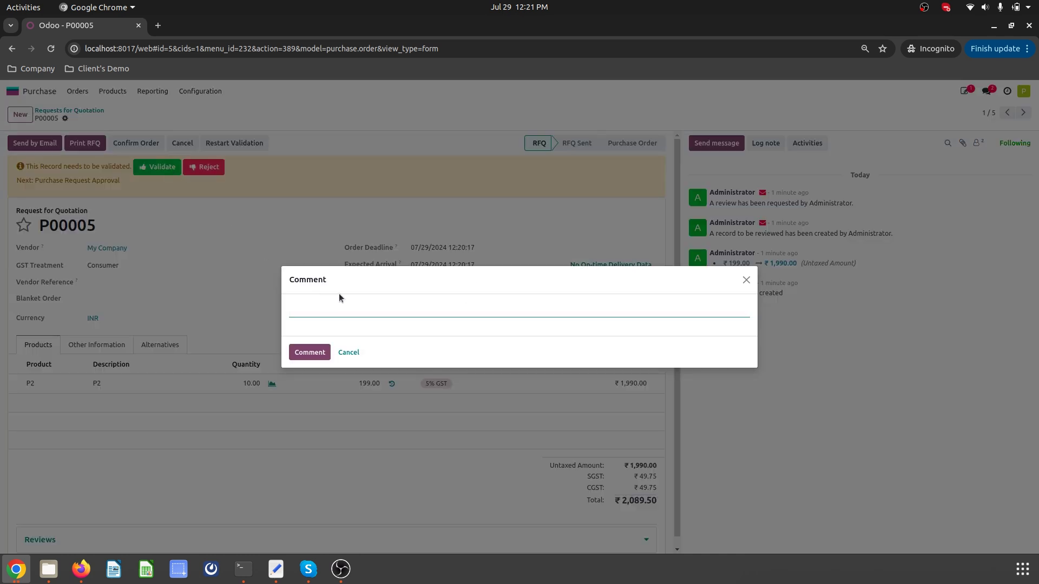
pyautogui.write('Ok to proceed')
pyautogui.click(310, 353)
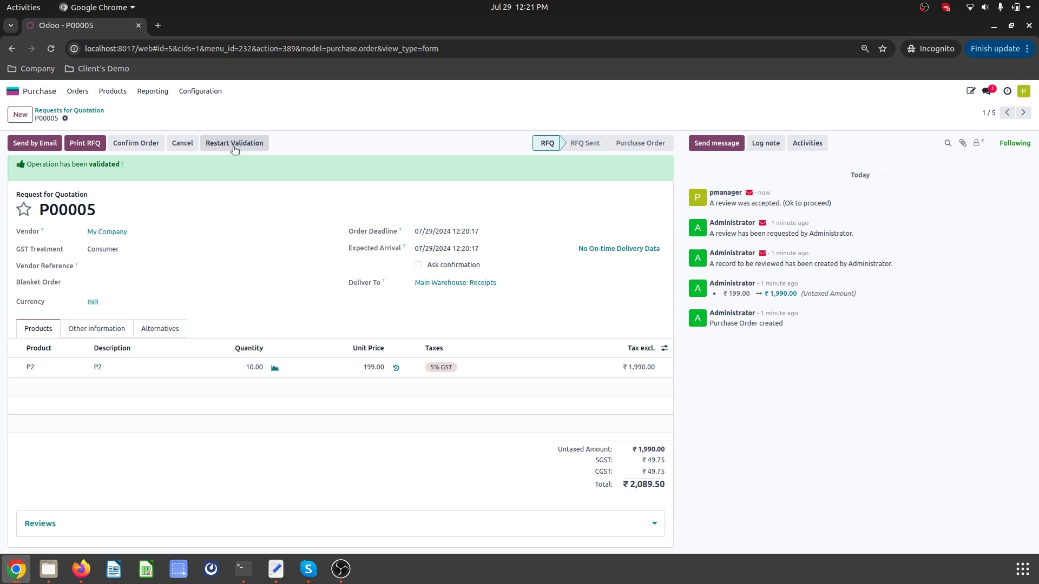
# - In the admin's Odoo window, show Validation Status in Purchase and confirm validated RFQ P00005
pyautogui.click(81, 568)
pyautogui.click(15, 569)
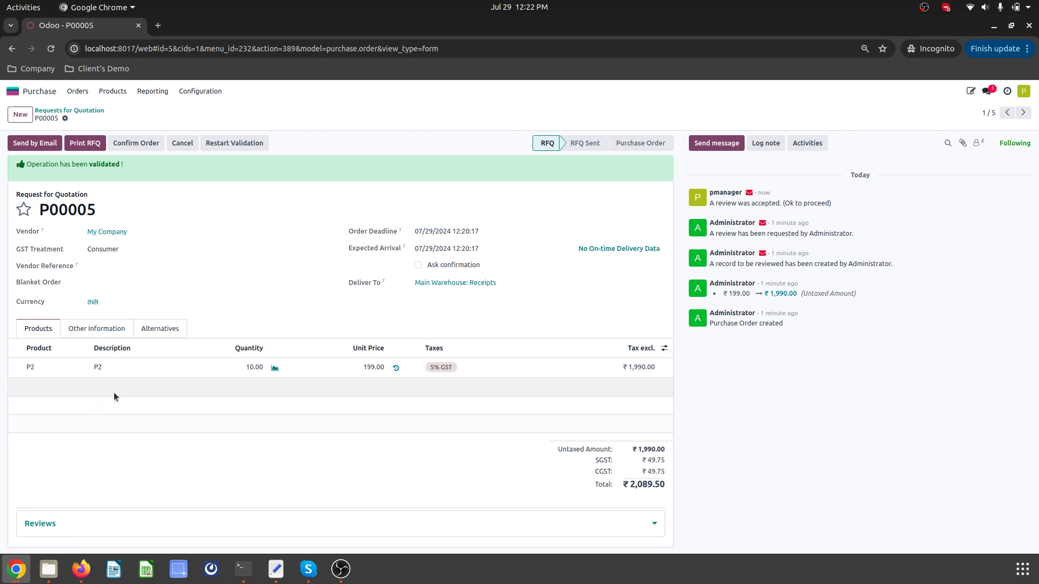
pyautogui.click(16, 568)
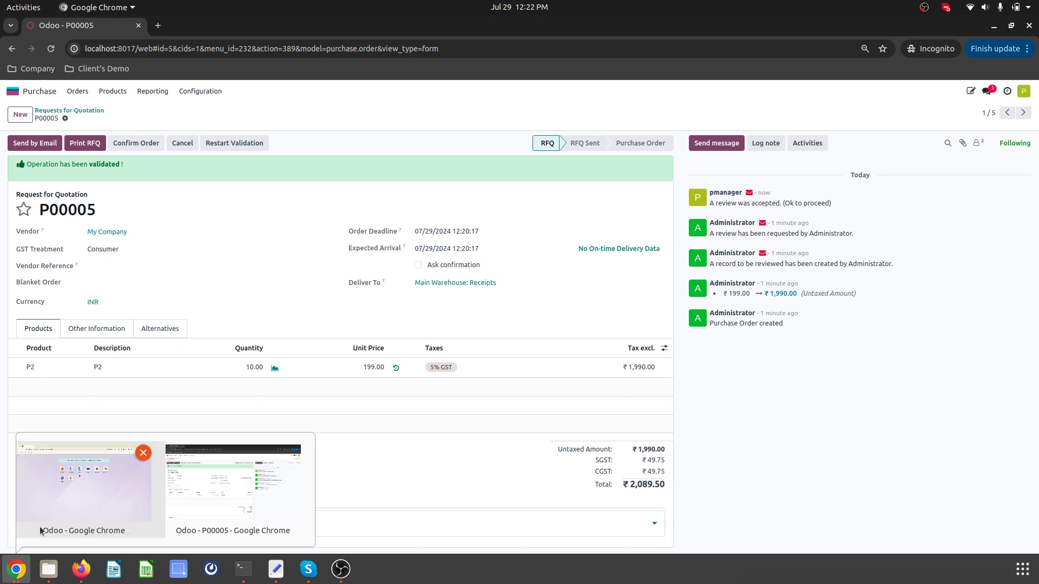
pyautogui.click(109, 489)
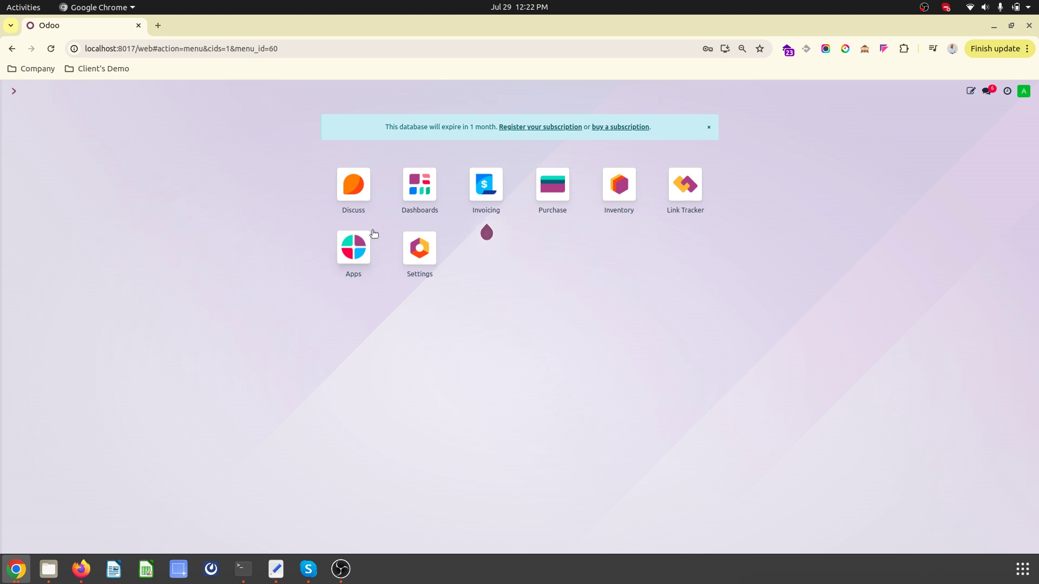
pyautogui.click(550, 198)
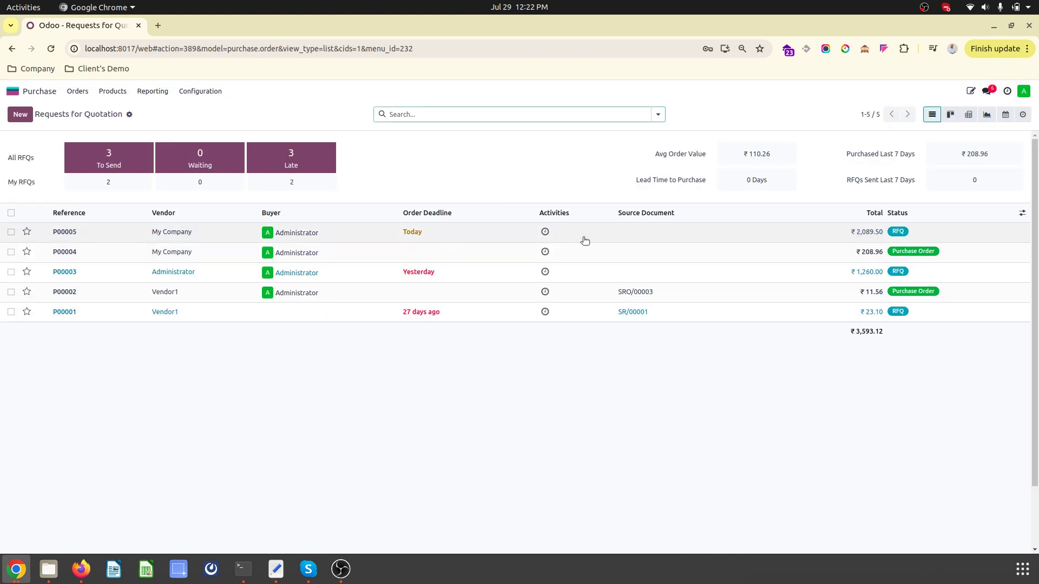
pyautogui.click(1023, 213)
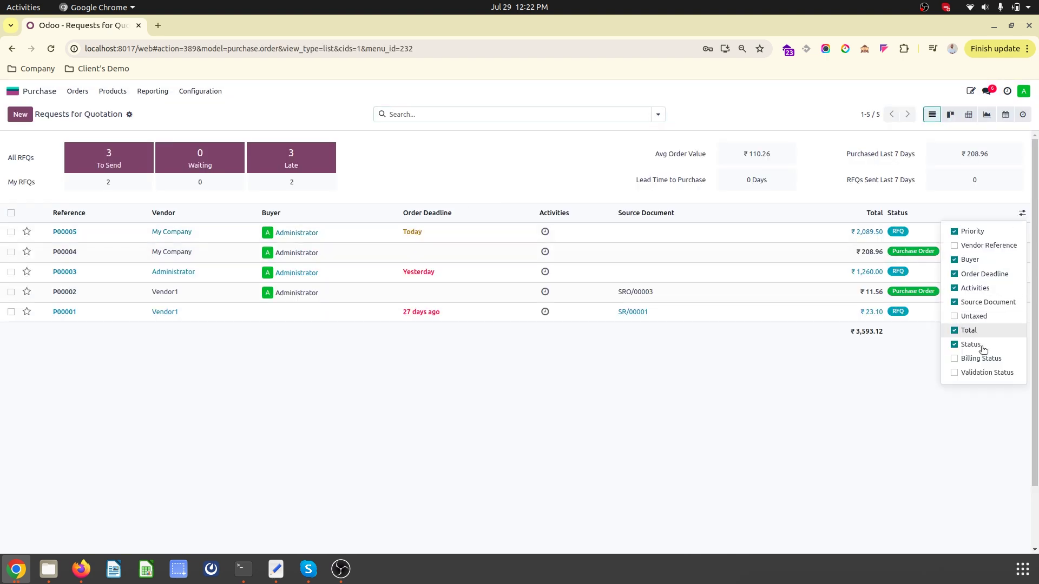
pyautogui.click(977, 373)
pyautogui.click(800, 390)
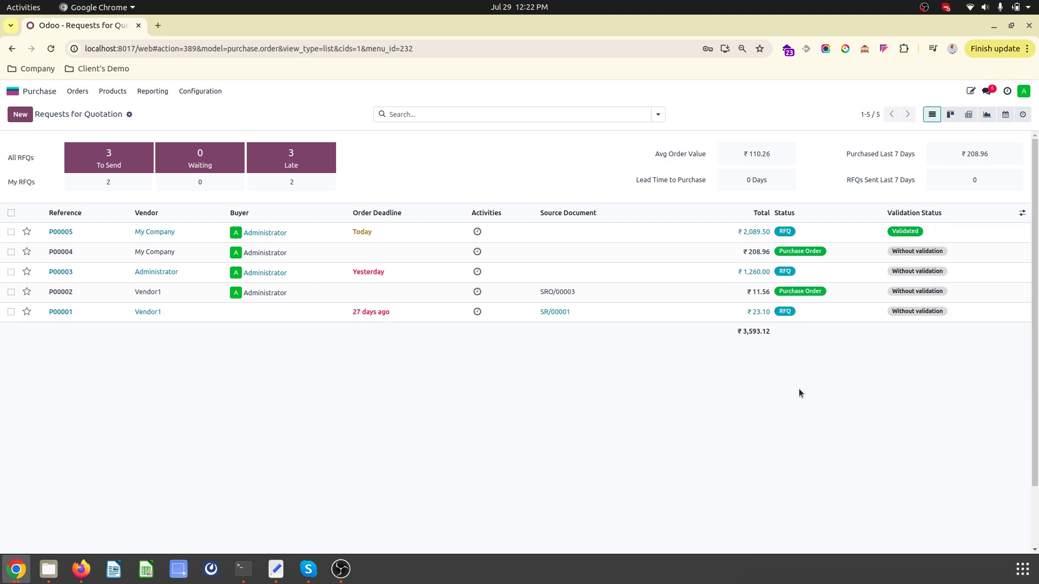
pyautogui.click(881, 232)
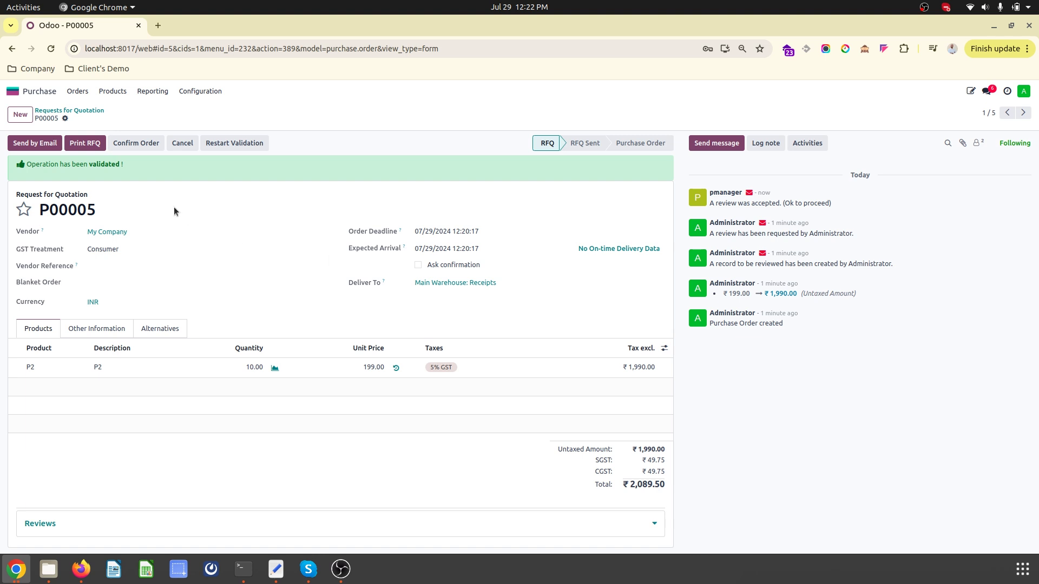
pyautogui.click(134, 144)
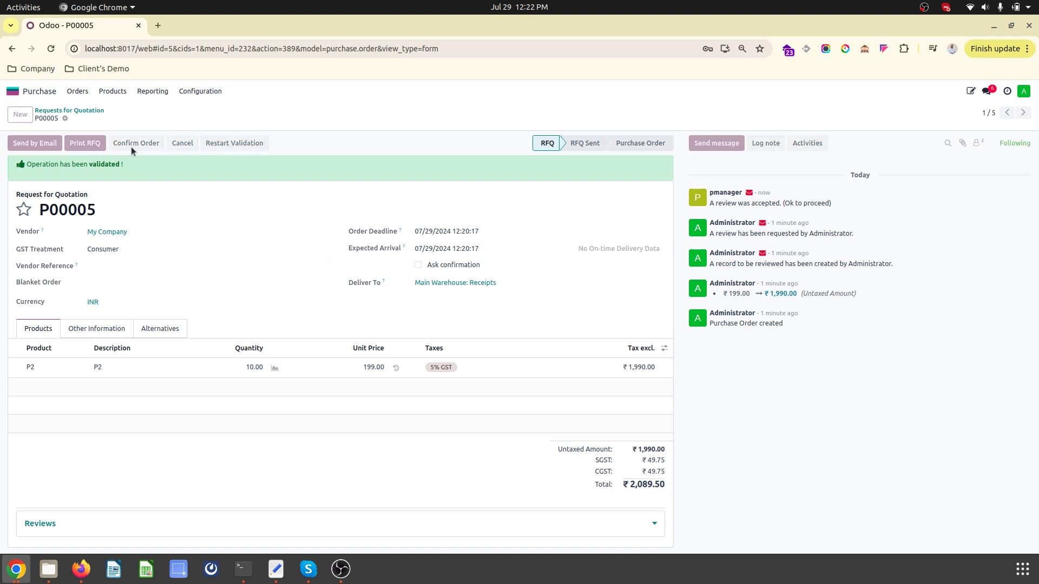
# - Reopen the Purchase Request Approval tier definition (reviewer pmanager, Total >= 1000) from Settings' Tier Definition list
pyautogui.click(20, 91)
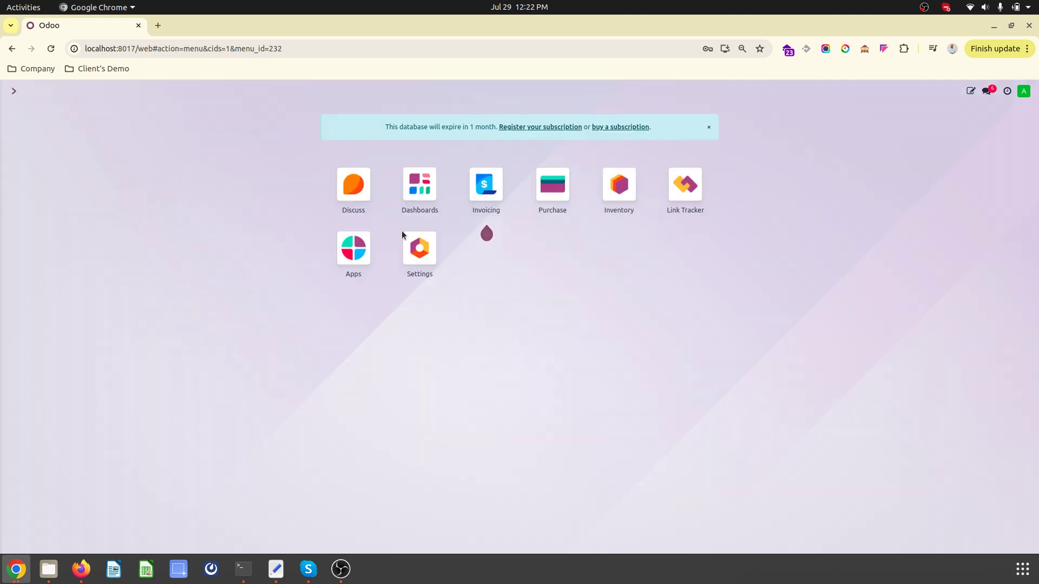
pyautogui.click(404, 267)
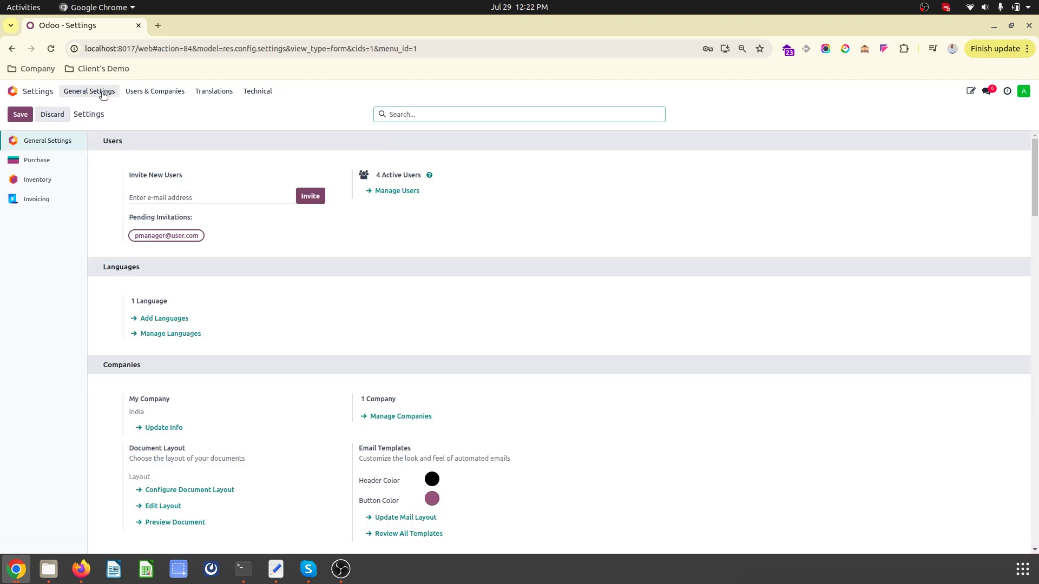
pyautogui.click(269, 93)
pyautogui.scroll(-10, 287, 248)
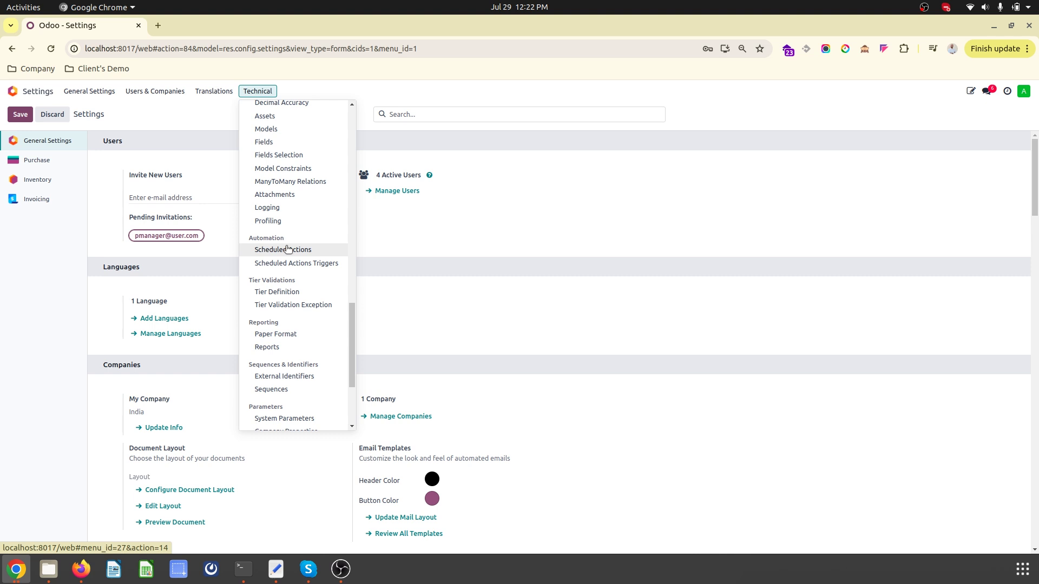
pyautogui.click(295, 292)
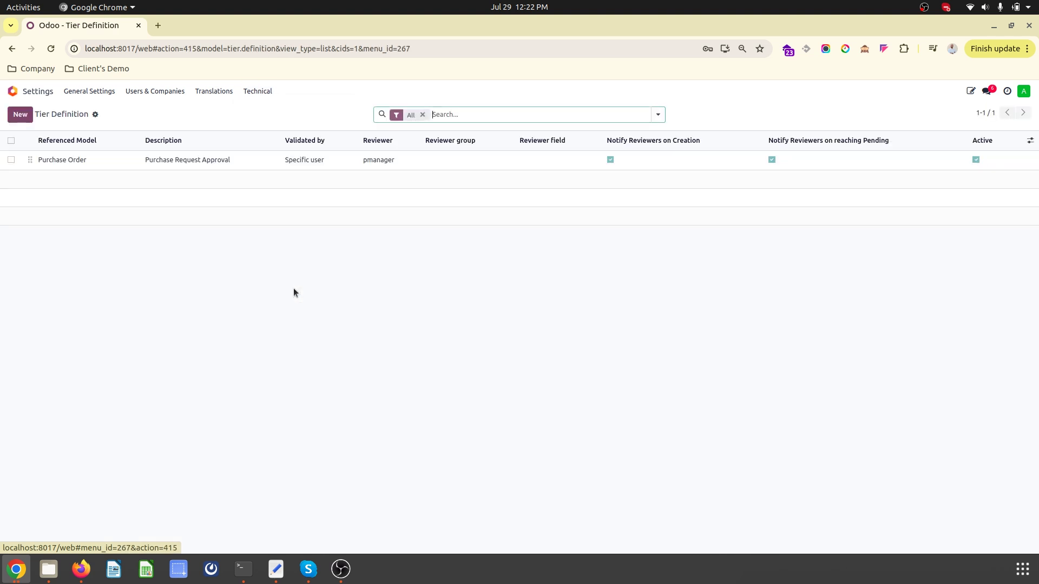
pyautogui.click(206, 163)
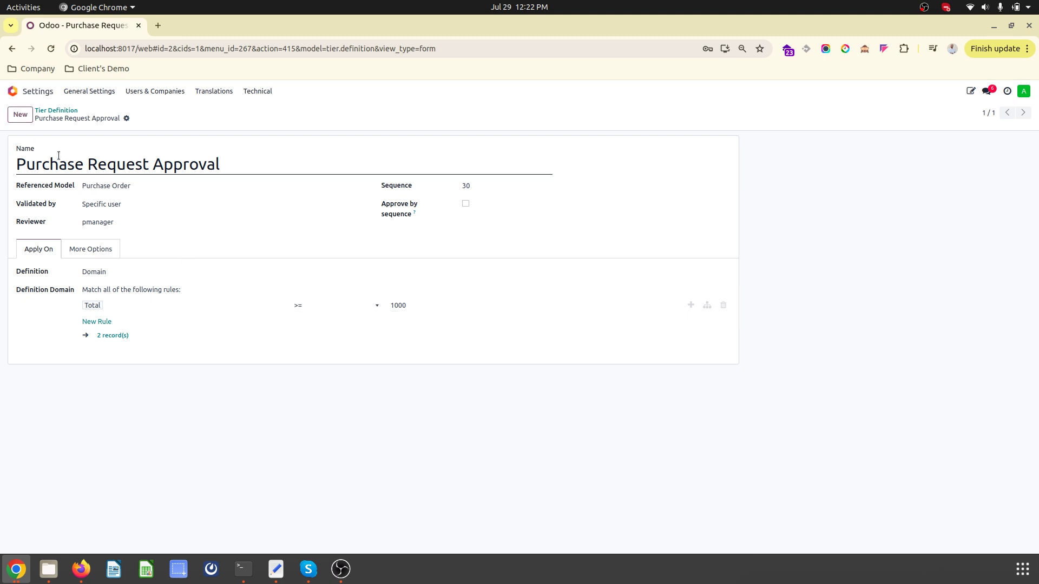
# - Duplicate the tier, change its reviewer to puser and its Total threshold to 700, and save
pyautogui.click(127, 118)
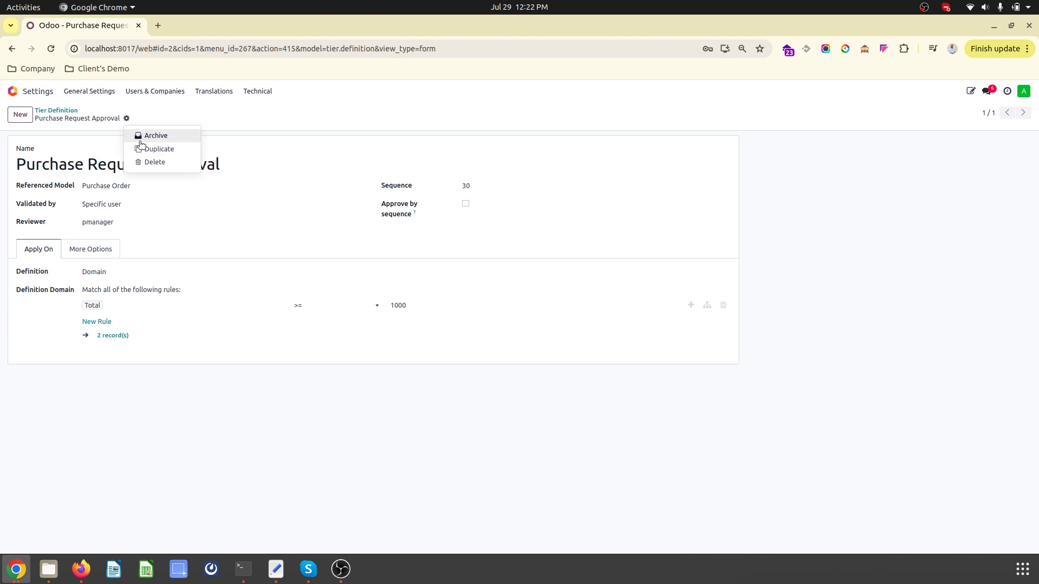
pyautogui.click(142, 146)
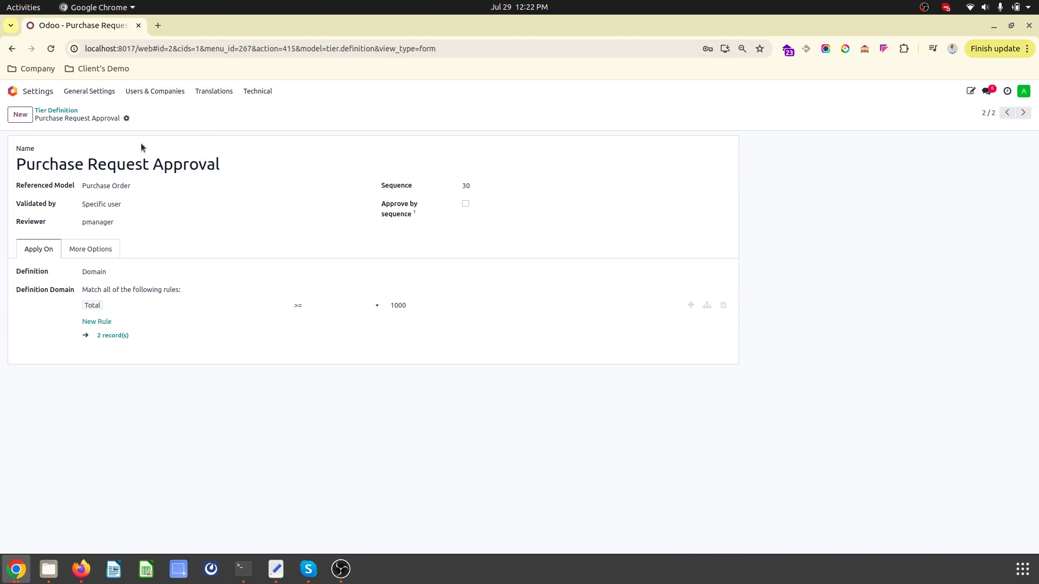
pyautogui.click(162, 222)
pyautogui.click(128, 264)
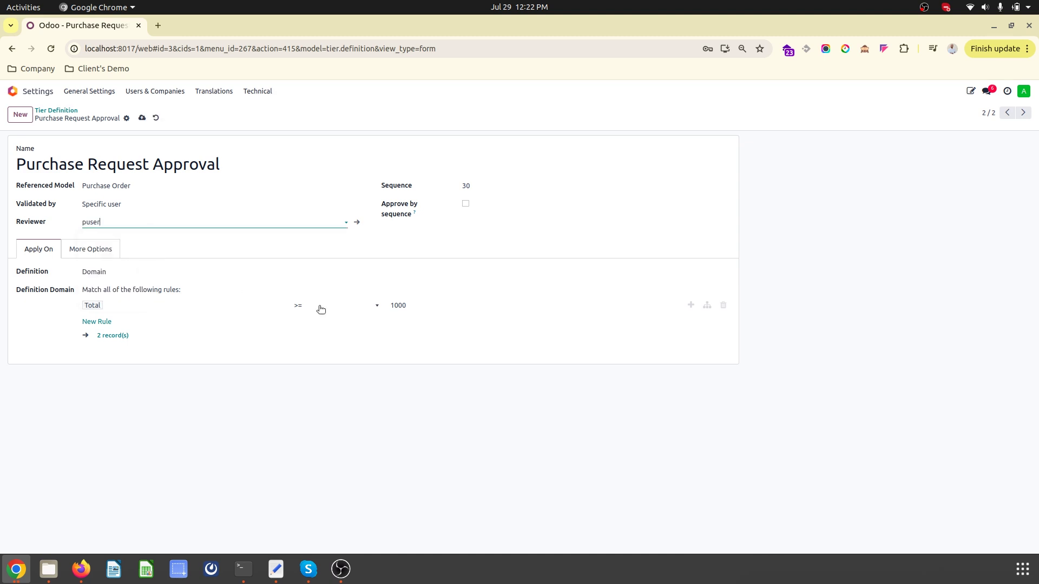
pyautogui.click(420, 304)
pyautogui.doubleClick(424, 303)
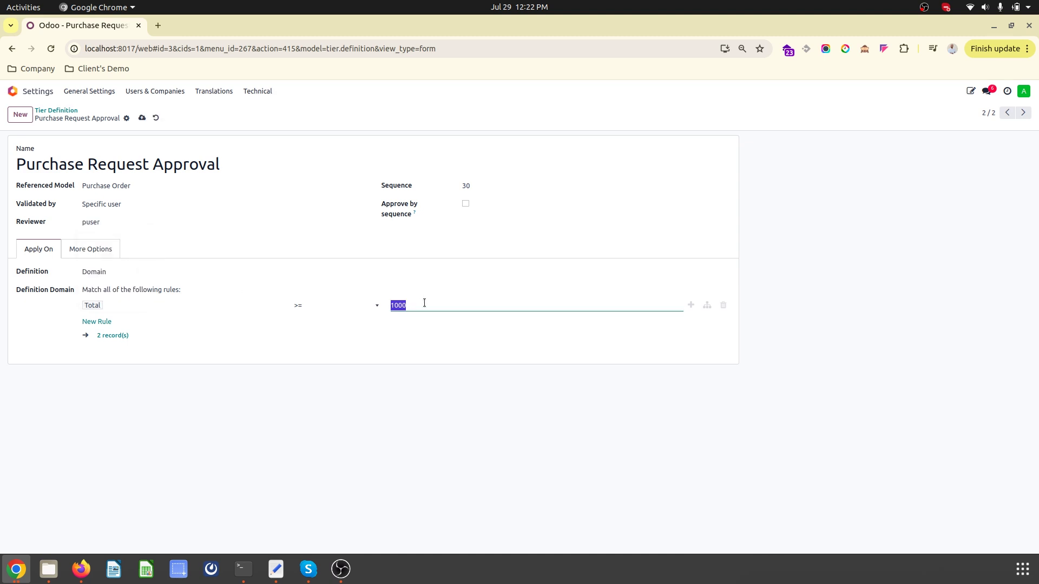
pyautogui.write('70')
pyautogui.click(141, 118)
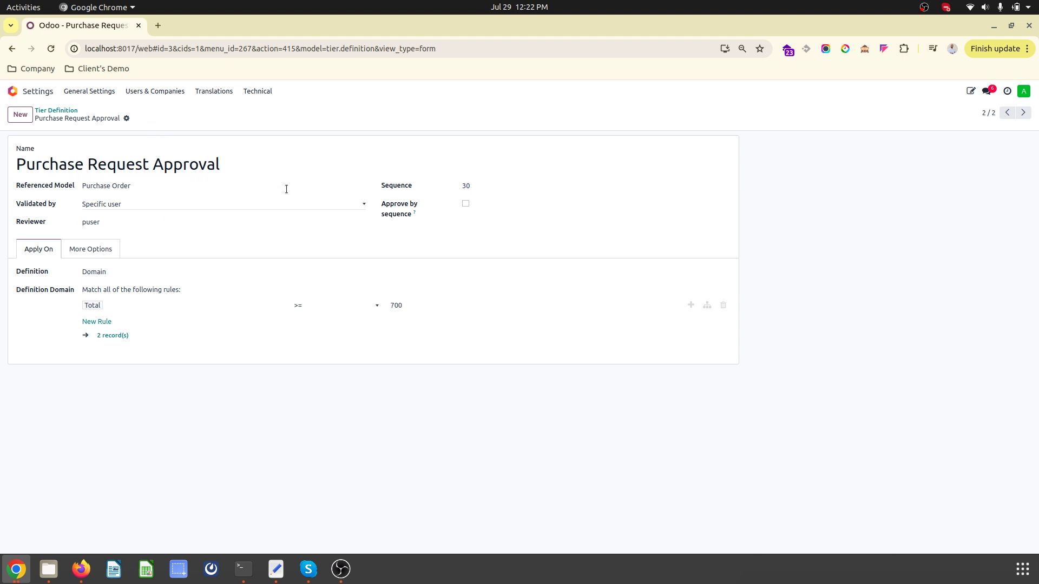
# - Check the duplicated tier definition against the original from the Tier Definition list
pyautogui.click(68, 110)
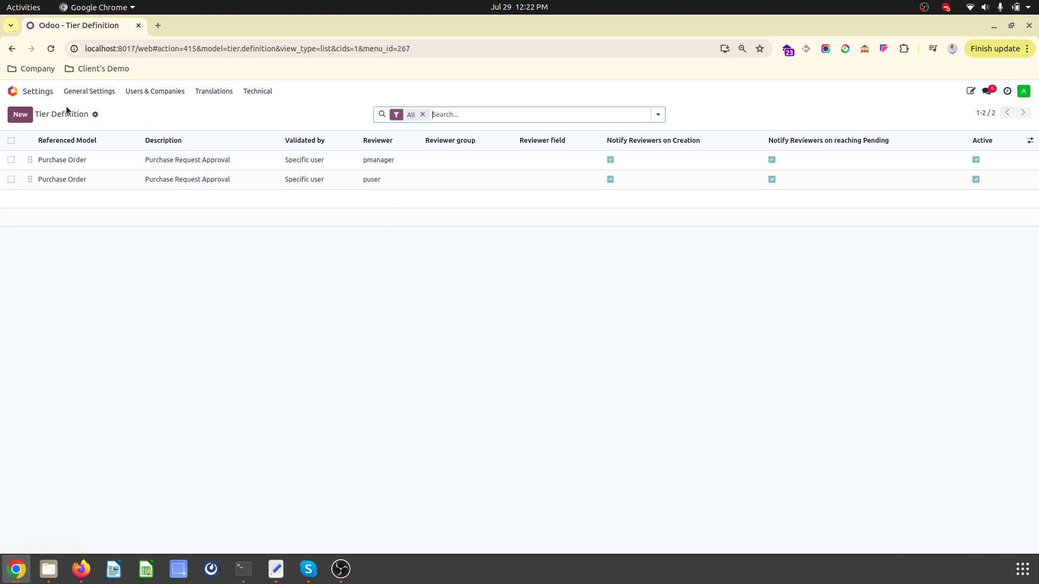
pyautogui.click(252, 181)
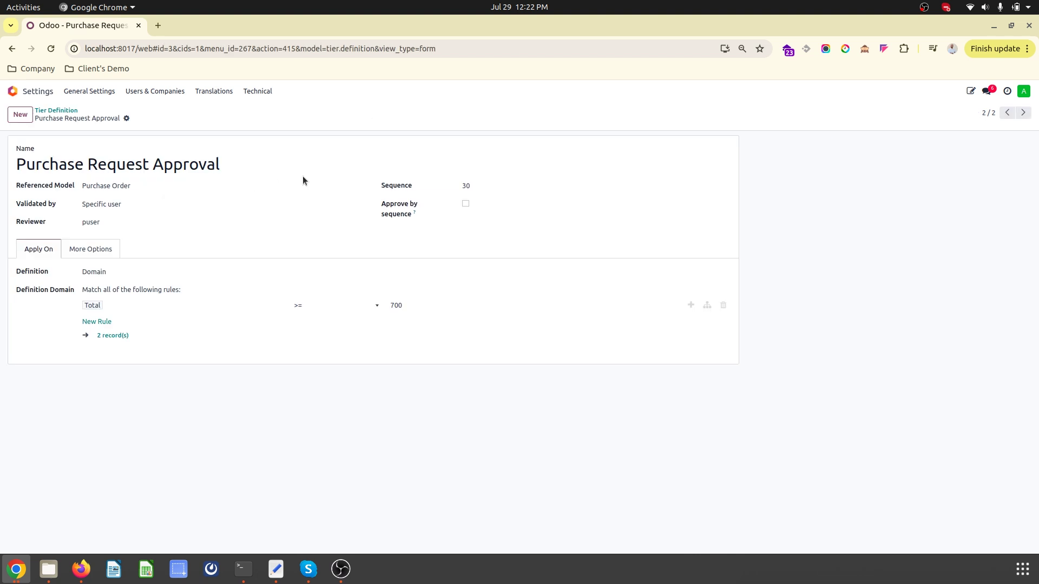
pyautogui.click(53, 110)
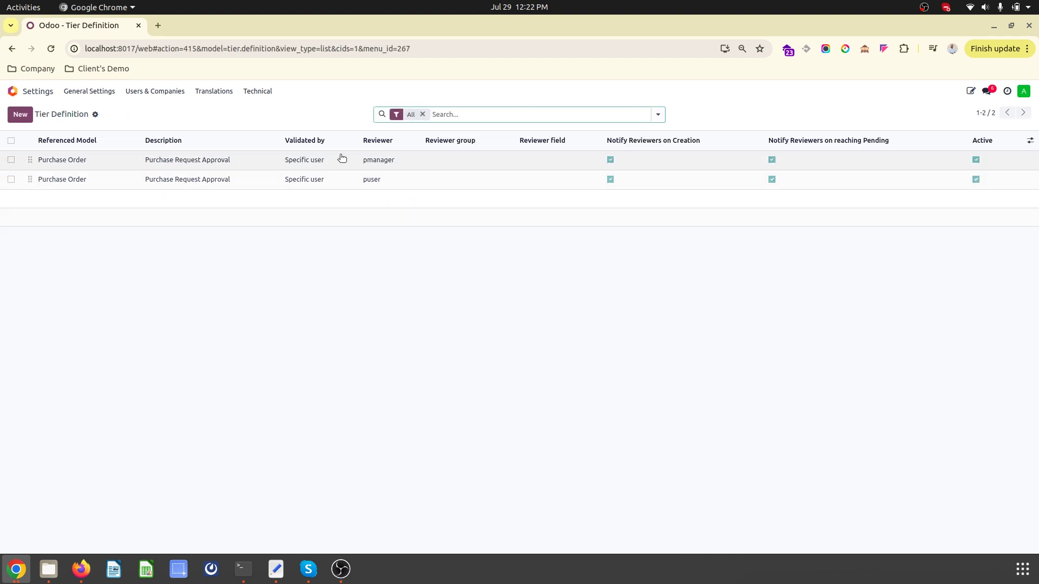
pyautogui.click(354, 181)
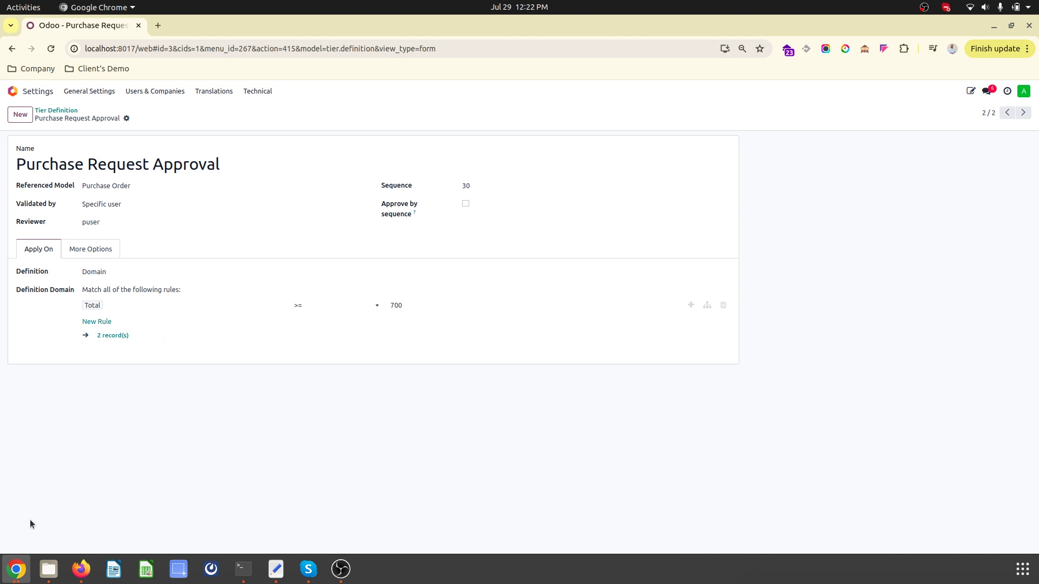
# - Start a new request for quotation in Purchase with vendor My Company
pyautogui.click(12, 579)
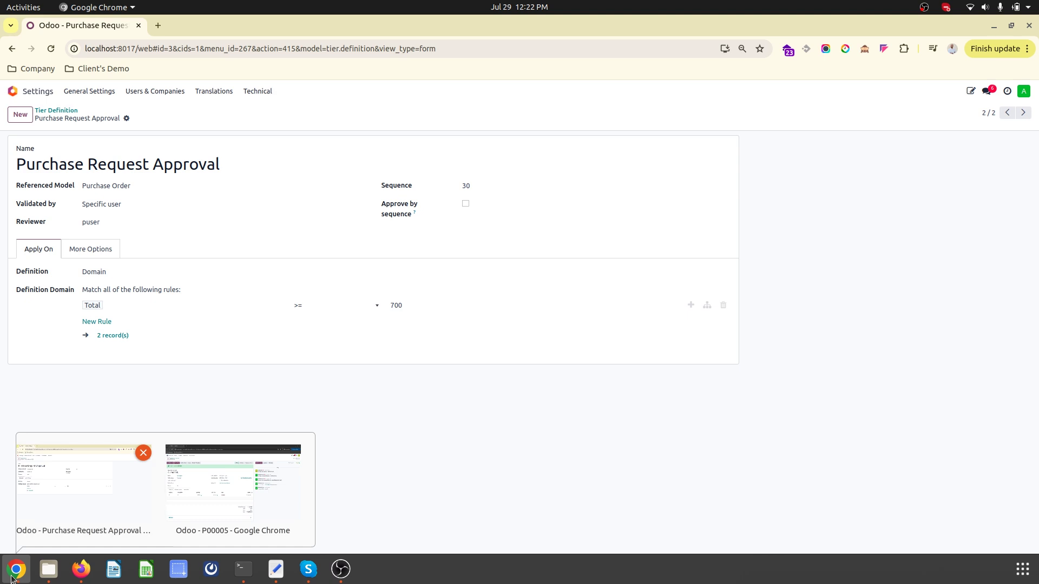
pyautogui.click(15, 99)
pyautogui.click(533, 190)
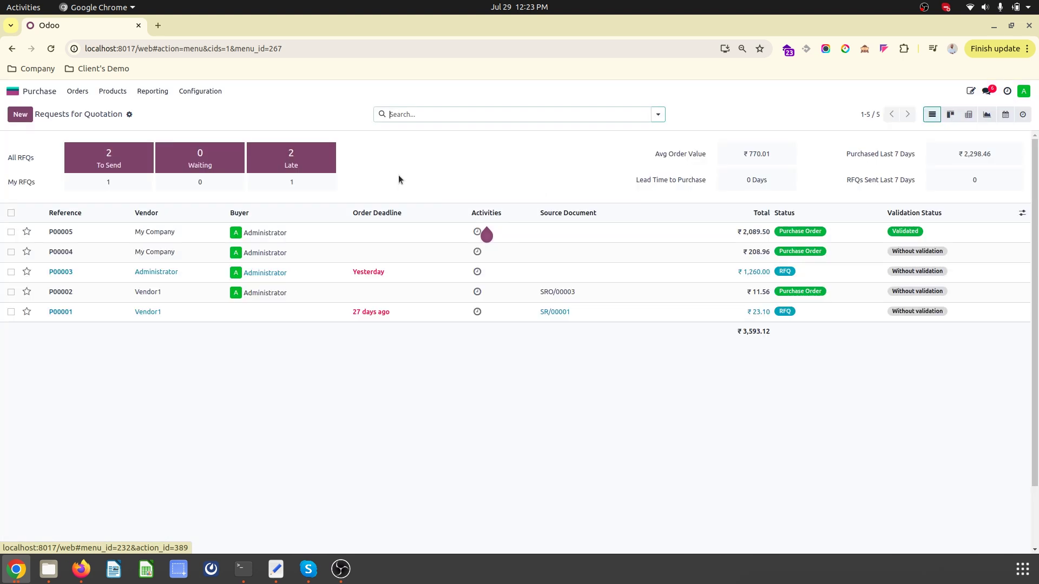
pyautogui.click(22, 116)
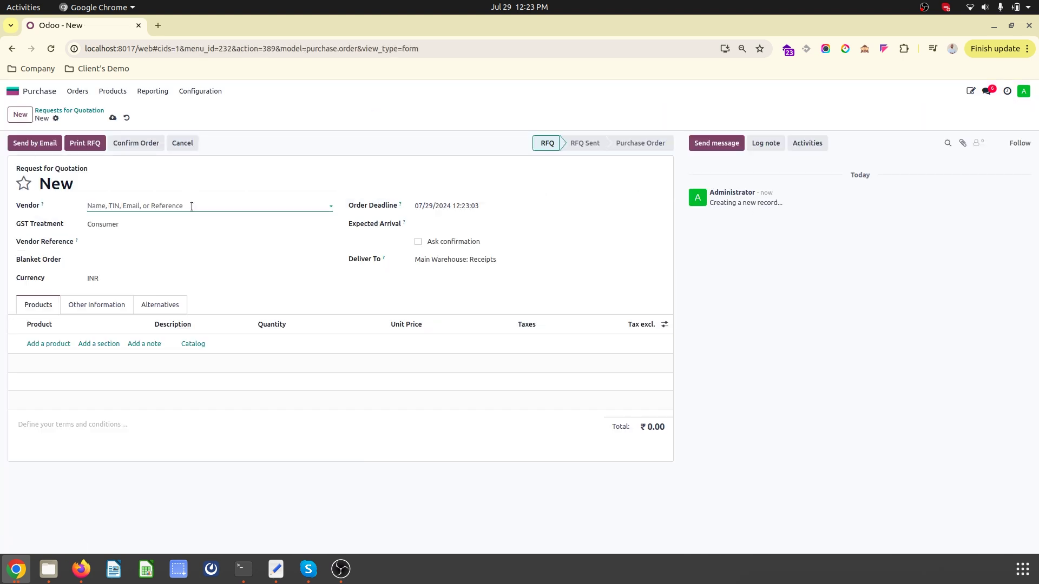
pyautogui.click(191, 206)
pyautogui.click(130, 239)
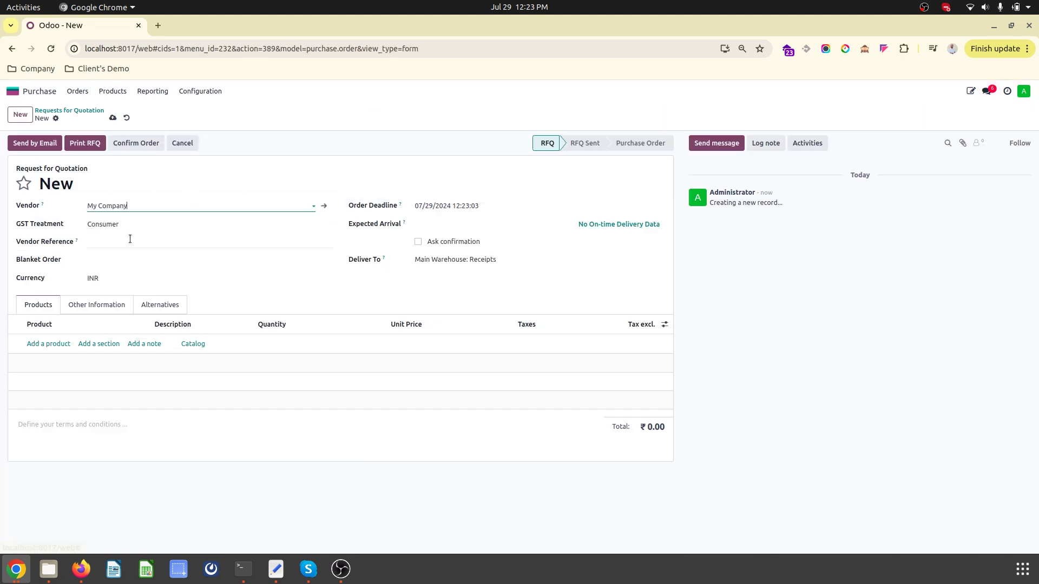
# - Add 100 units of P1 at 1,000.00 and save the RFQ as P00006
pyautogui.click(47, 344)
pyautogui.click(49, 358)
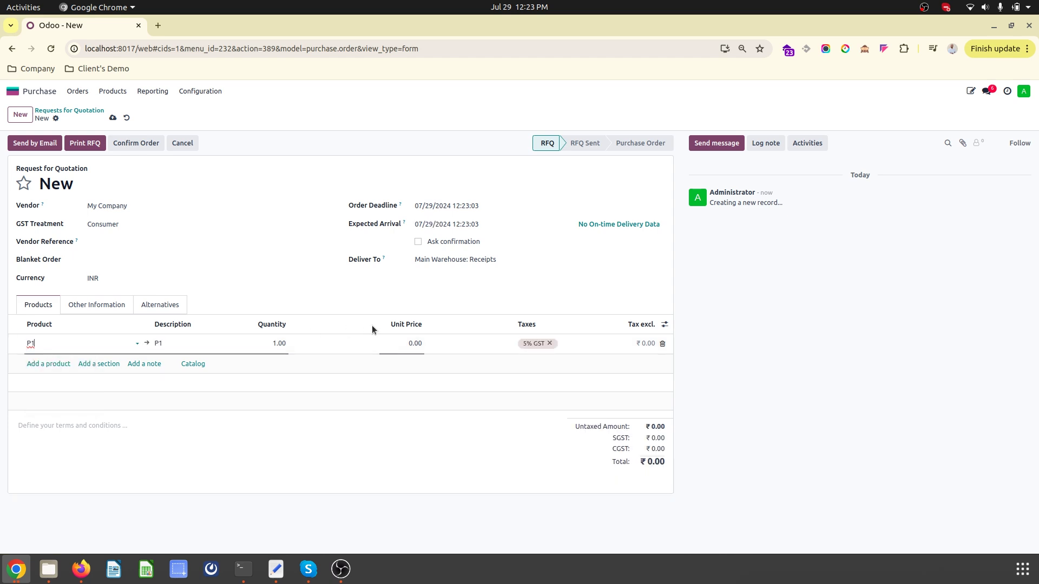
pyautogui.click(266, 349)
pyautogui.write('100')
pyautogui.press('Tab')
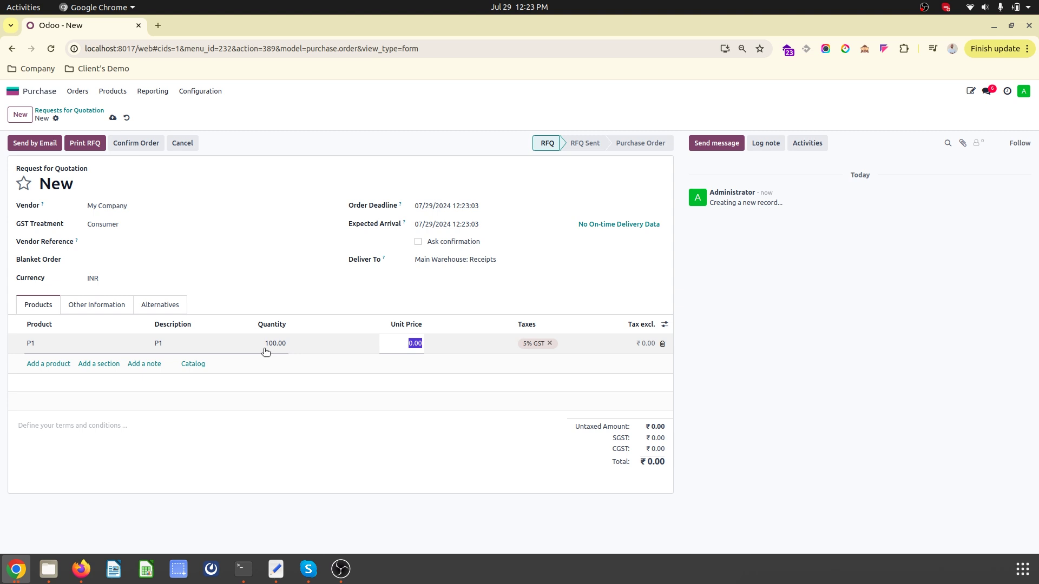
pyautogui.write('1000')
pyautogui.press('Tab')
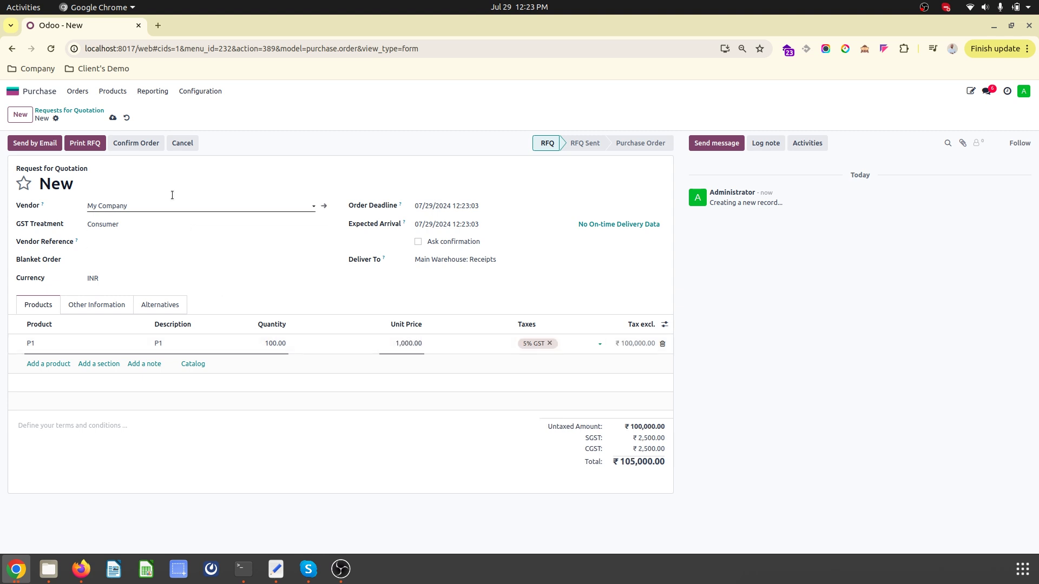
pyautogui.click(113, 118)
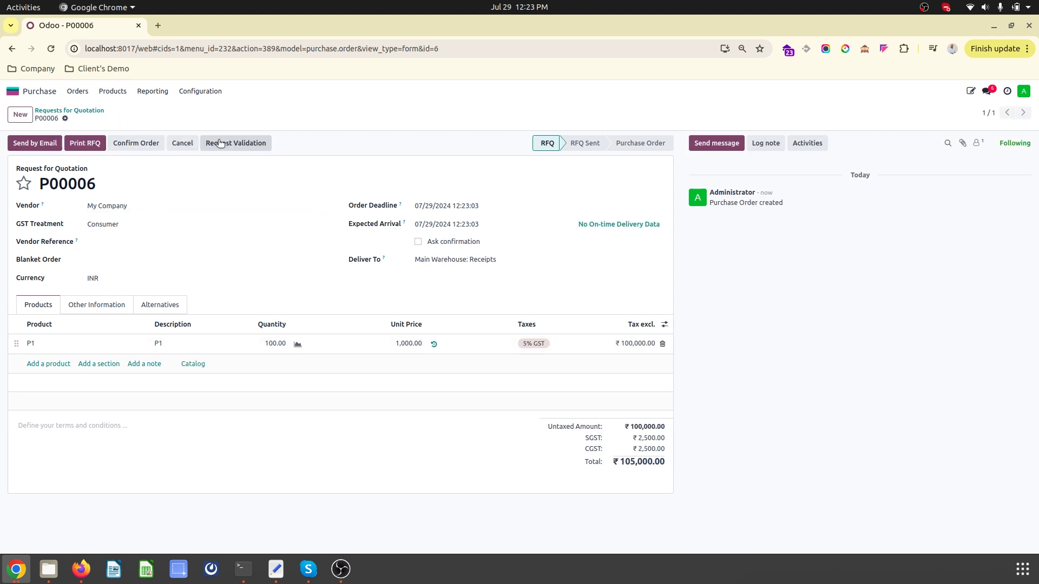
# - Request validation of P00006, then validate it as the purchase manager with the comment 'ok'
pyautogui.click(238, 143)
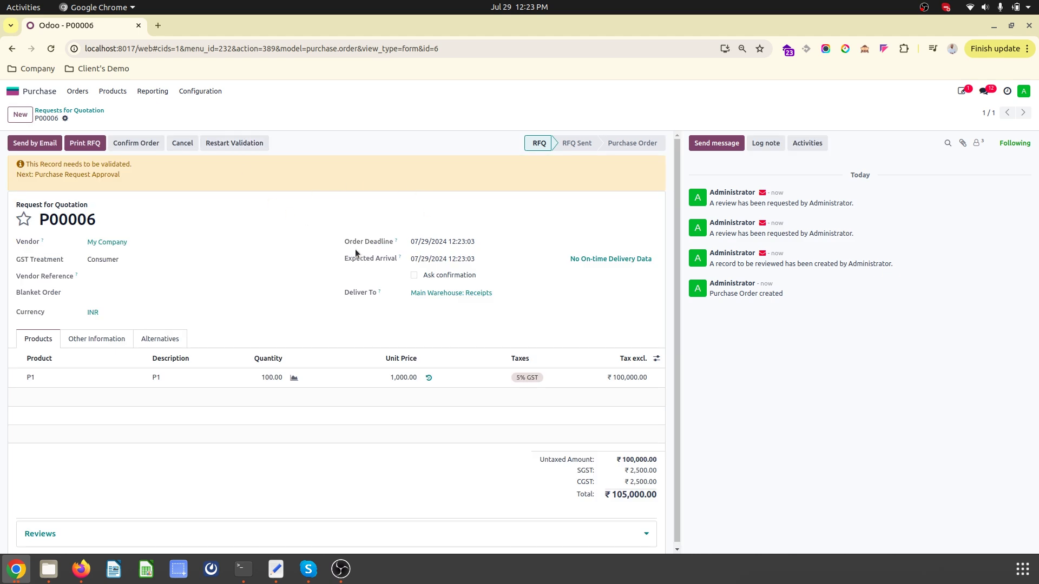
pyautogui.click(16, 568)
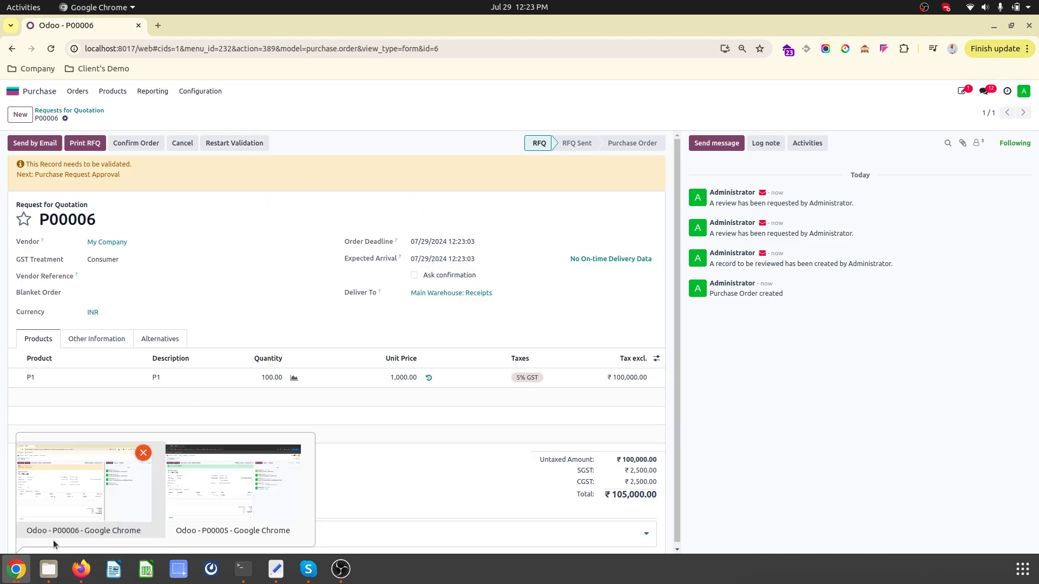
pyautogui.click(200, 479)
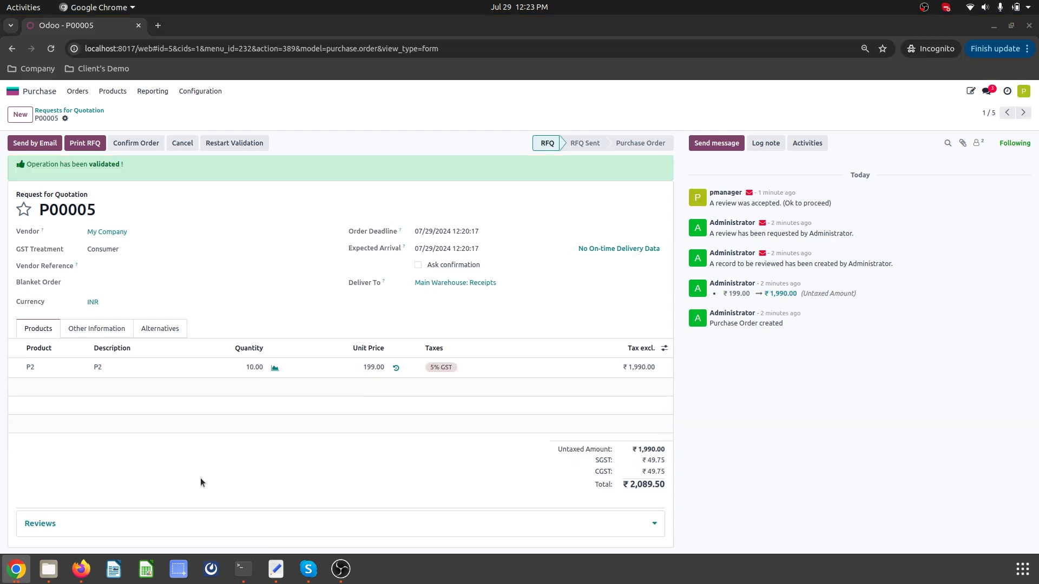
pyautogui.click(81, 111)
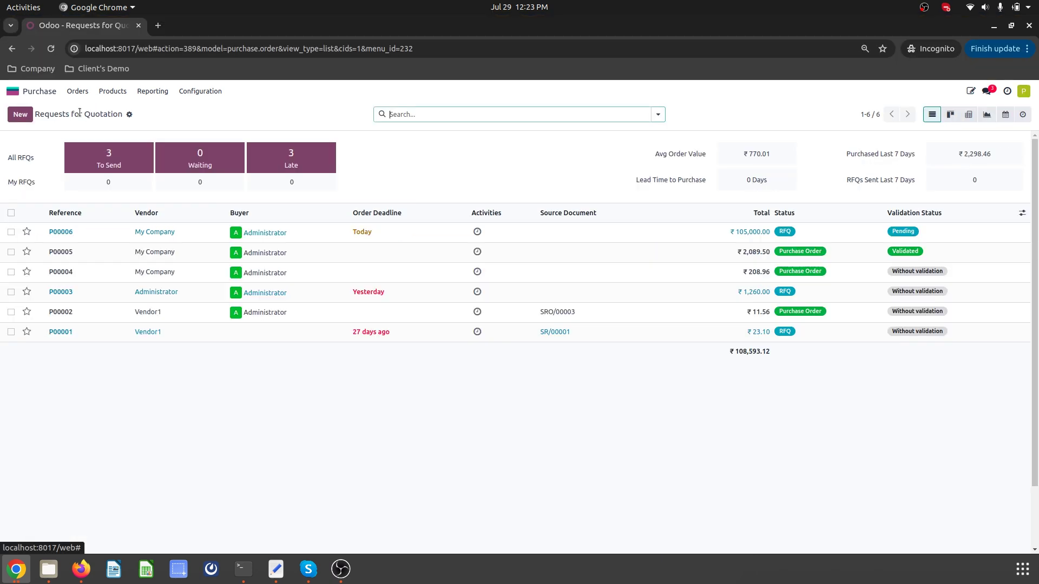
pyautogui.click(822, 230)
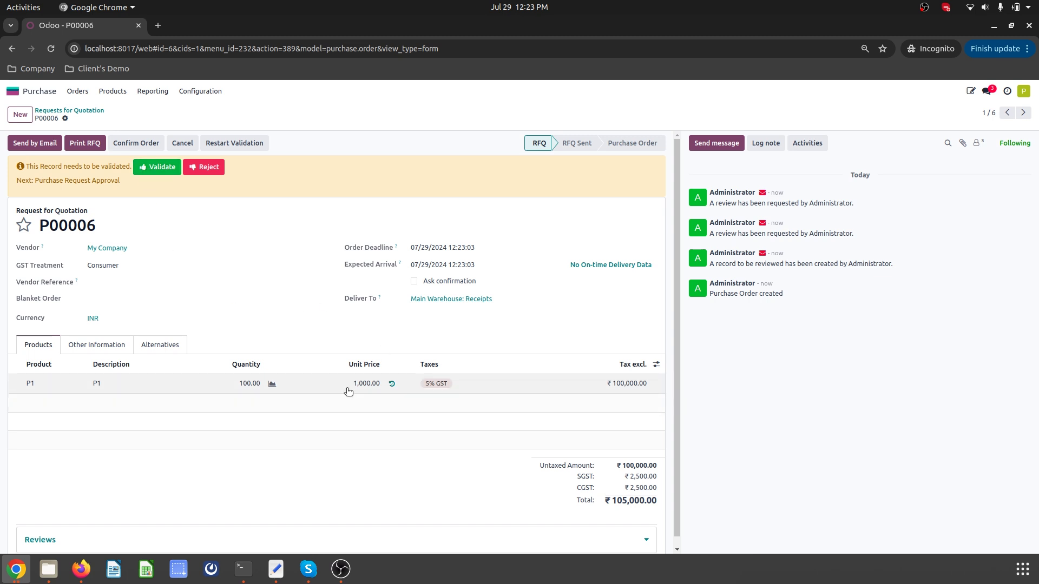
pyautogui.click(156, 170)
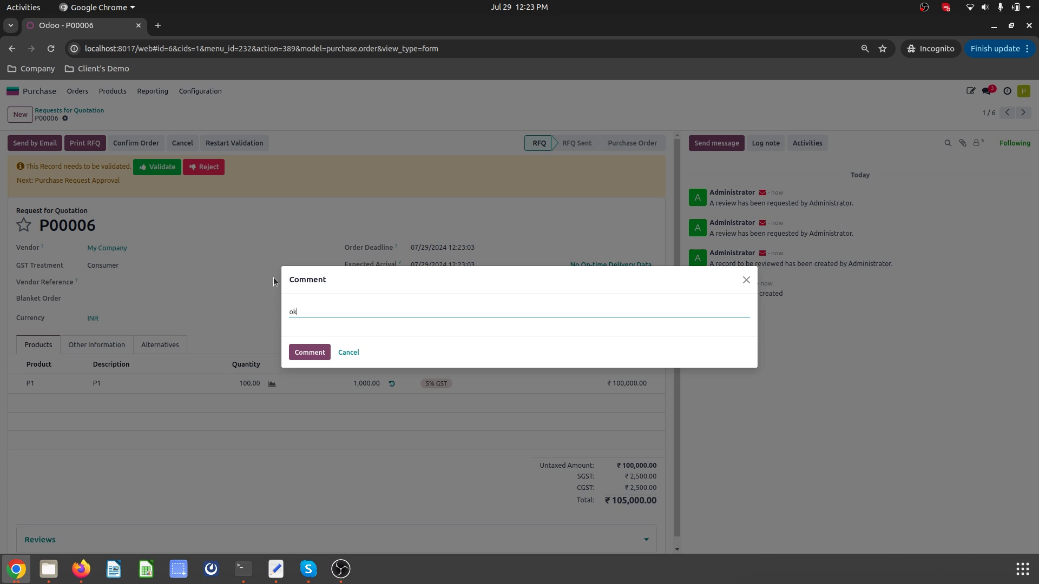
pyautogui.click(306, 352)
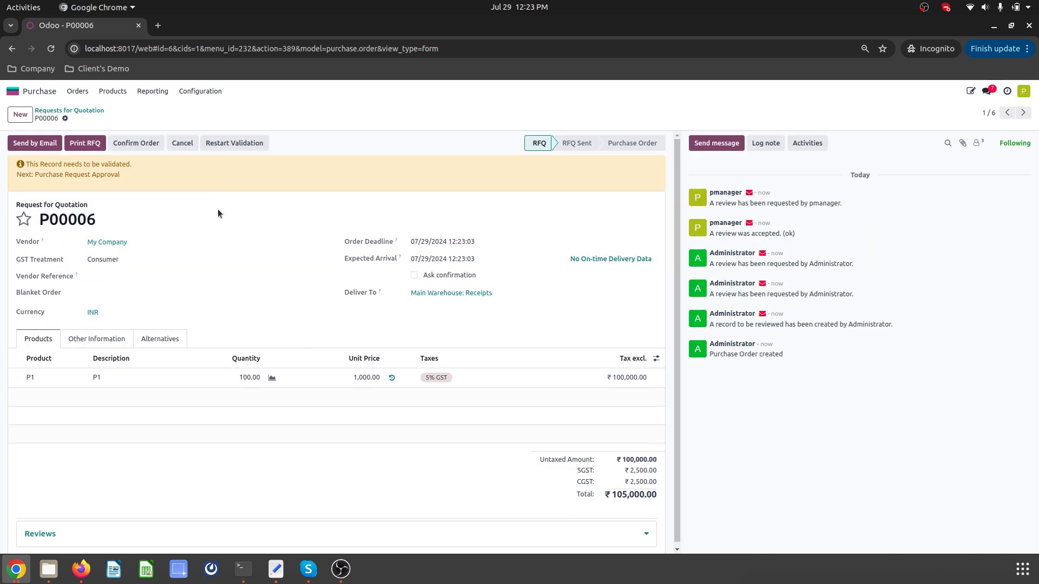
# - In the Administrator's window, reopen P00006 to refresh its review history
pyautogui.click(18, 575)
pyautogui.click(66, 502)
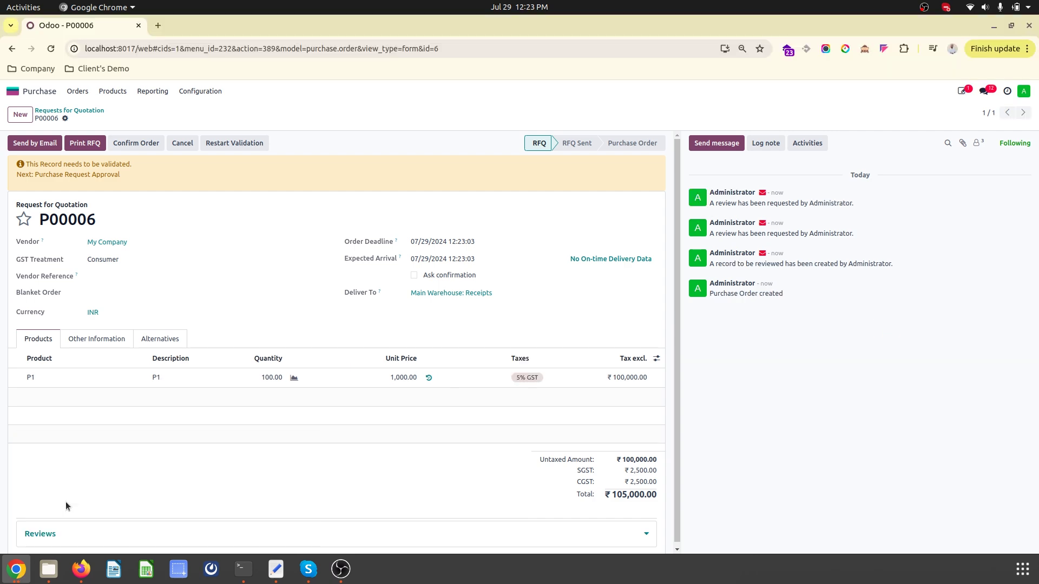
pyautogui.click(76, 110)
pyautogui.click(720, 230)
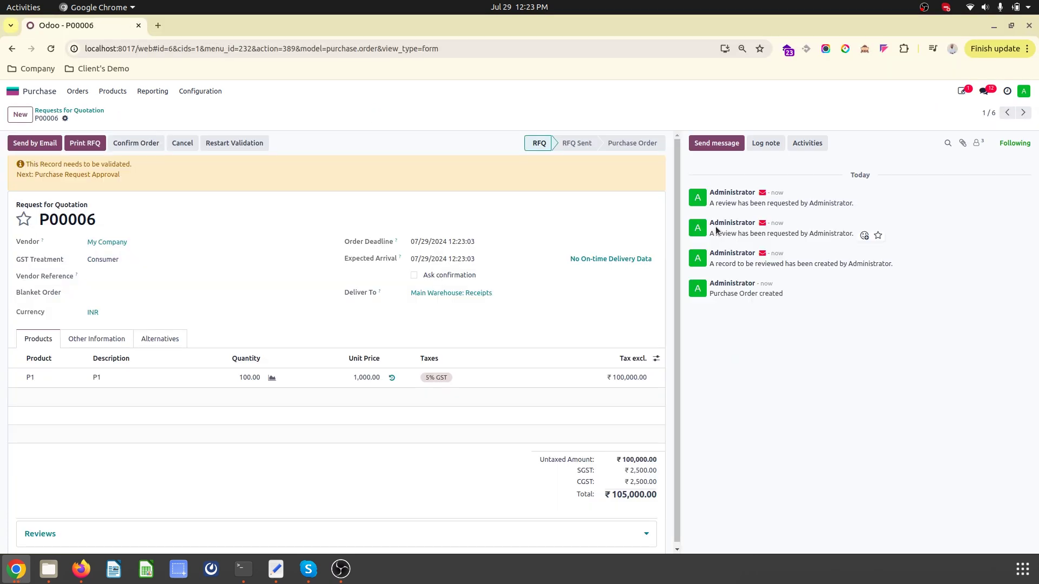
# - In the other window, log out, sign in as the purchase user, and open Purchase
pyautogui.click(16, 580)
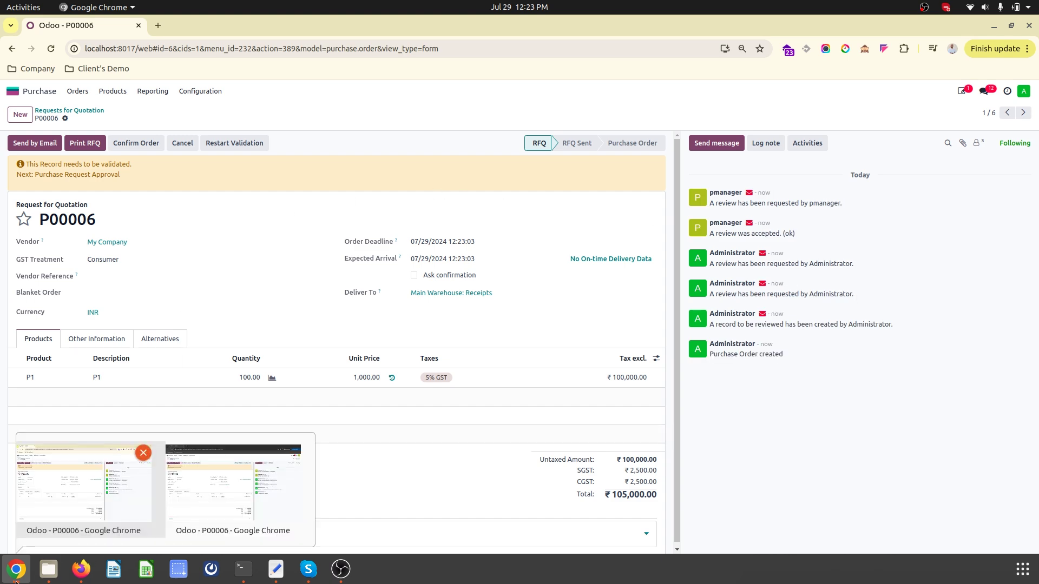
pyautogui.click(169, 479)
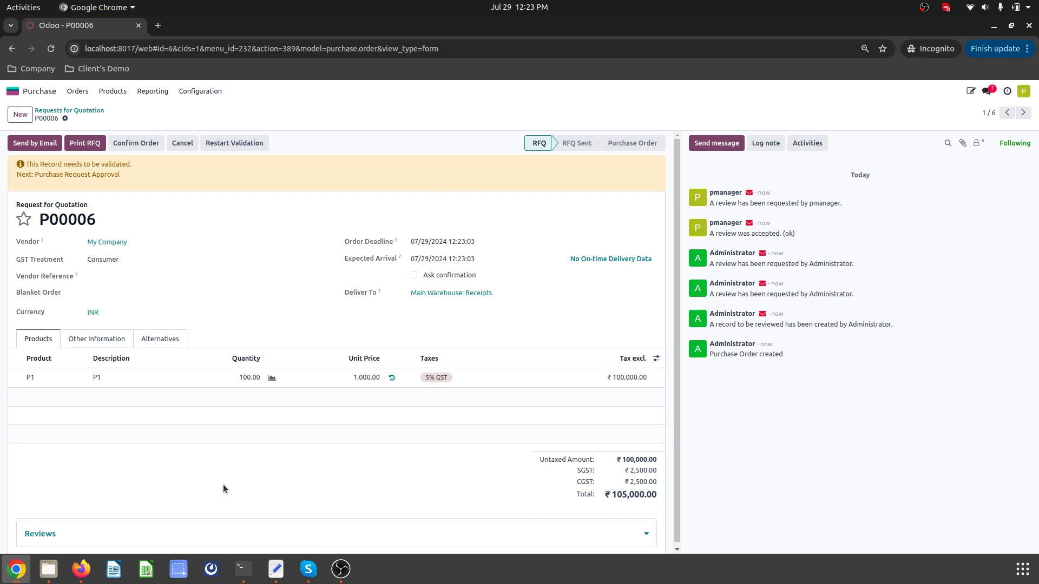
pyautogui.click(1025, 91)
pyautogui.click(969, 196)
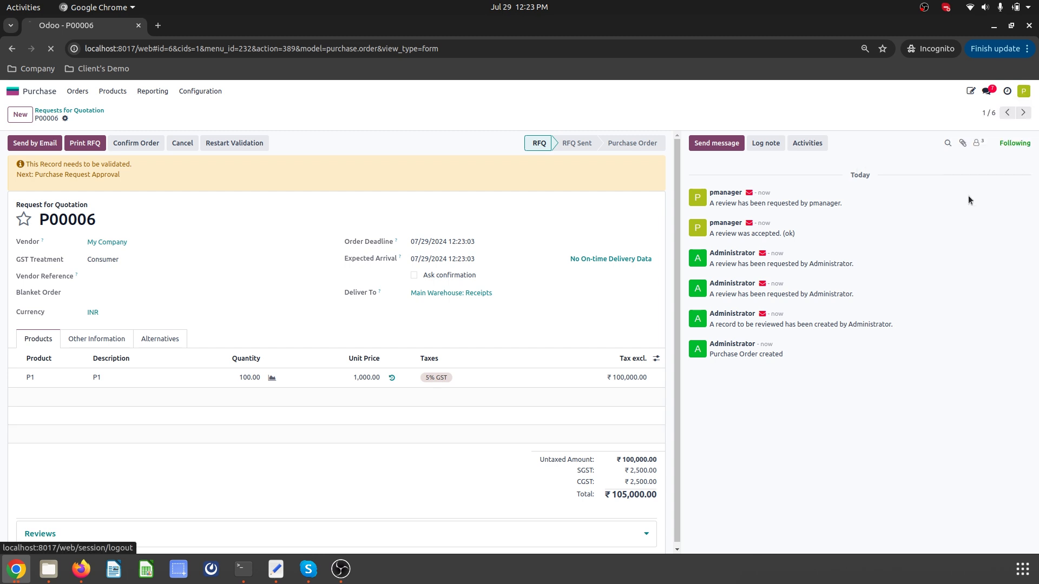
pyautogui.write('puse')
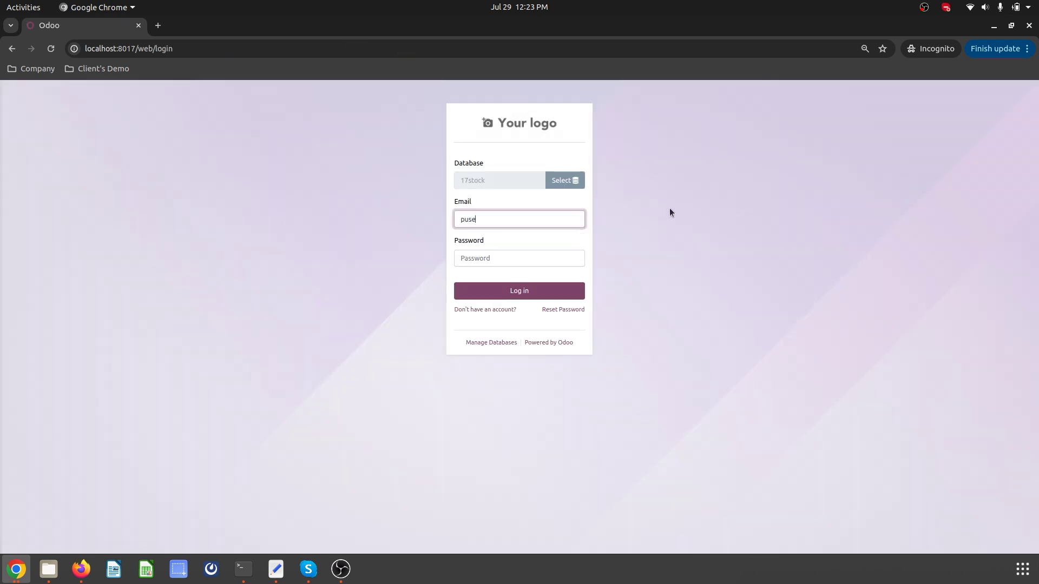
pyautogui.write('r@user.com')
pyautogui.press('Tab')
pyautogui.write('1')
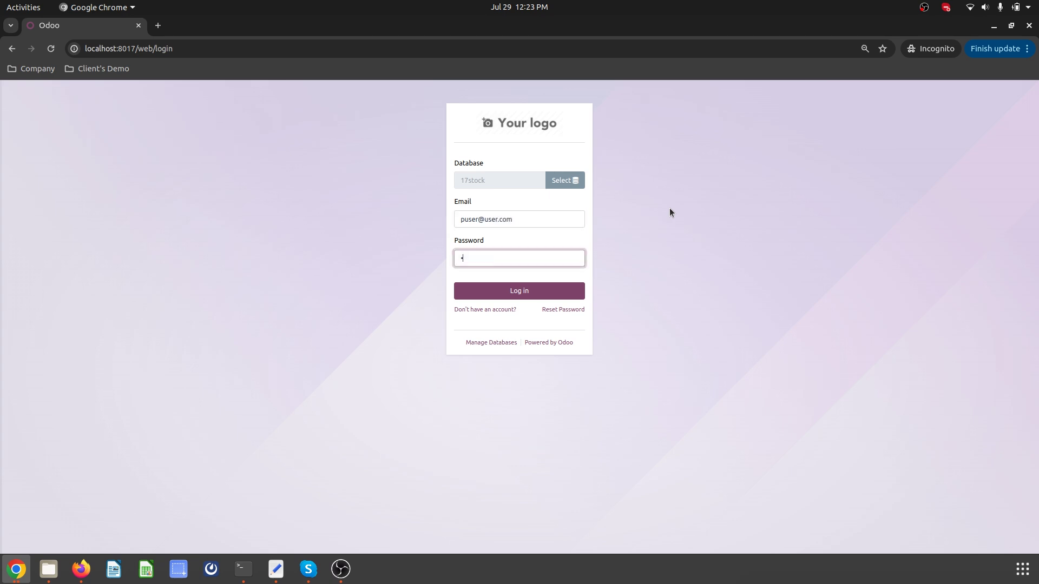
pyautogui.press('Return')
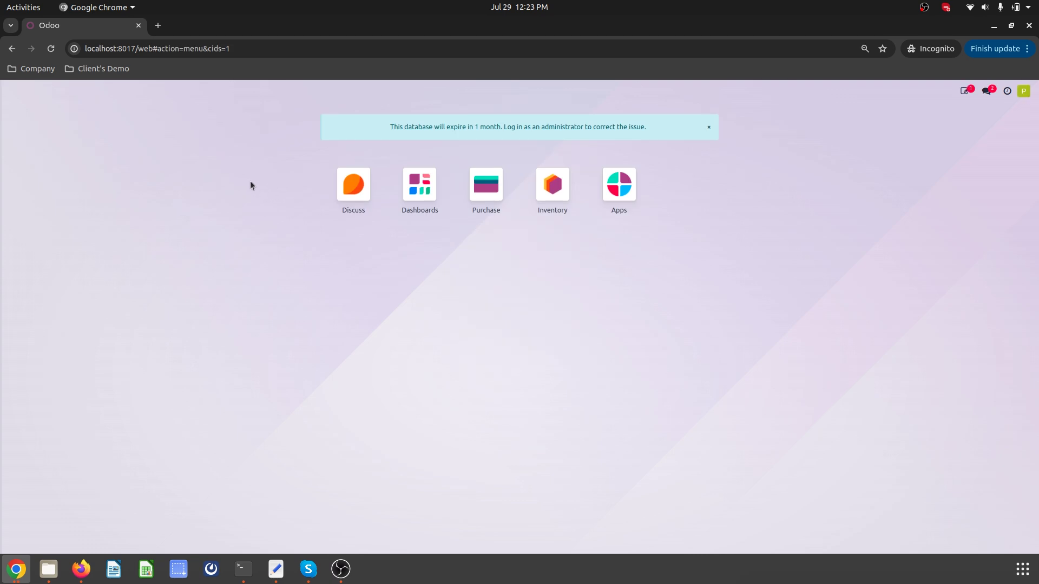
pyautogui.click(497, 199)
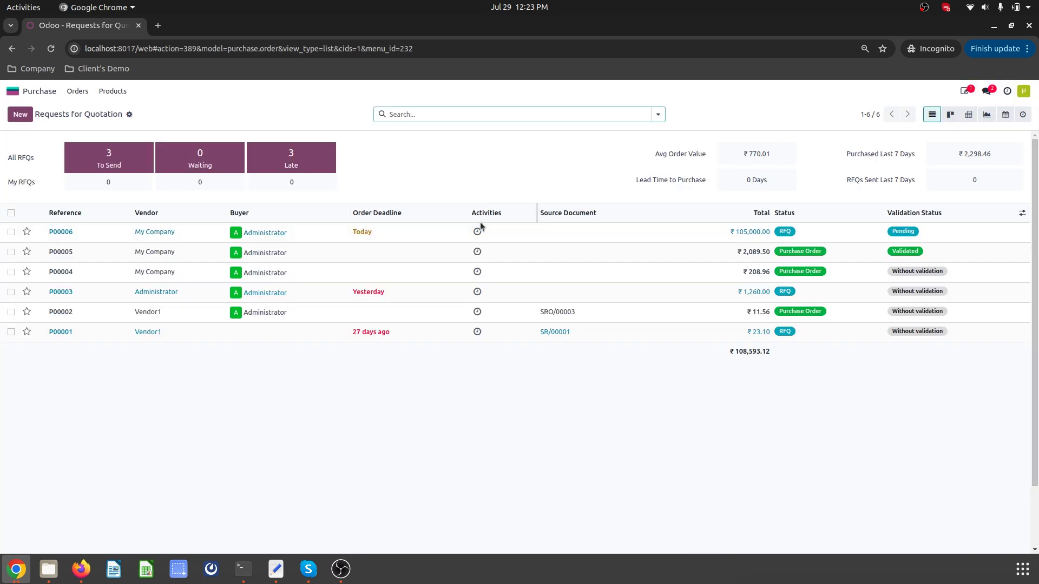
# - Validate P00006 as the purchase user with the comment 'two validation'
pyautogui.click(584, 230)
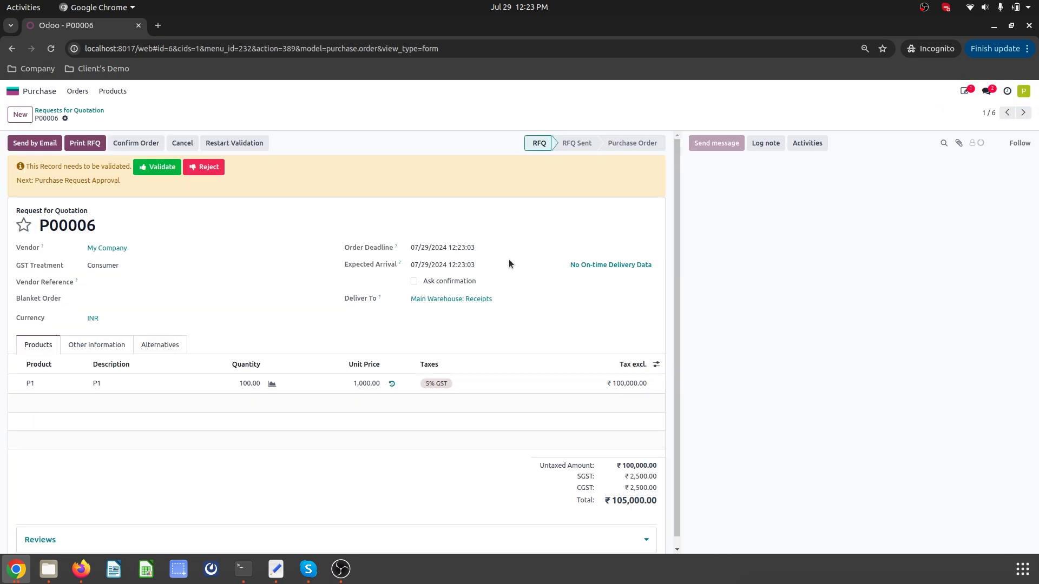
pyautogui.click(159, 168)
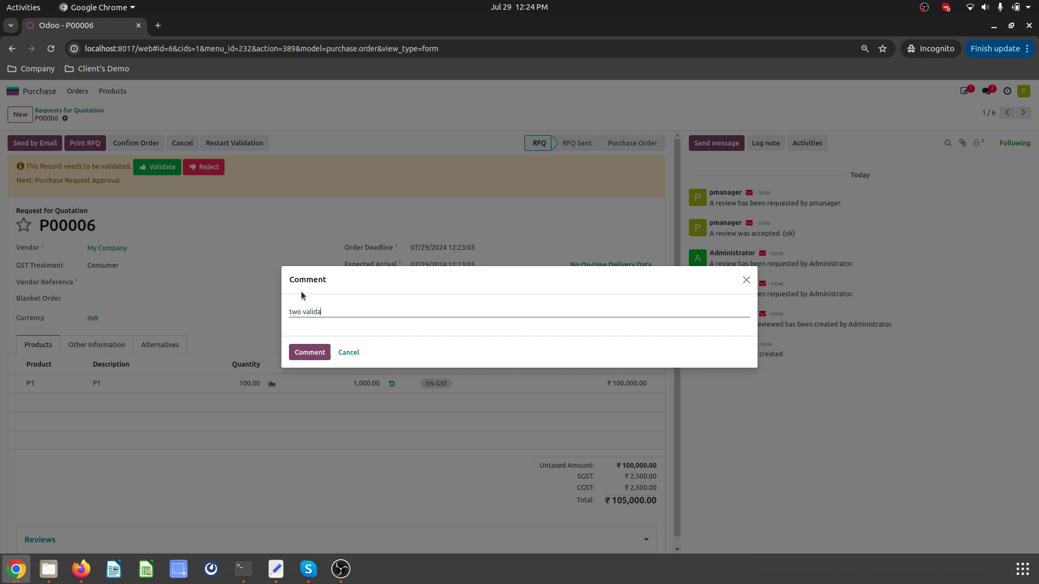
pyautogui.click(301, 352)
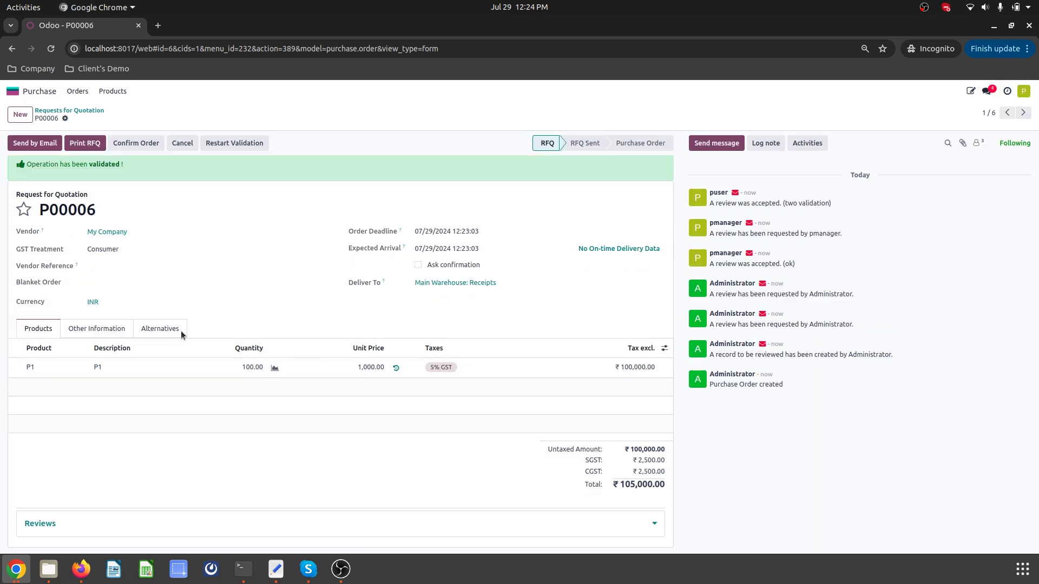
# - Back in the Administrator's window, reopen P00006 to confirm it is fully validated
pyautogui.click(25, 576)
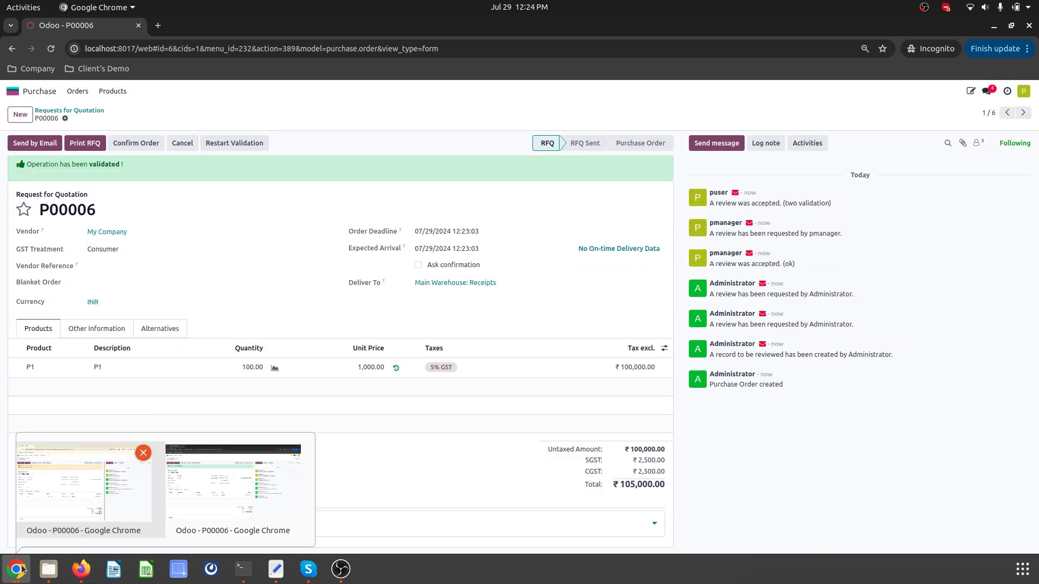
pyautogui.click(73, 494)
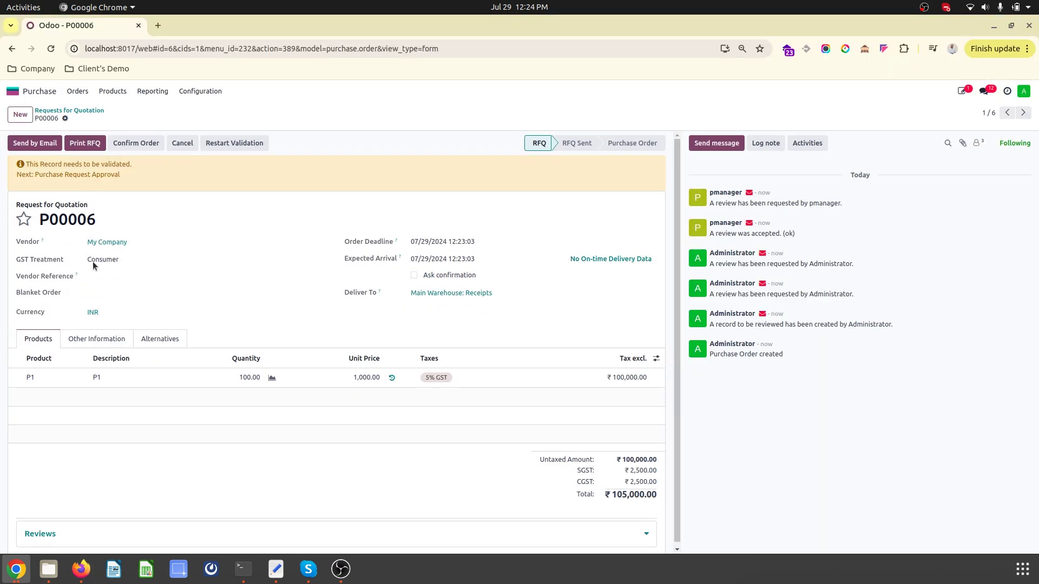
pyautogui.click(81, 111)
pyautogui.click(504, 240)
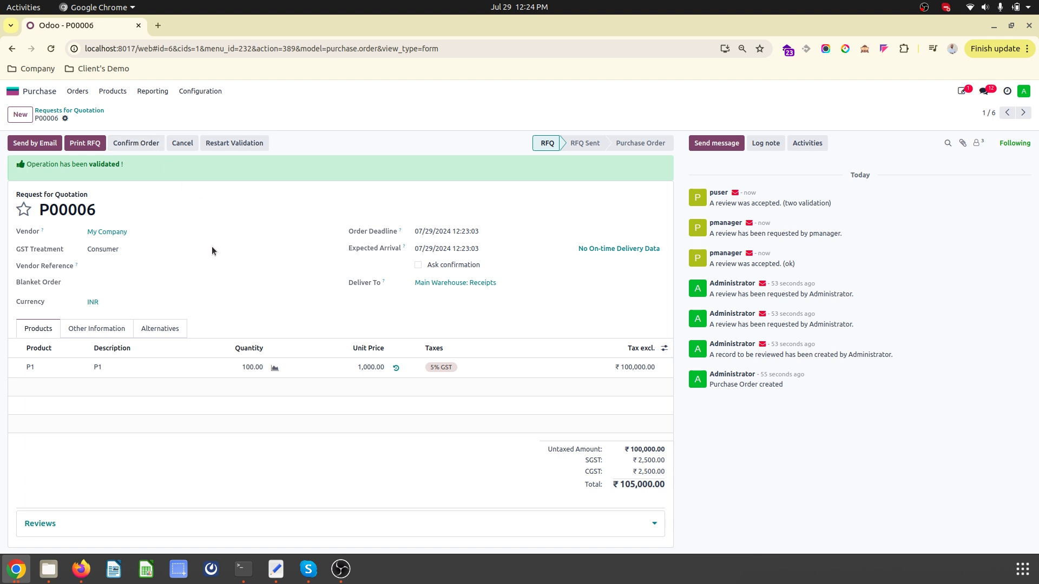
pyautogui.click(22, 92)
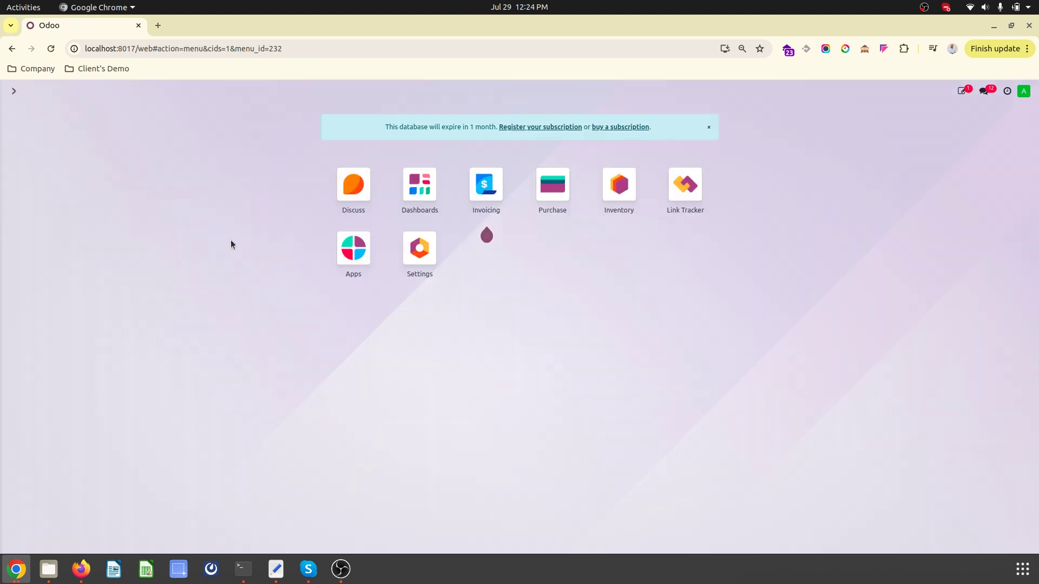
# - Search 'tier' to reach the Tier Definition list and open Purchase Request Approval
pyautogui.write('trie')
pyautogui.press('BackSpace')
pyautogui.press('BackSpace')
pyautogui.press('BackSpace')
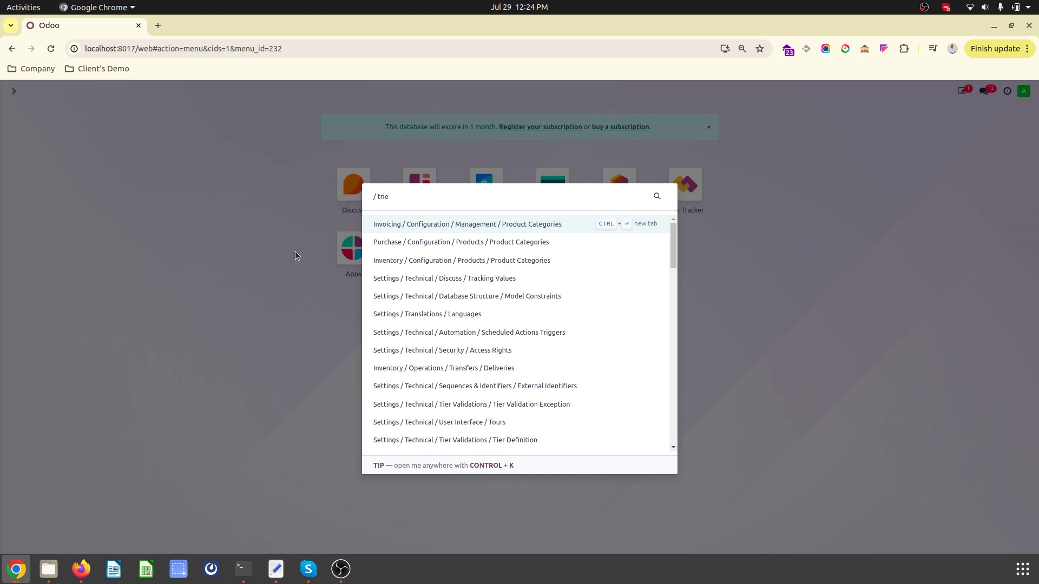
pyautogui.write('ie')
pyautogui.press('Return')
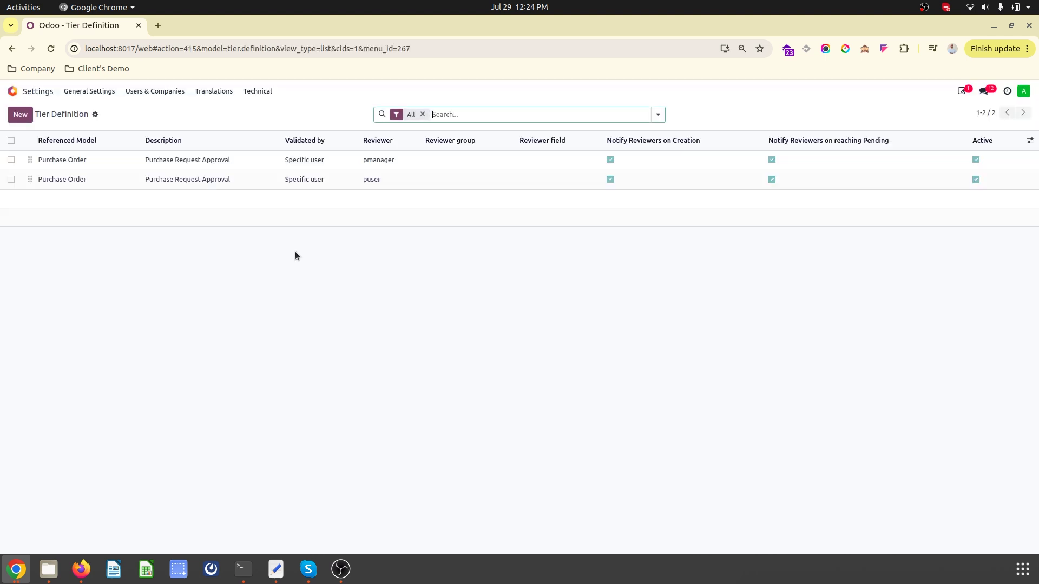
pyautogui.click(343, 166)
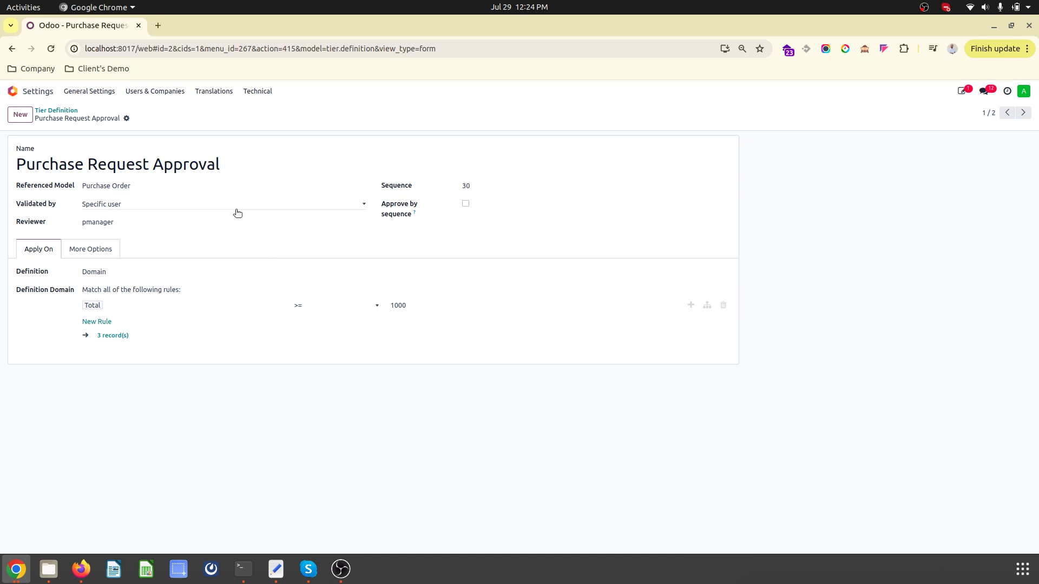
# - Try approval by sequence on the tier, revert it, and return to the list
pyautogui.click(479, 185)
pyautogui.click(466, 204)
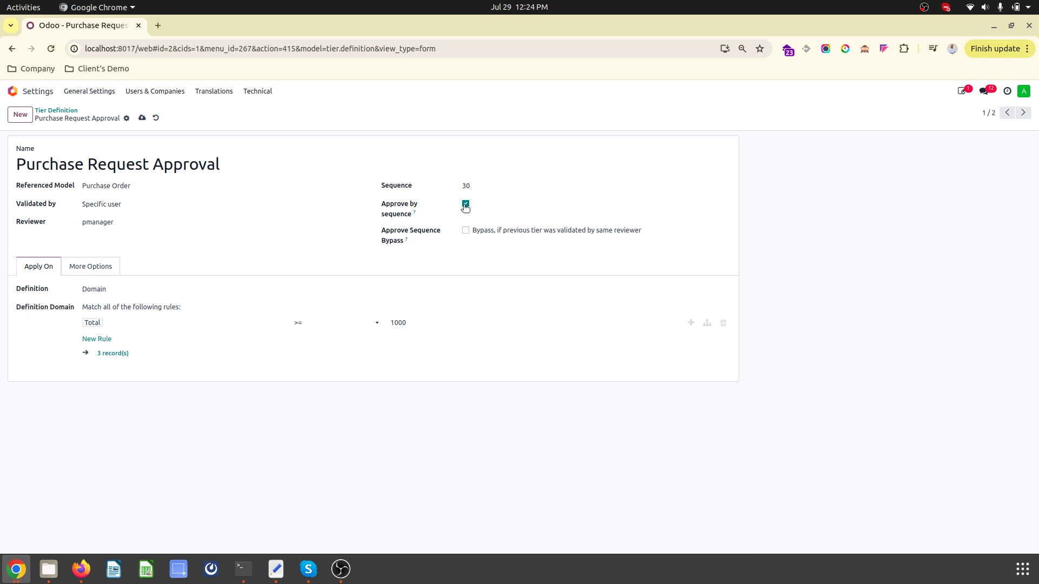
pyautogui.click(465, 204)
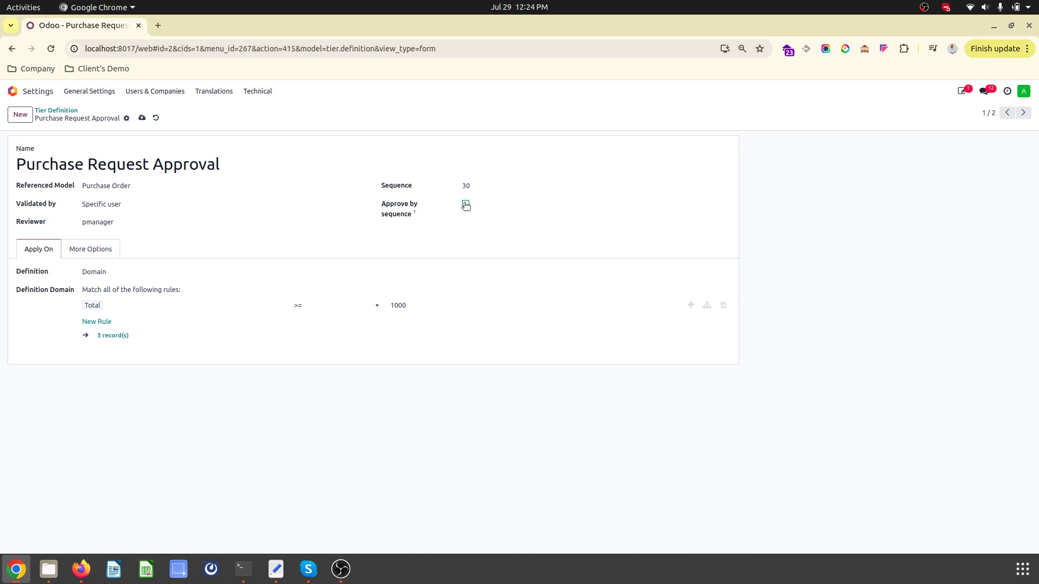
pyautogui.click(68, 111)
# - Create a new tier definition named 'Sales Order Approval'
pyautogui.click(20, 114)
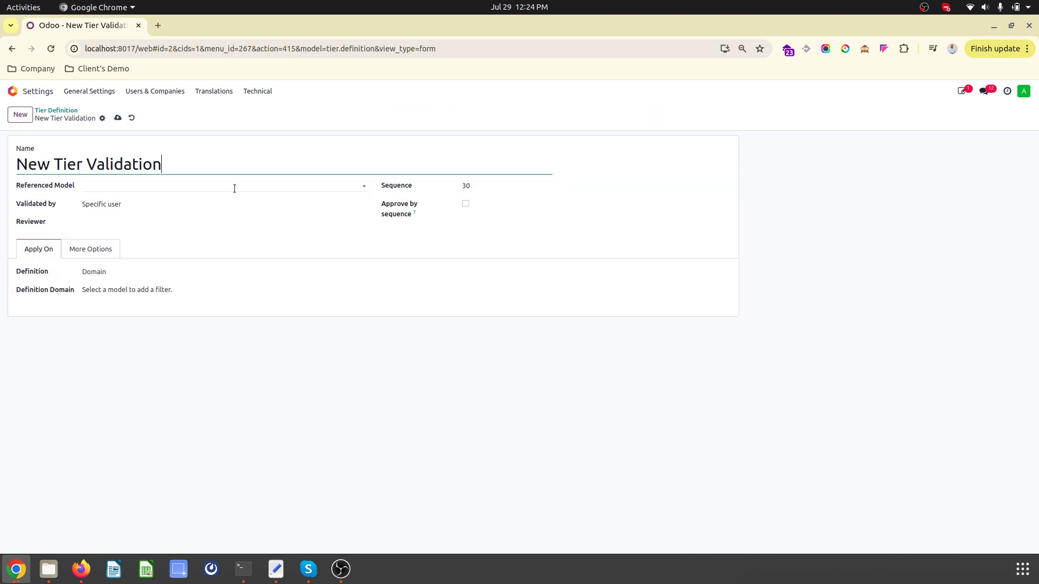
pyautogui.tripleClick(145, 168)
pyautogui.write('Sal')
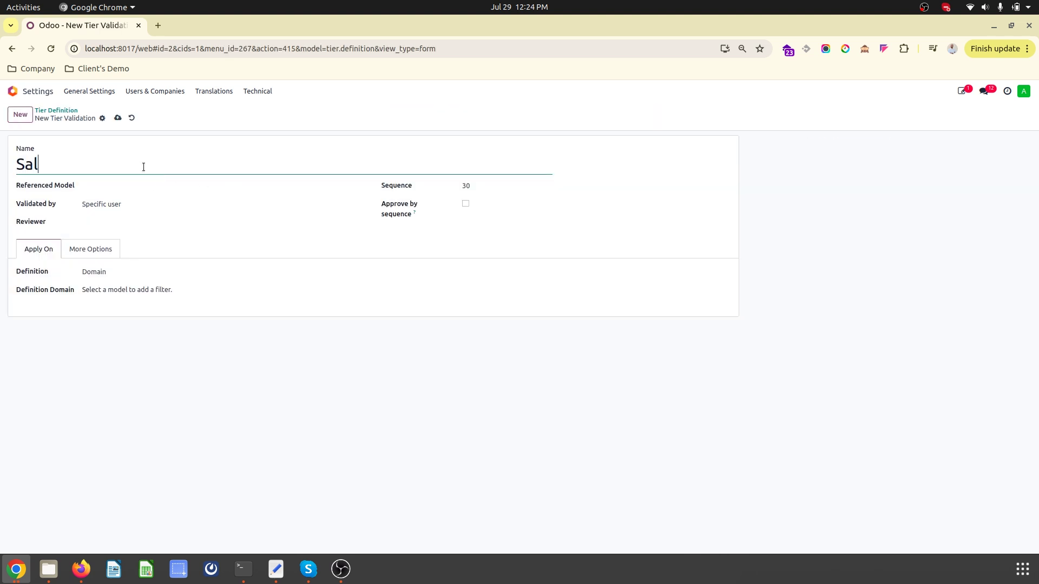
pyautogui.write('es Orcer')
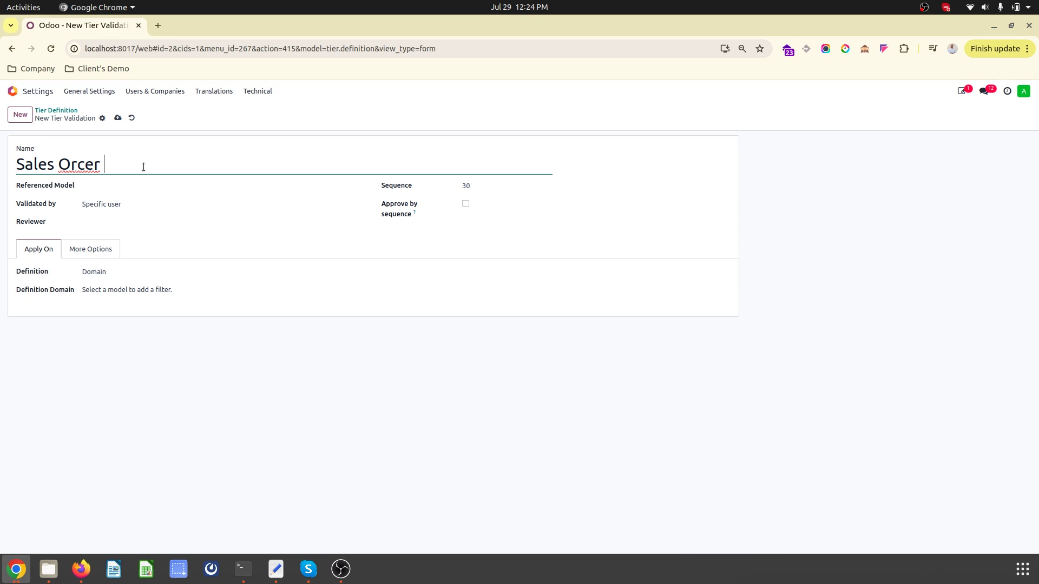
pyautogui.press('BackSpace')
pyautogui.press('BackSpace')
pyautogui.press('BackSpace')
pyautogui.write('der A')
pyautogui.write('oval')
# - Apply the tier to Sales Order with suser as reviewer, previewing the matching records
pyautogui.click(149, 183)
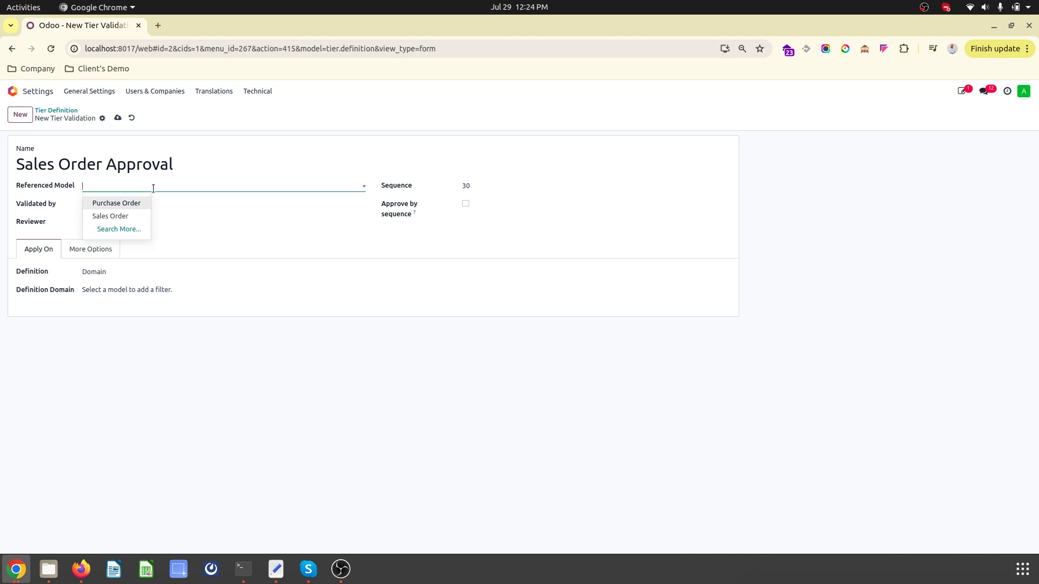
pyautogui.click(137, 221)
pyautogui.click(126, 217)
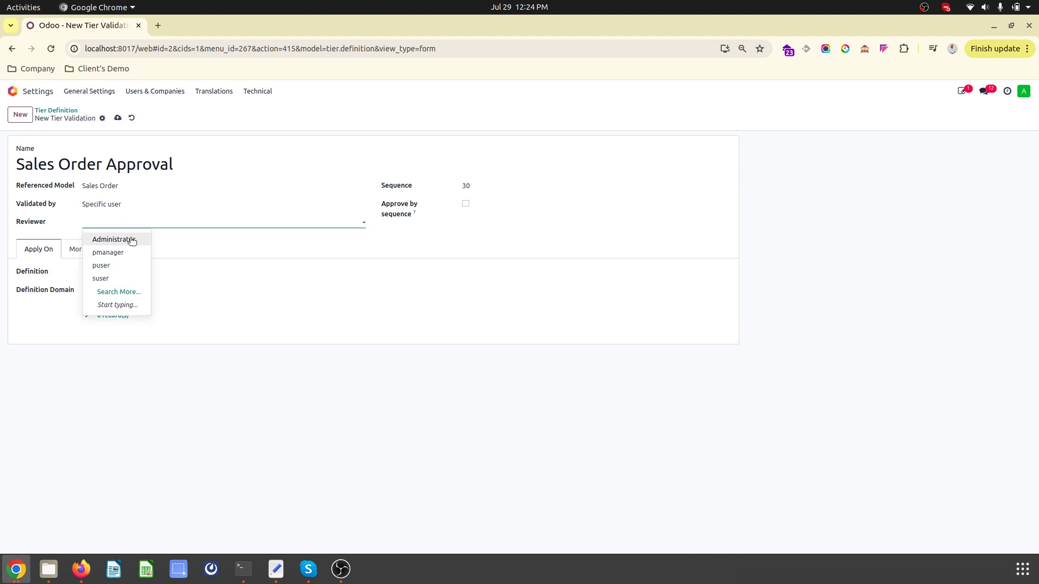
pyautogui.click(126, 278)
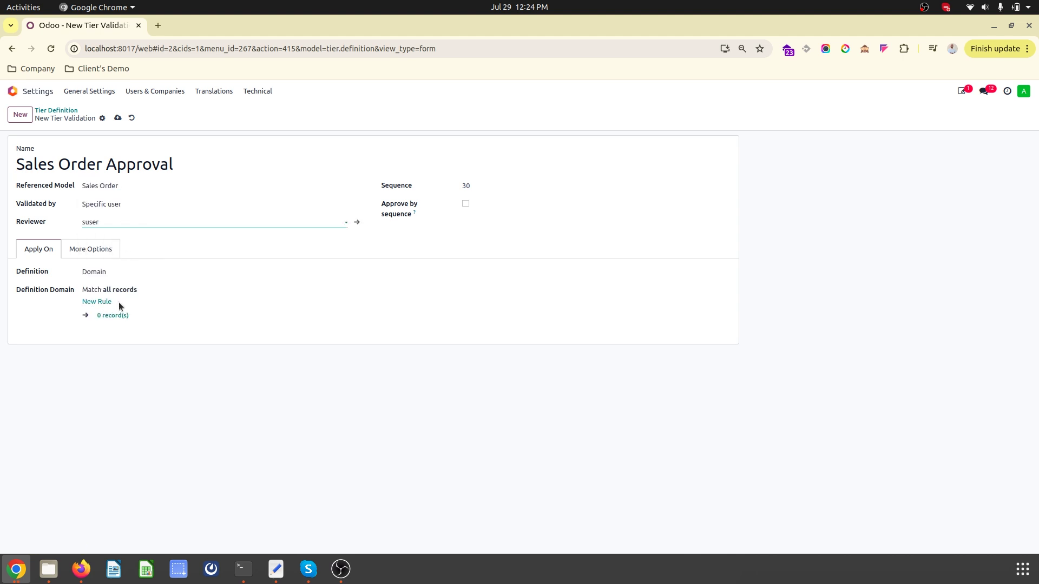
pyautogui.click(114, 315)
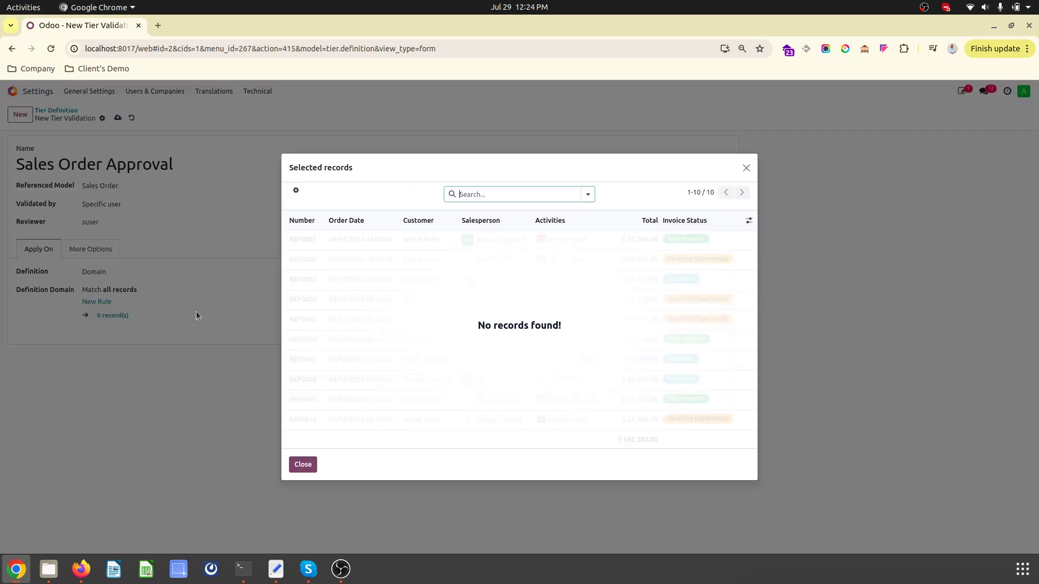
pyautogui.click(302, 464)
# - Add a rule Salesperson is in Administrator and save the tier definition
pyautogui.click(107, 302)
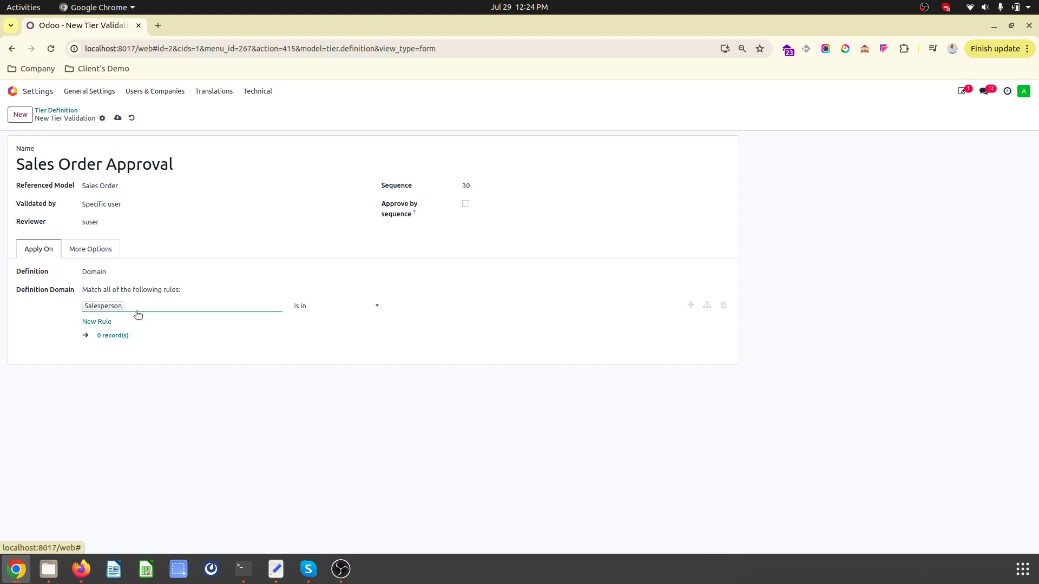
pyautogui.click(446, 310)
pyautogui.click(441, 323)
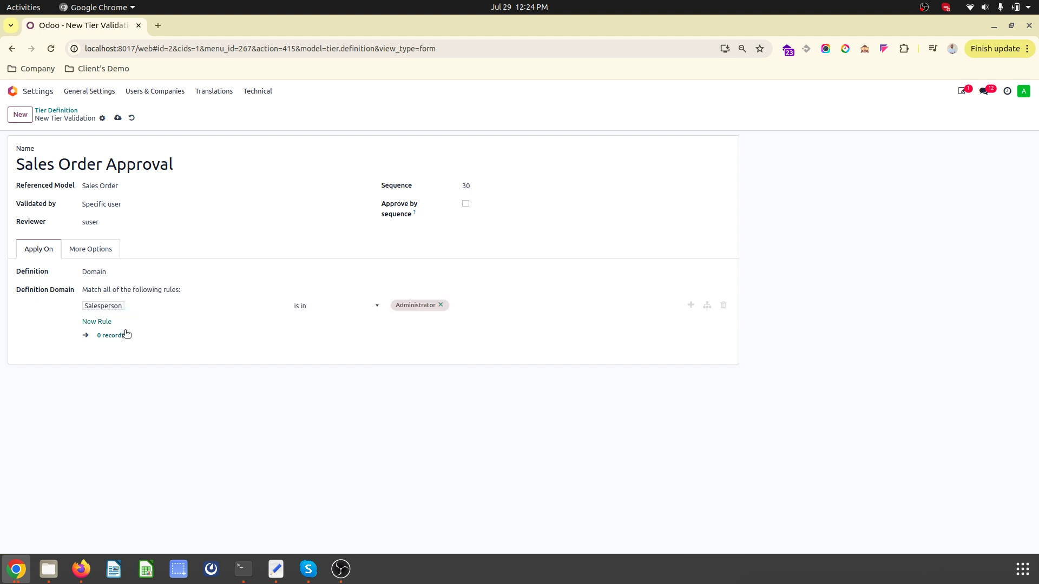
pyautogui.click(118, 119)
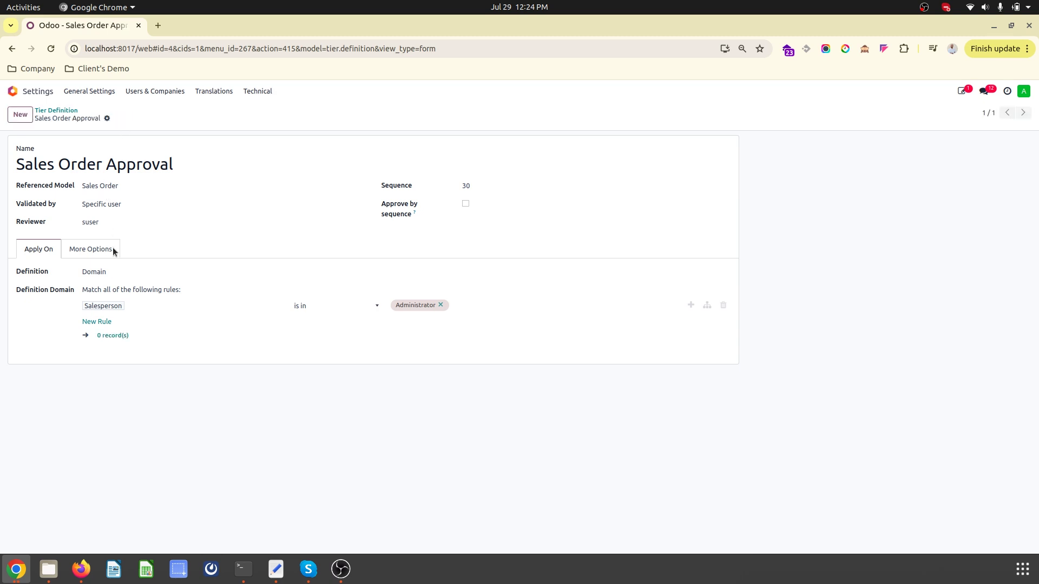
# - Install the Sales app from the Apps catalogue
pyautogui.click(13, 92)
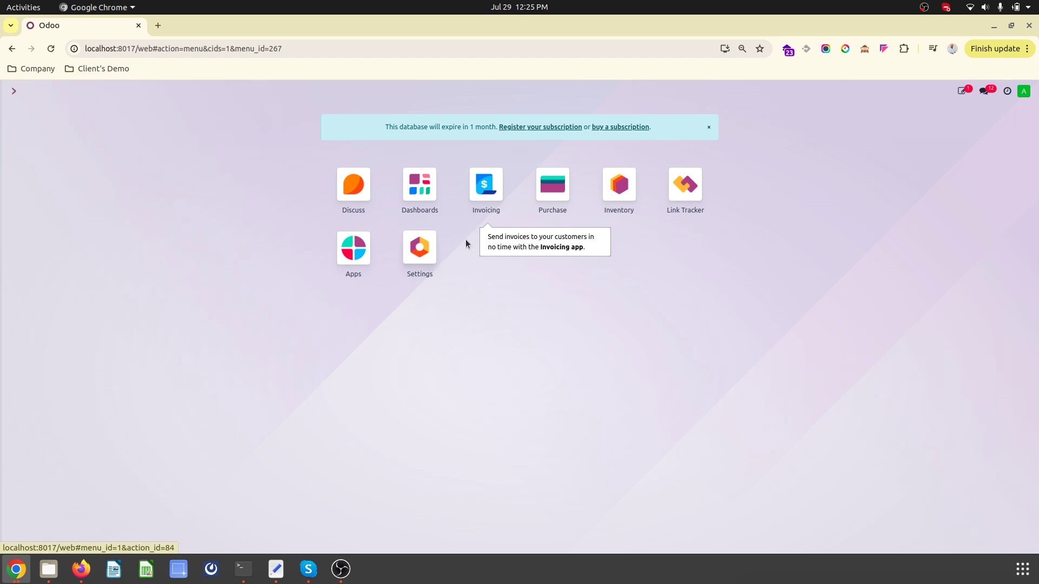
pyautogui.click(406, 253)
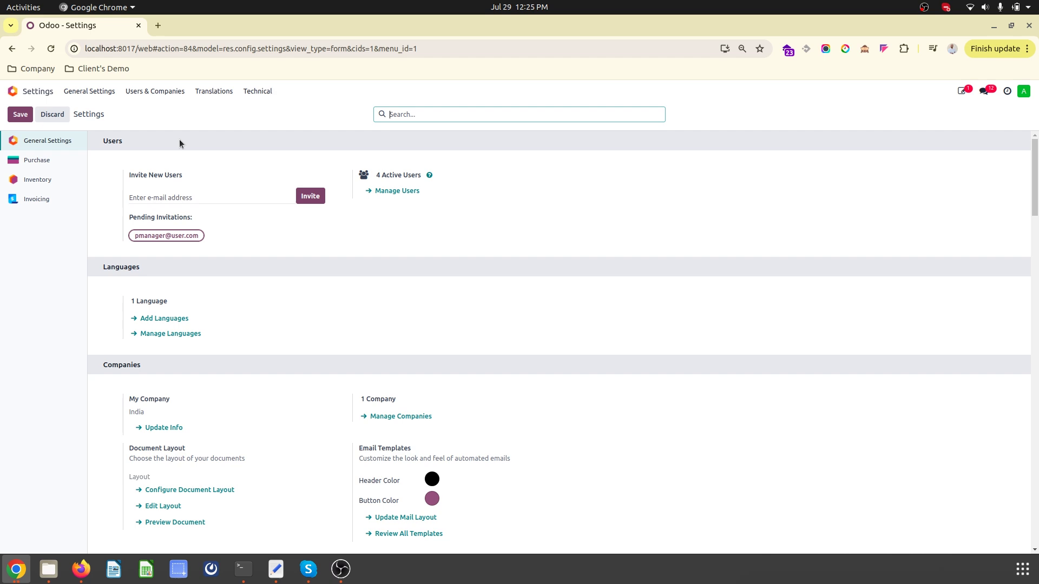
pyautogui.click(13, 91)
pyautogui.click(344, 260)
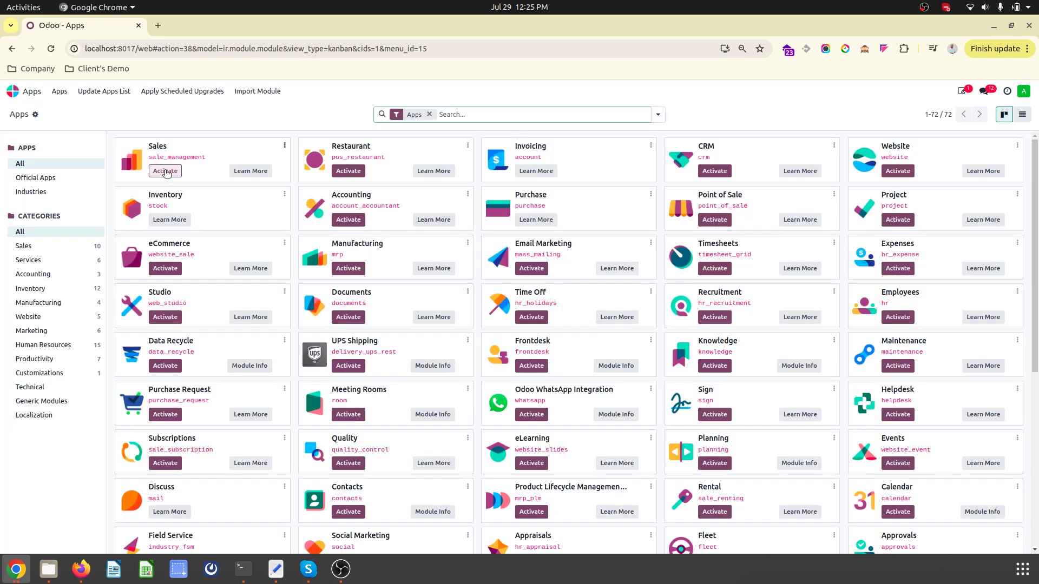
pyautogui.click(165, 171)
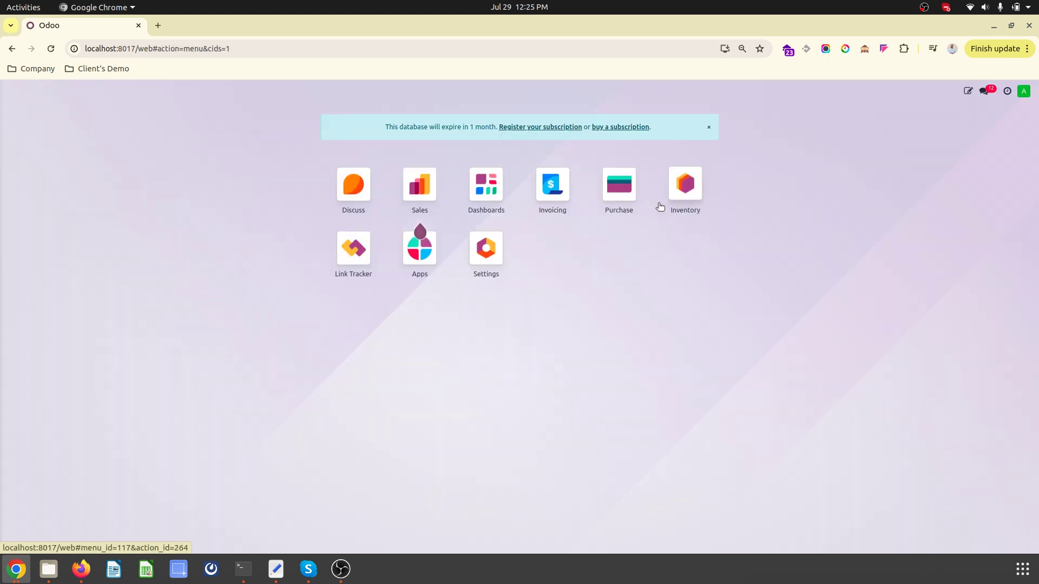
# - Start a new quotation in Sales for customer My Company
pyautogui.click(435, 188)
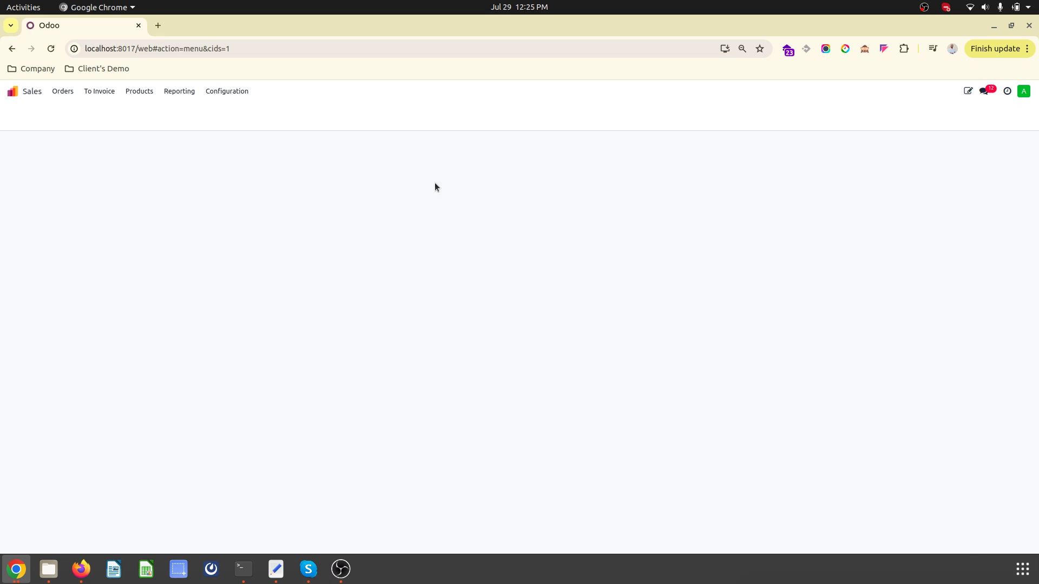
pyautogui.click(183, 248)
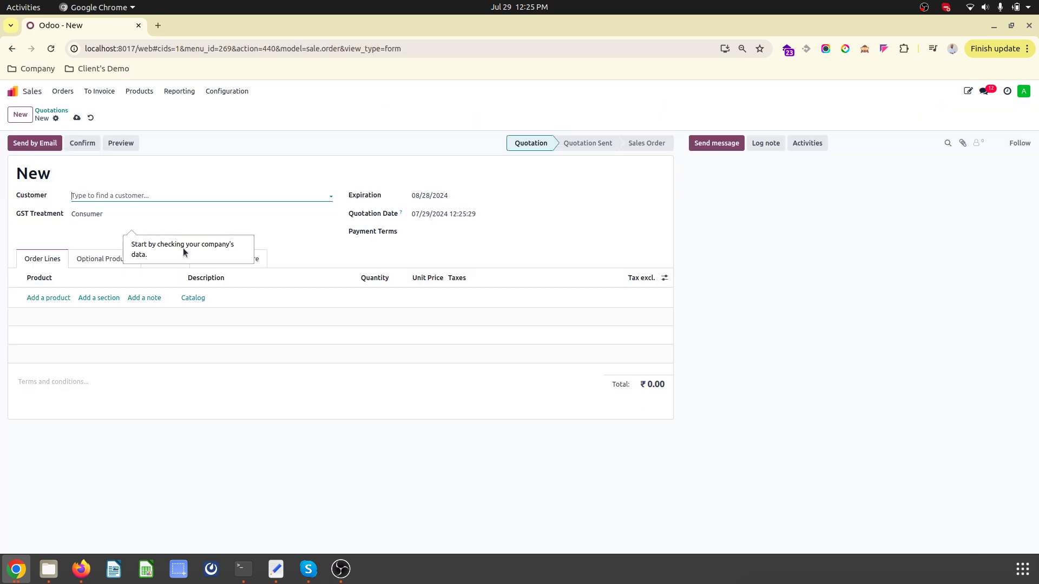
pyautogui.click(93, 194)
pyautogui.click(111, 225)
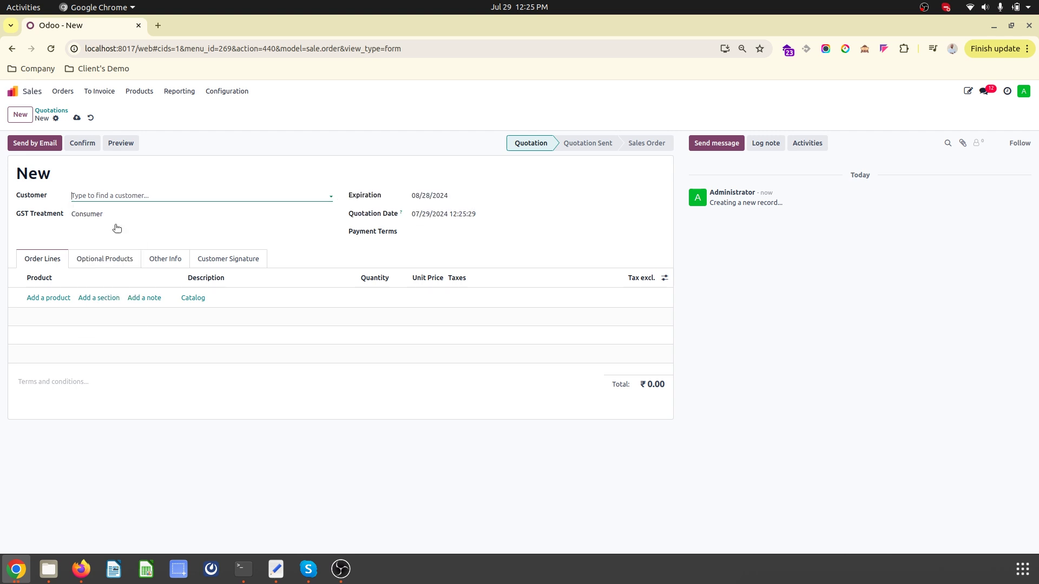
# - Add a P1 line at unit price 100.00 and save the quotation as S00001
pyautogui.click(48, 298)
pyautogui.write('P1')
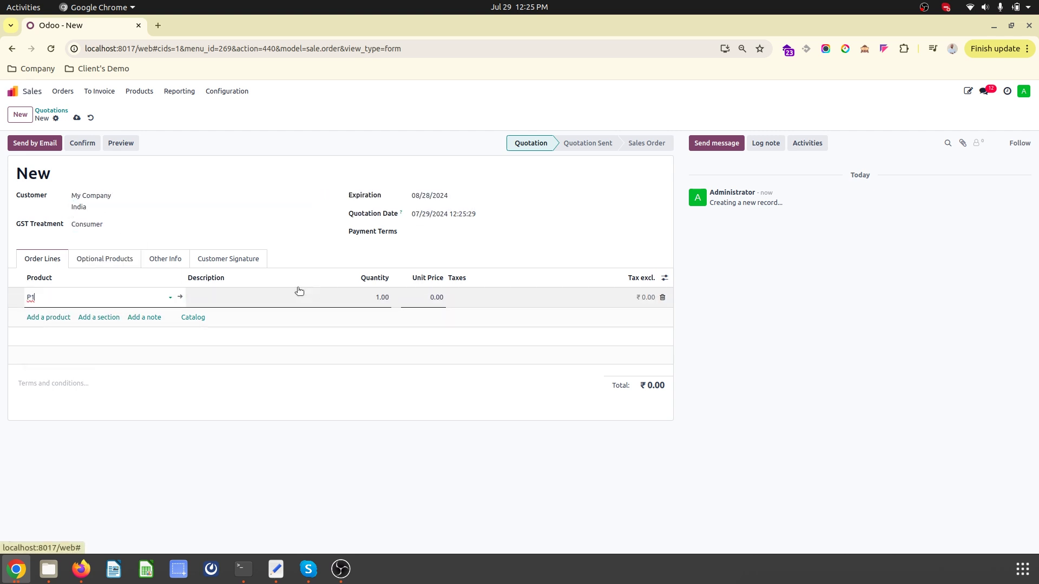
pyautogui.press('Return')
pyautogui.click(424, 300)
pyautogui.write('100')
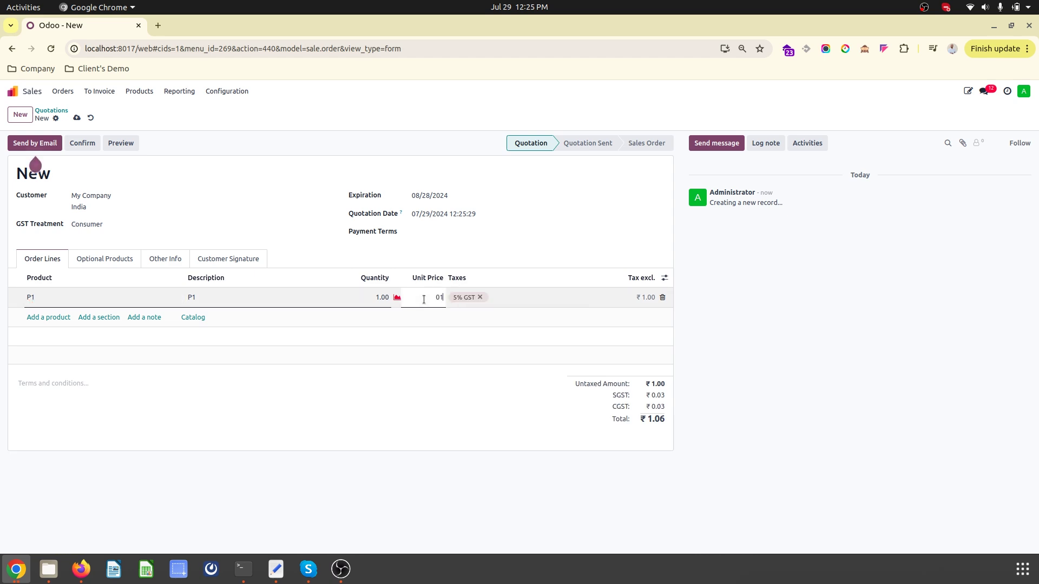
pyautogui.click(203, 273)
pyautogui.click(165, 259)
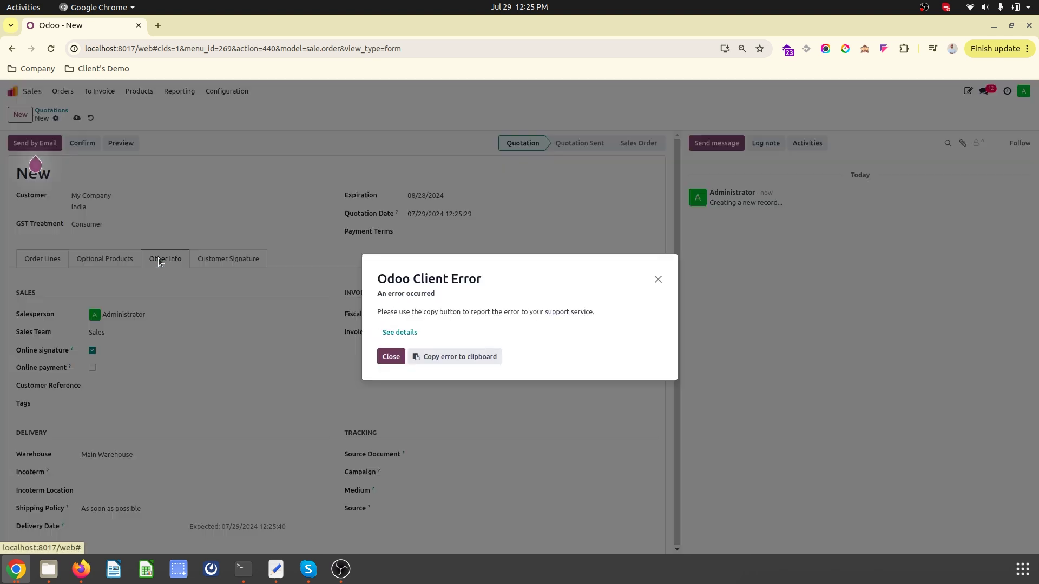
pyautogui.click(392, 357)
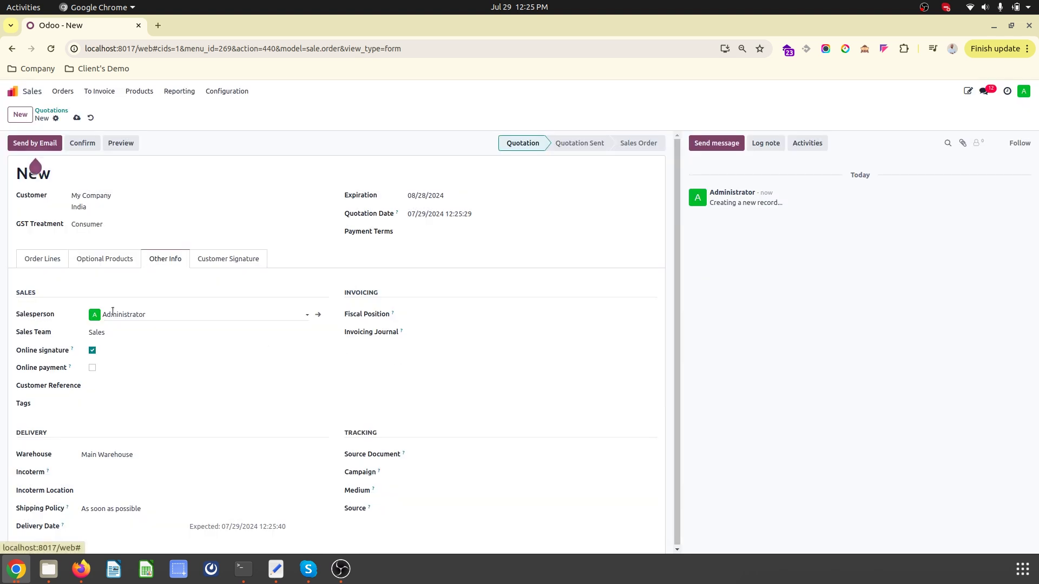
pyautogui.click(76, 117)
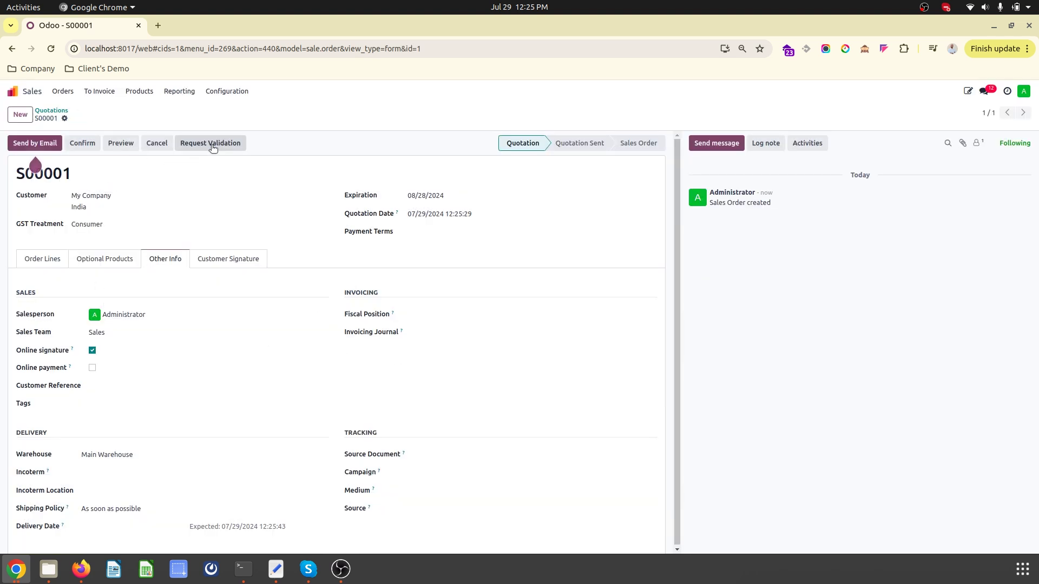
# - Set the quotation's salesperson to Administrator, after briefly trying pmanager, and save
pyautogui.click(147, 314)
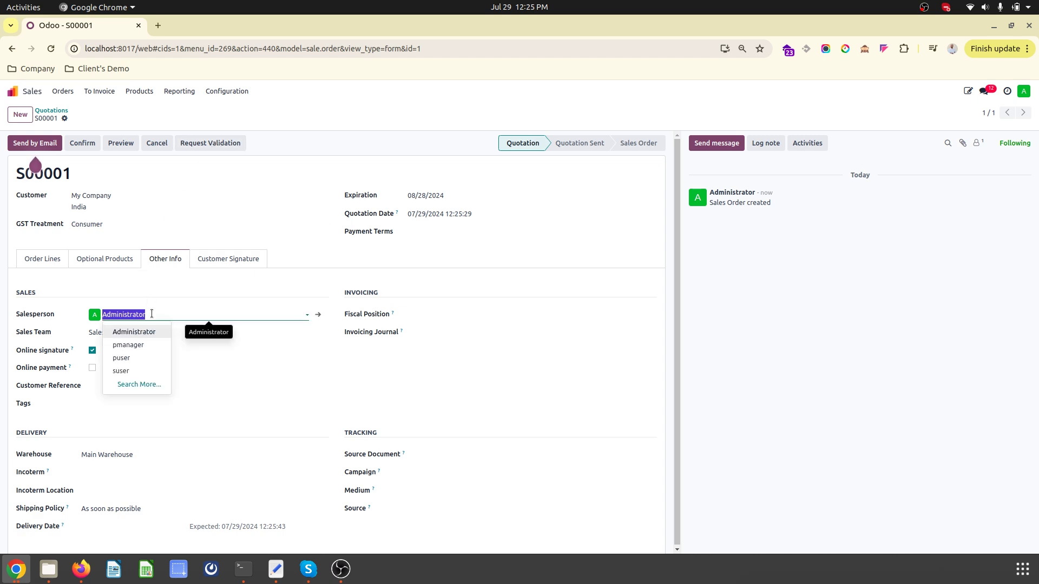
pyautogui.click(139, 343)
pyautogui.click(79, 118)
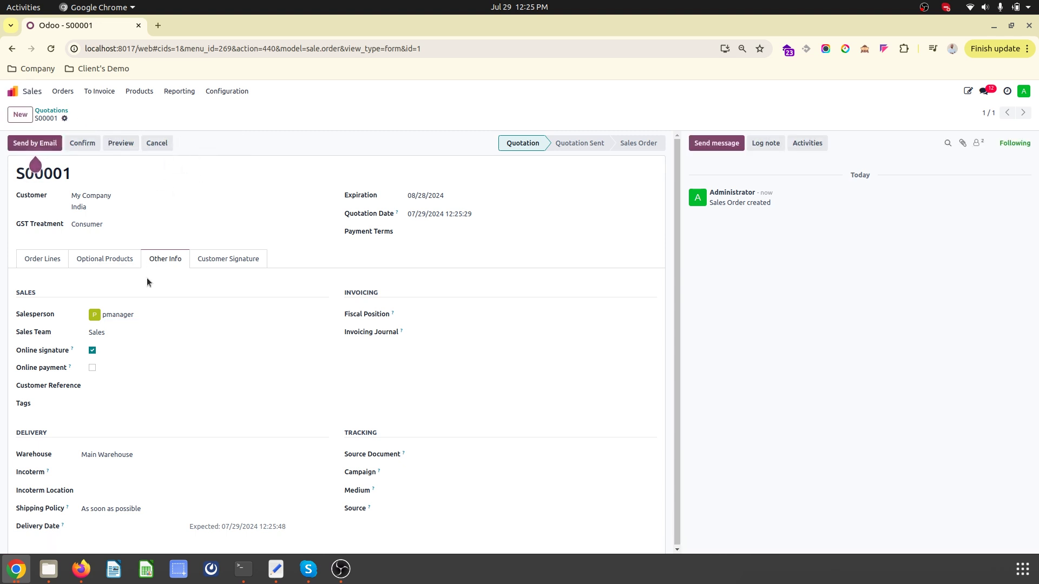
pyautogui.click(146, 315)
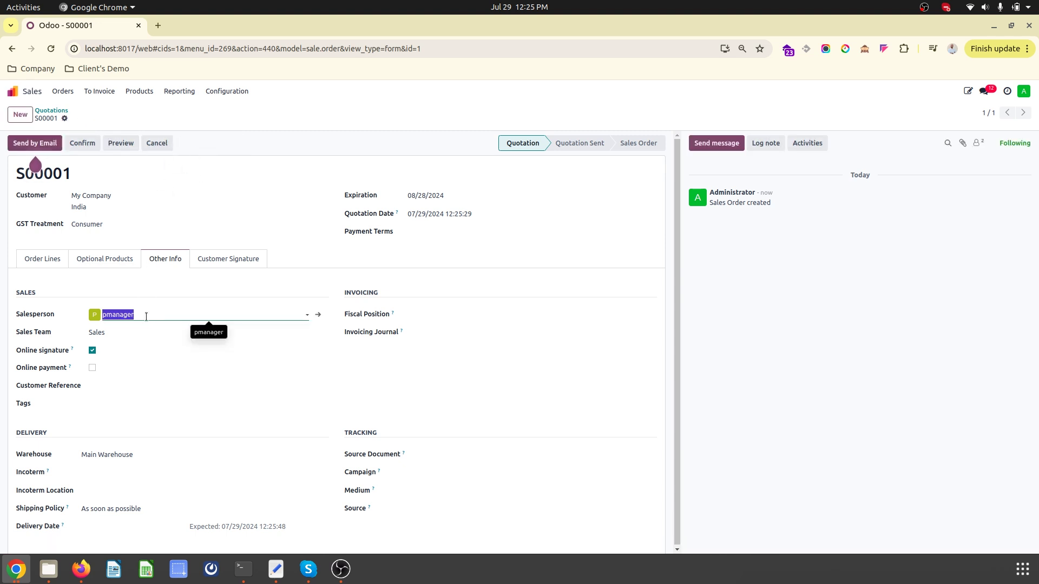
pyautogui.click(136, 332)
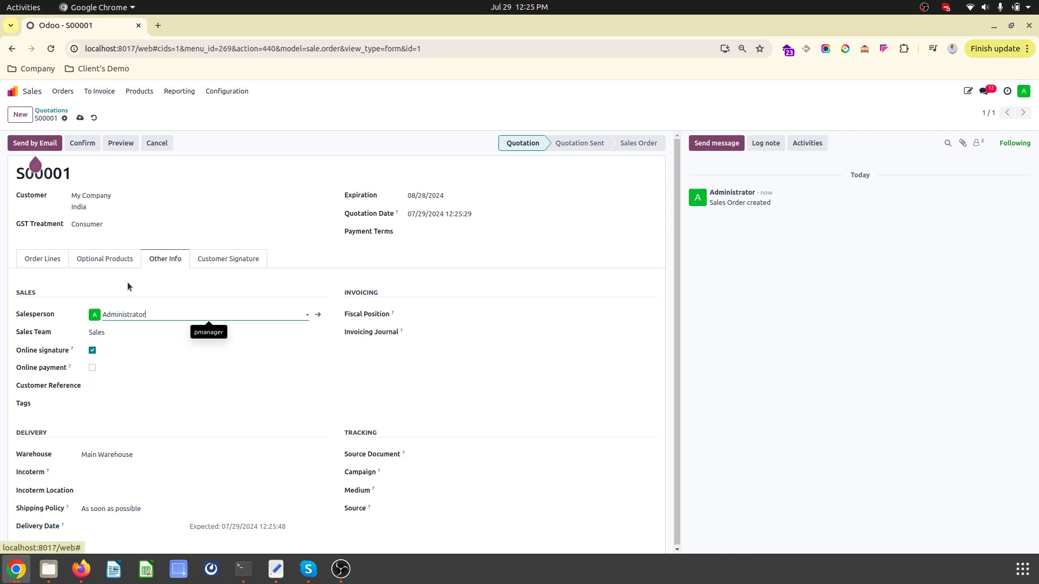
pyautogui.click(80, 118)
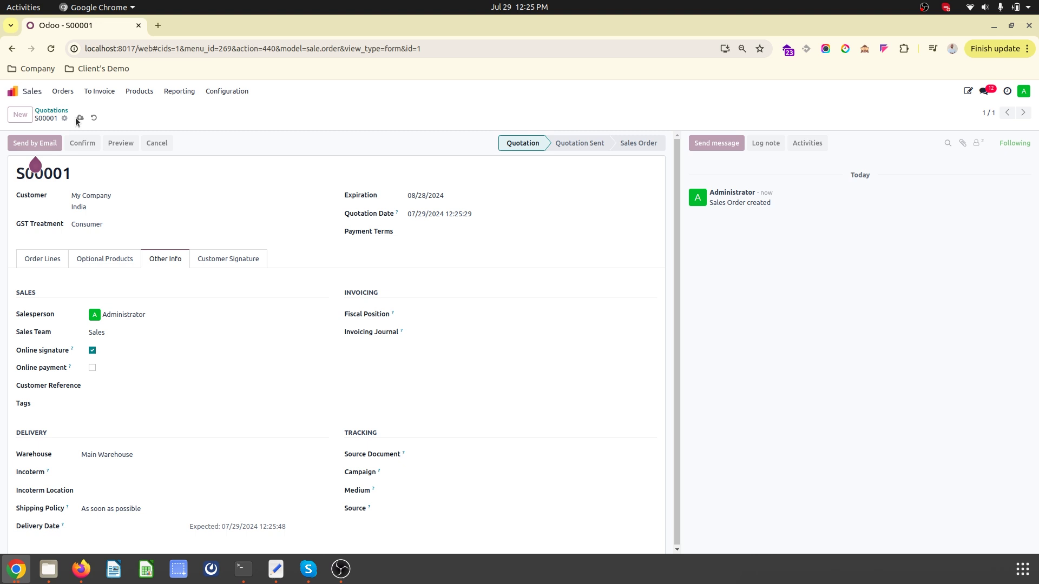
pyautogui.click(38, 263)
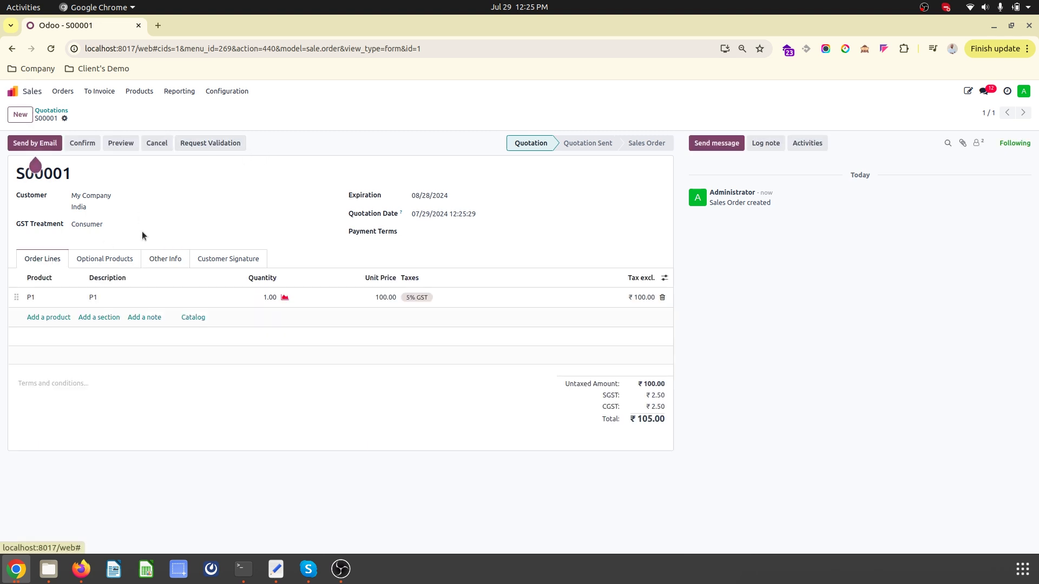
# - Open the Sales Order Approval tier from the Tier Definition list
pyautogui.click(13, 91)
pyautogui.write('tier')
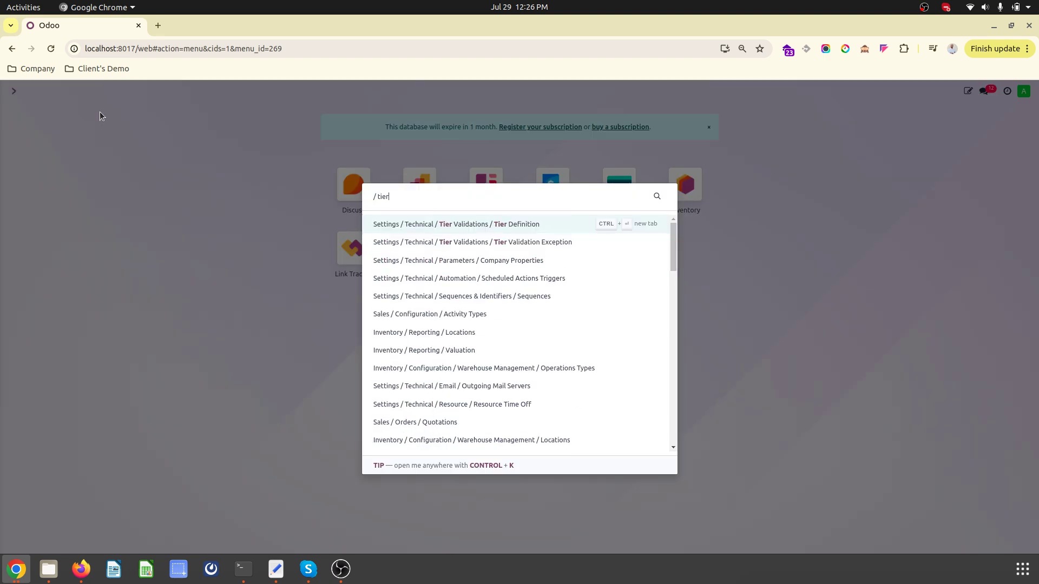
pyautogui.press('Return')
pyautogui.click(177, 204)
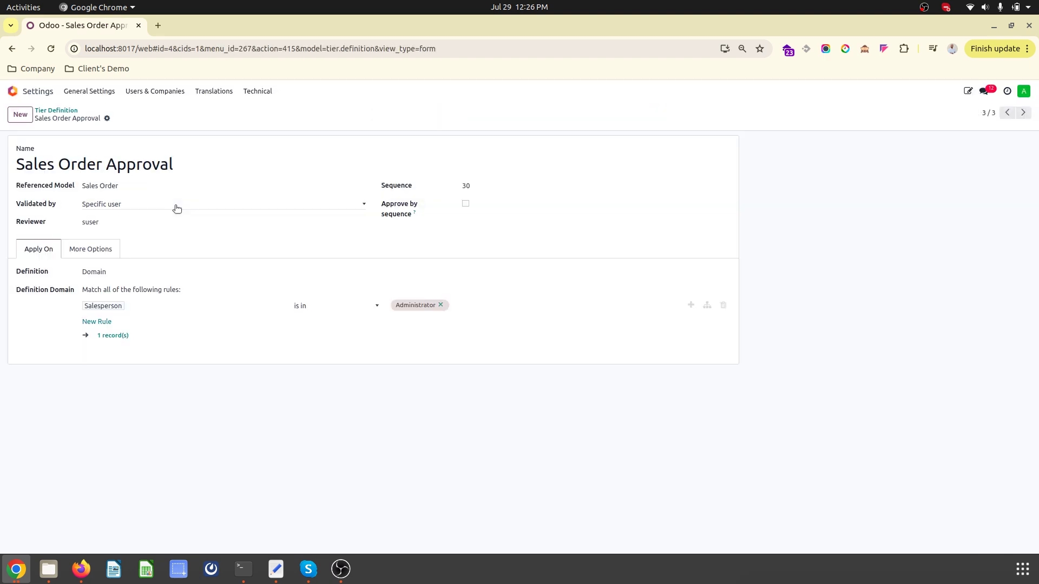
# - Enable notifications on creation, acceptance and restart, allow comments, and save the tier
pyautogui.click(96, 255)
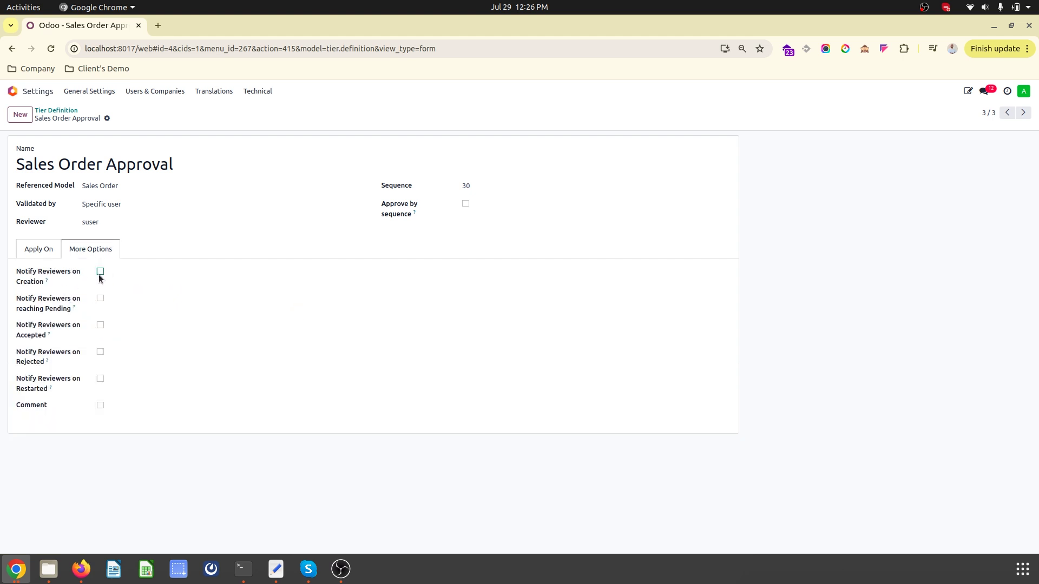
pyautogui.click(100, 271)
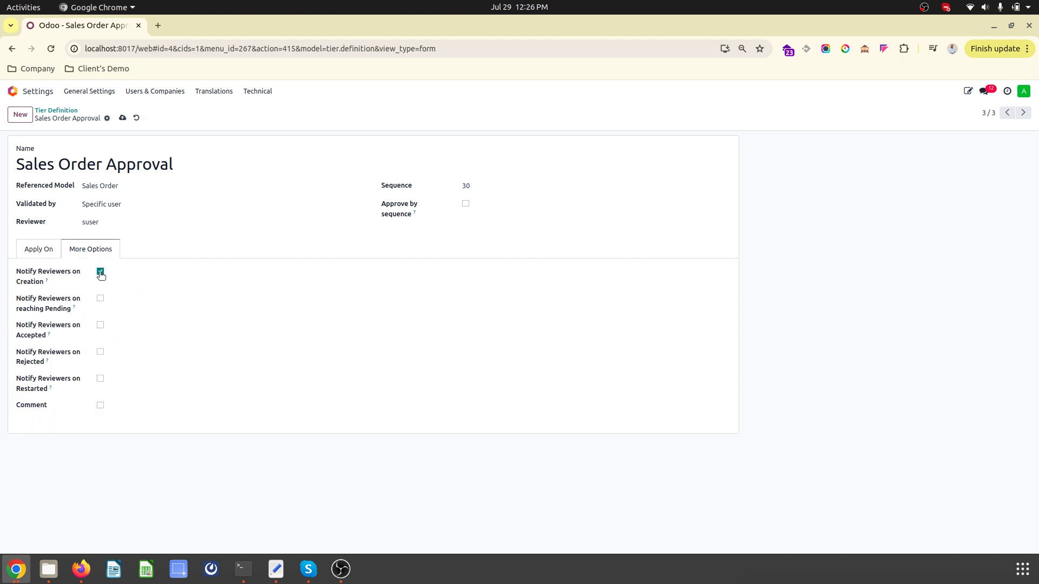
pyautogui.click(100, 325)
pyautogui.click(100, 379)
pyautogui.click(100, 405)
pyautogui.click(122, 117)
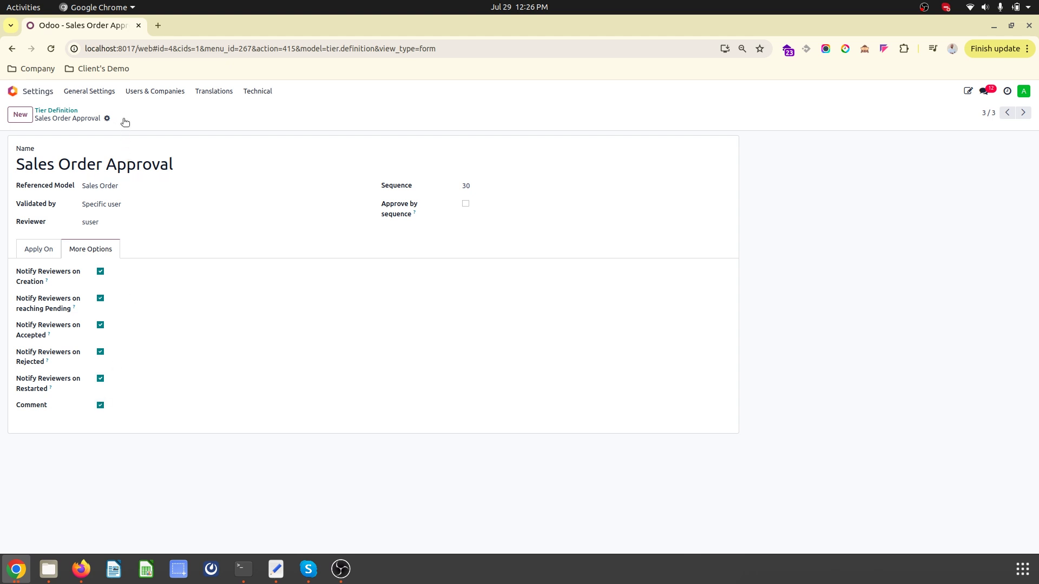
pyautogui.click(41, 249)
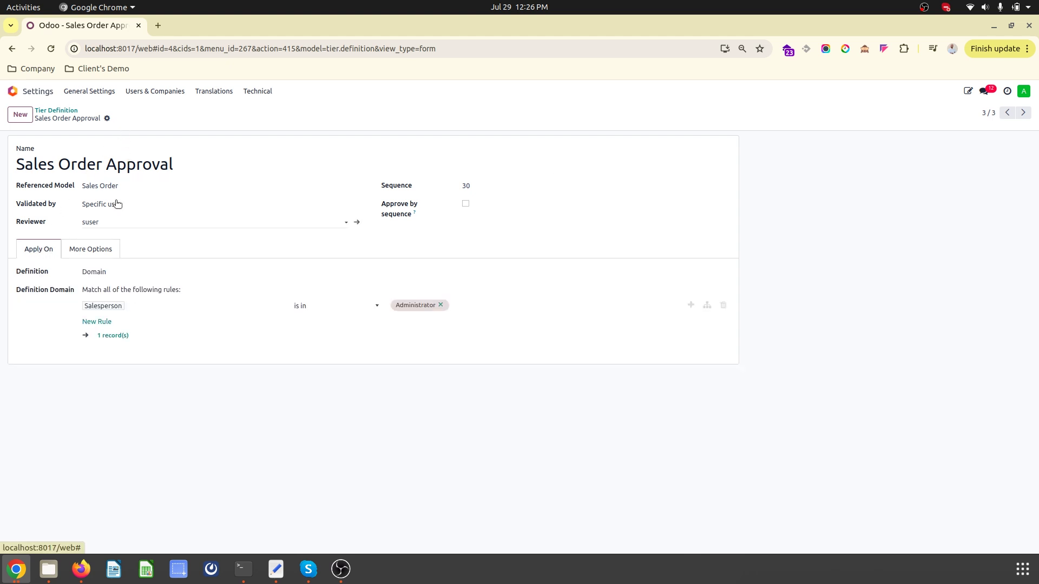
# - Search the Apps catalogue for 'tier' modules with the Apps filter removed
pyautogui.click(31, 94)
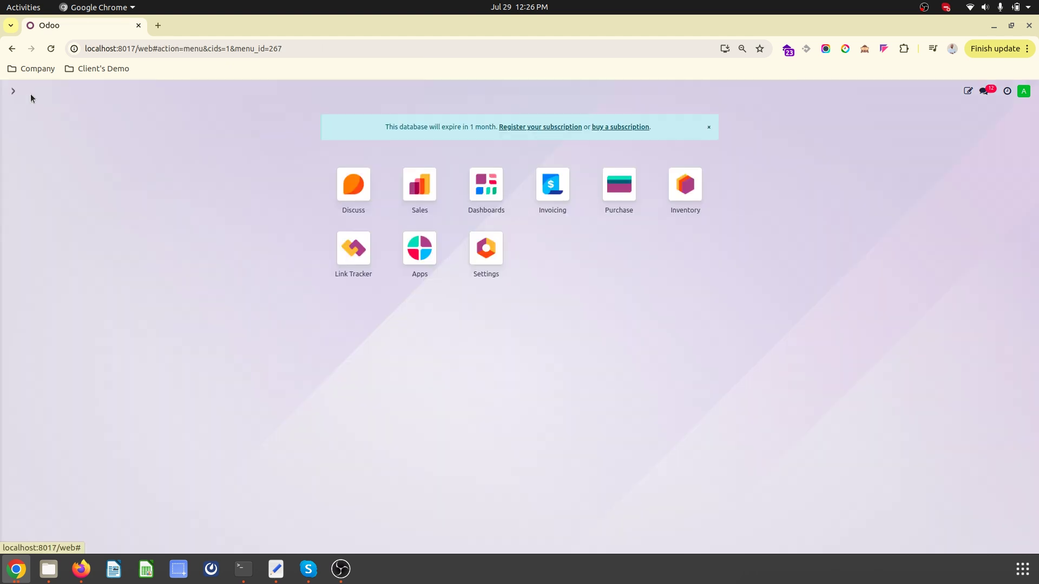
pyautogui.click(405, 261)
pyautogui.write('tie')
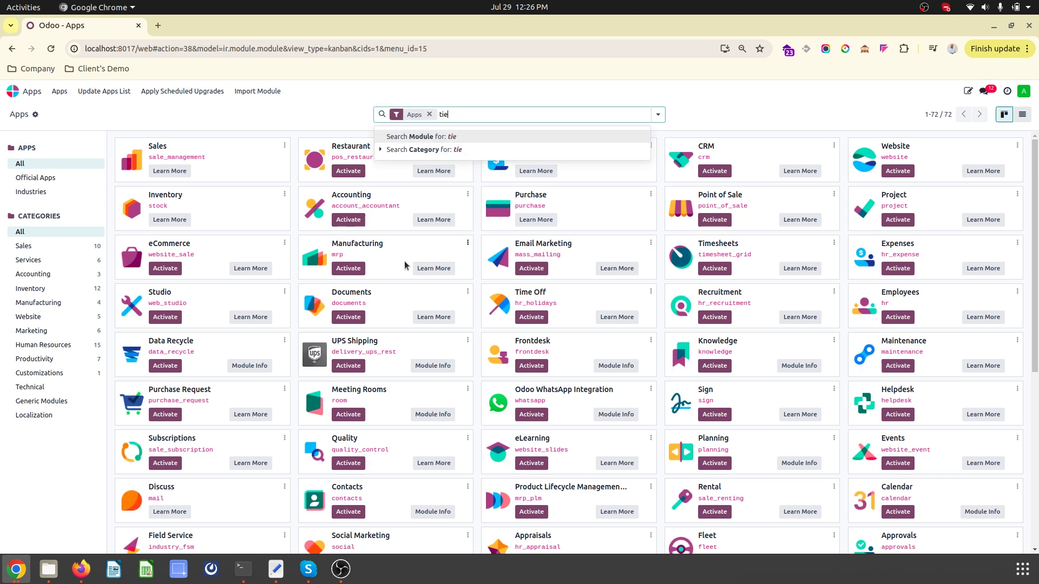
pyautogui.write('r')
pyautogui.press('Return')
pyautogui.click(430, 114)
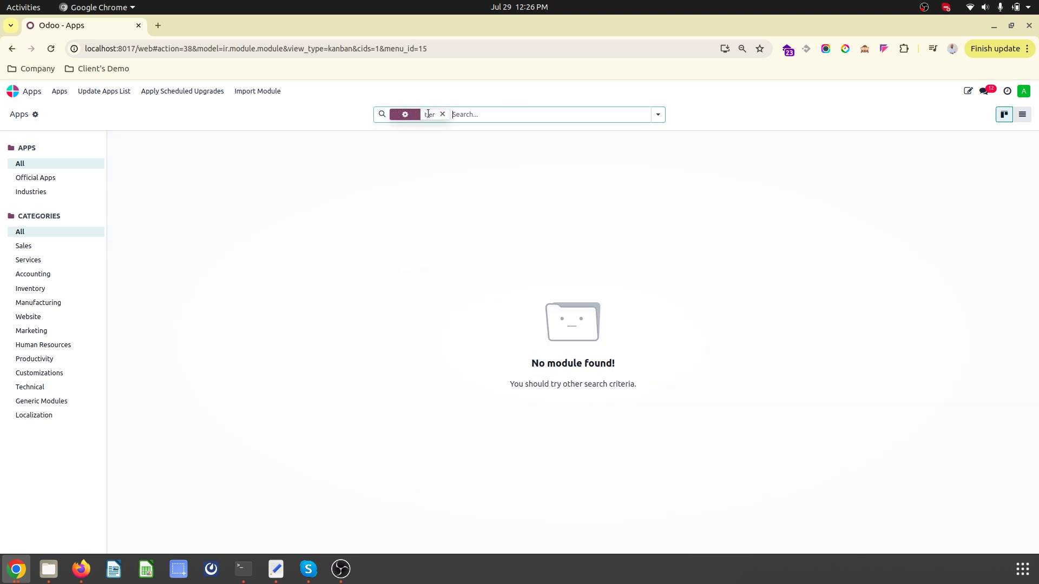